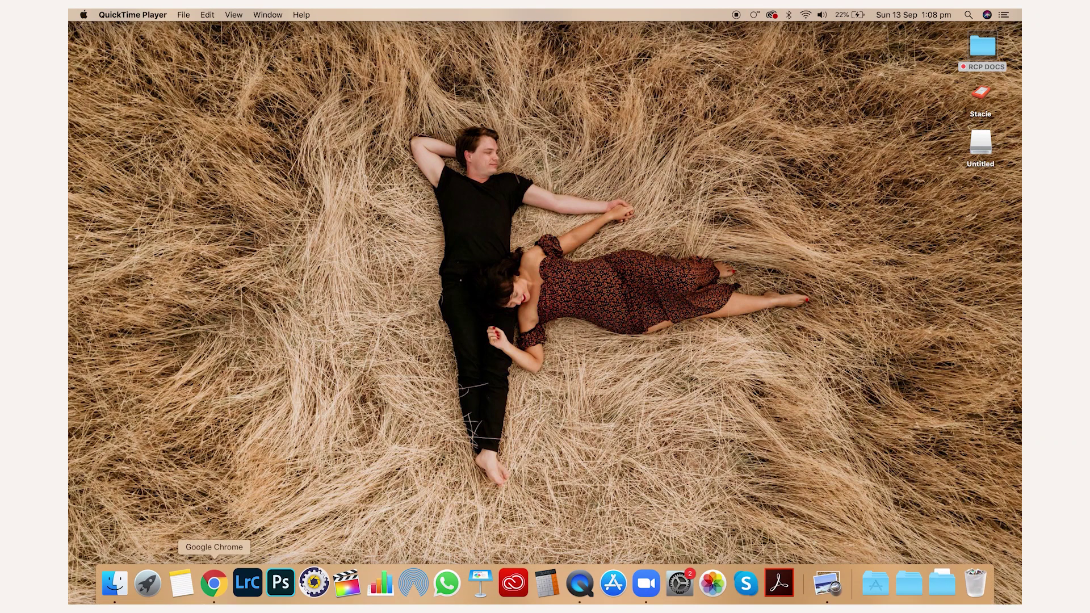
- Launch Photo Mechanic 6 and open a new empty contact sheet
click(314, 583)
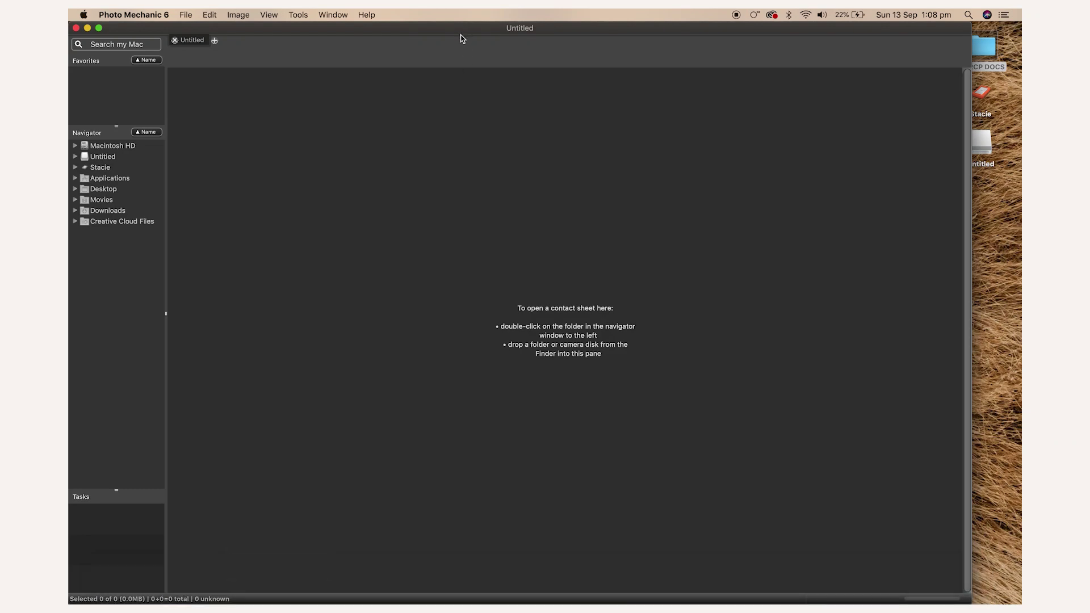
drag(460, 34, 480, 34)
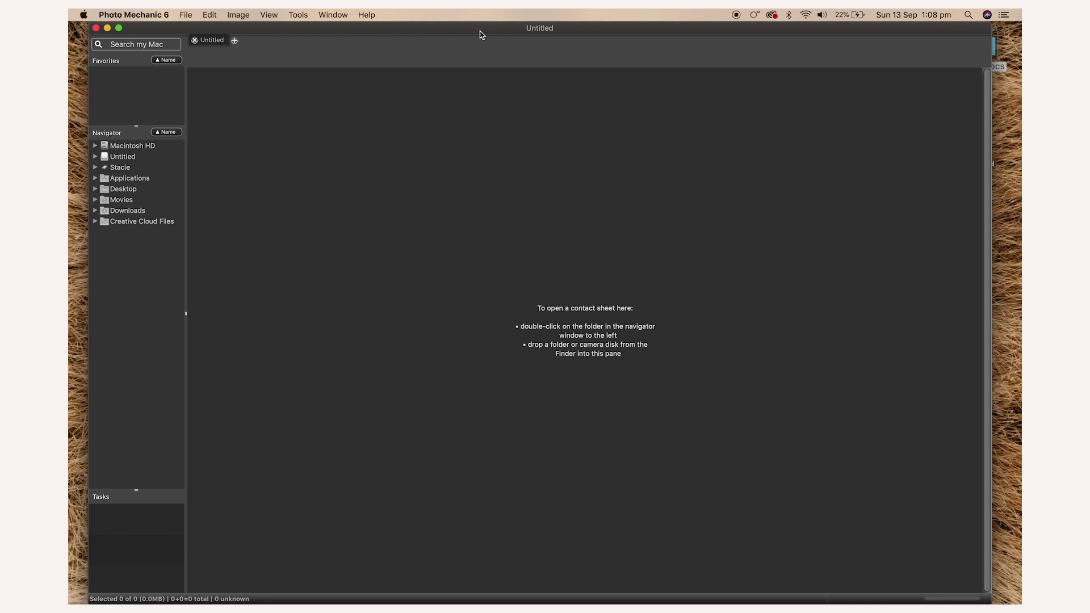
click(185, 15)
click(192, 40)
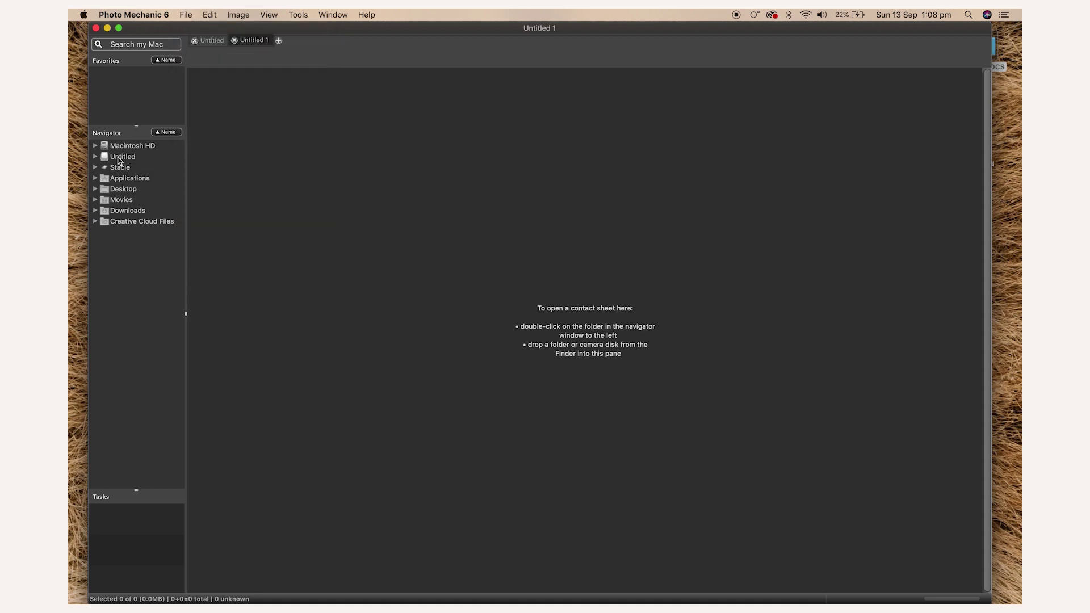
- Open the 100MSDCF folder inside DCIM on the Untitled card as a contact sheet
click(95, 157)
double_click(125, 172)
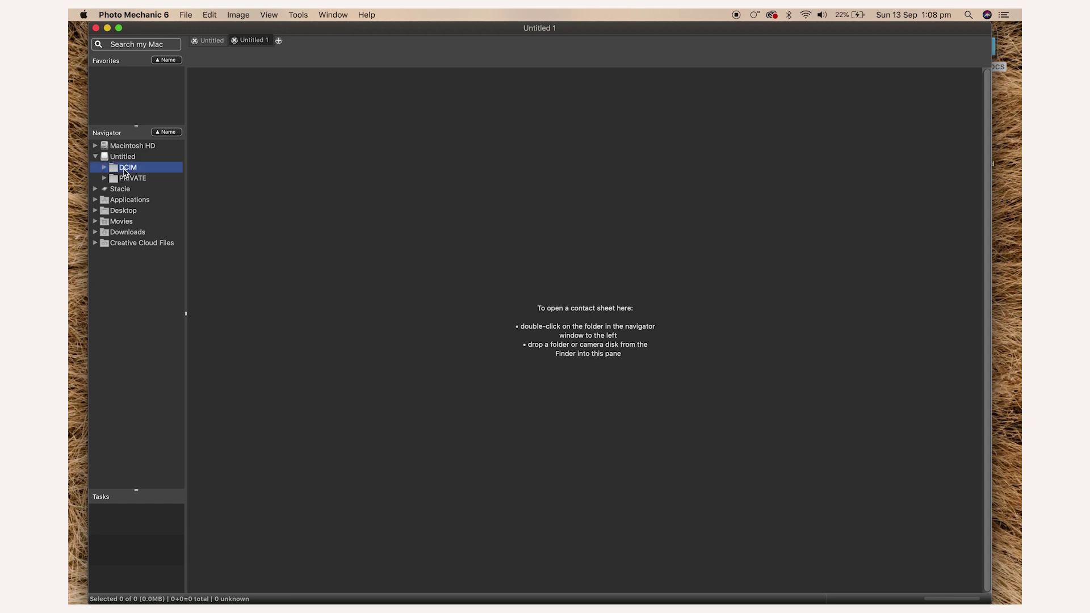
click(105, 168)
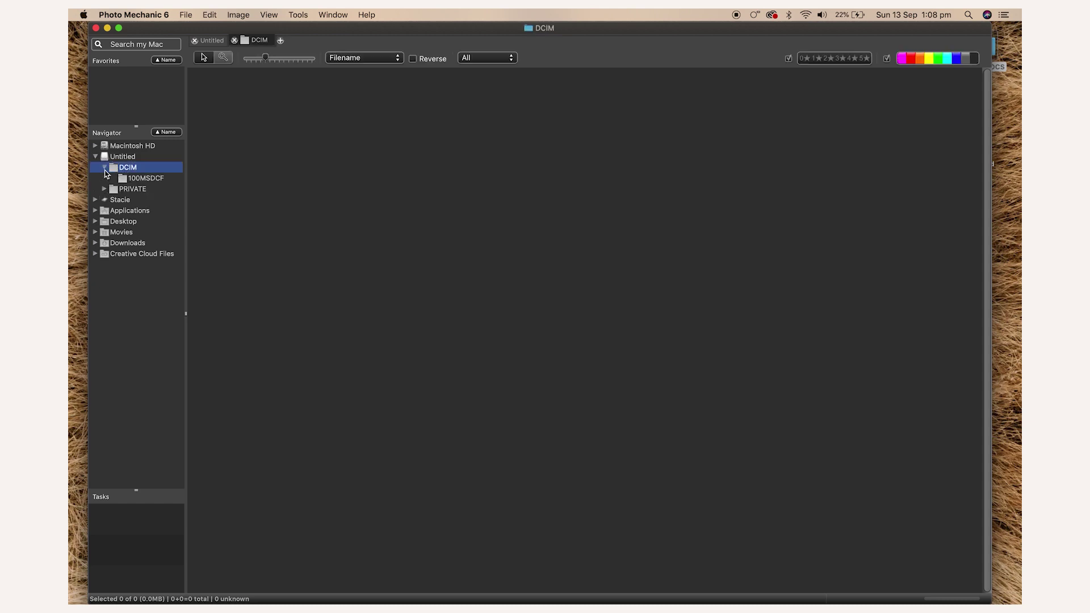
double_click(139, 178)
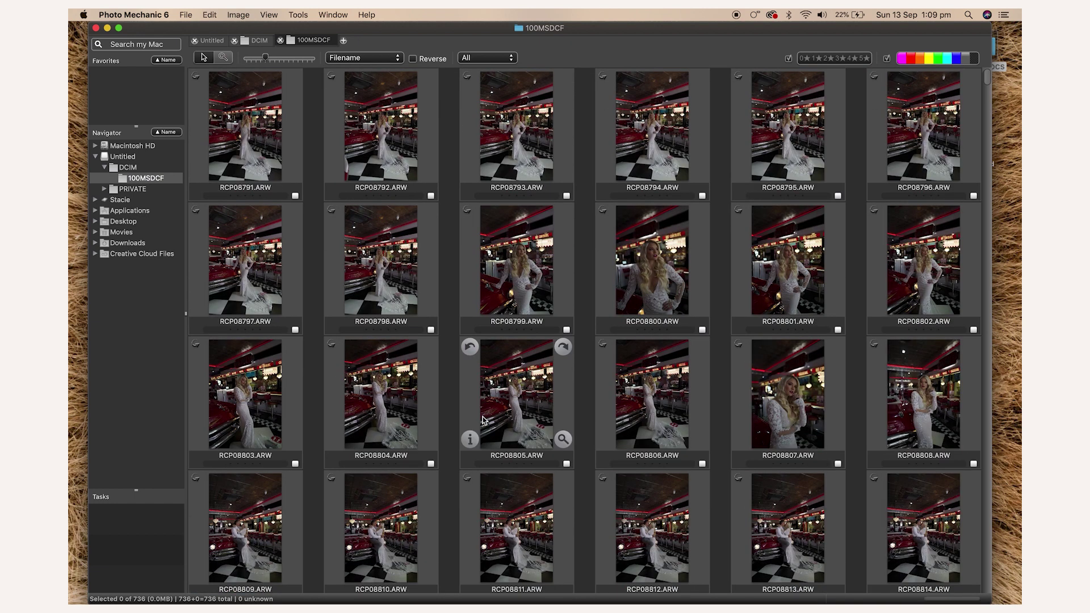
- Look through the whole contact sheet and enlarge its thumbnails to four per row
scroll(644, 203, down, 20)
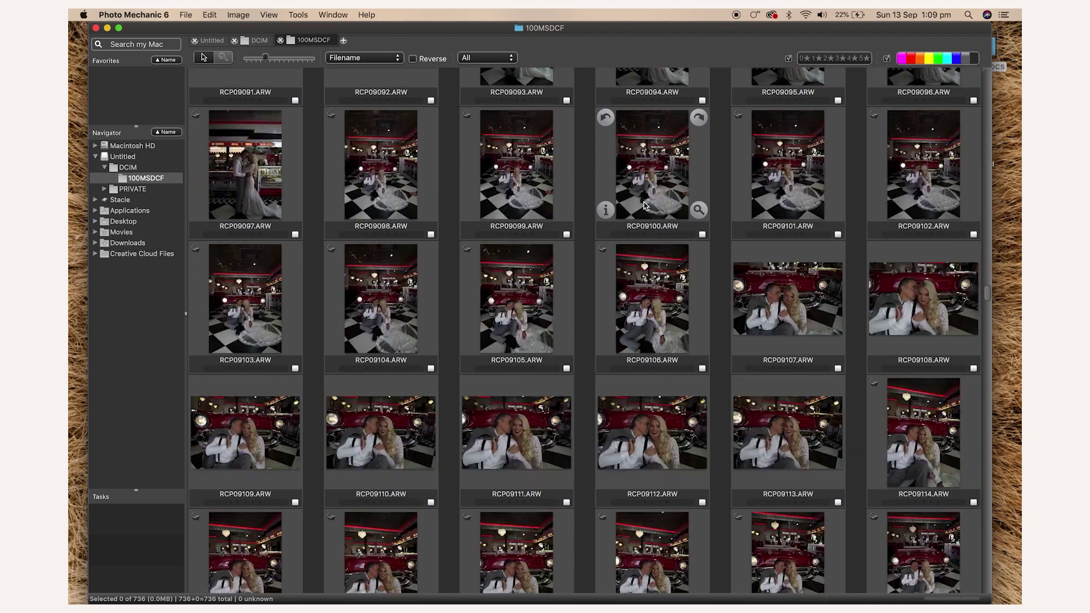
scroll(644, 205, down, 20)
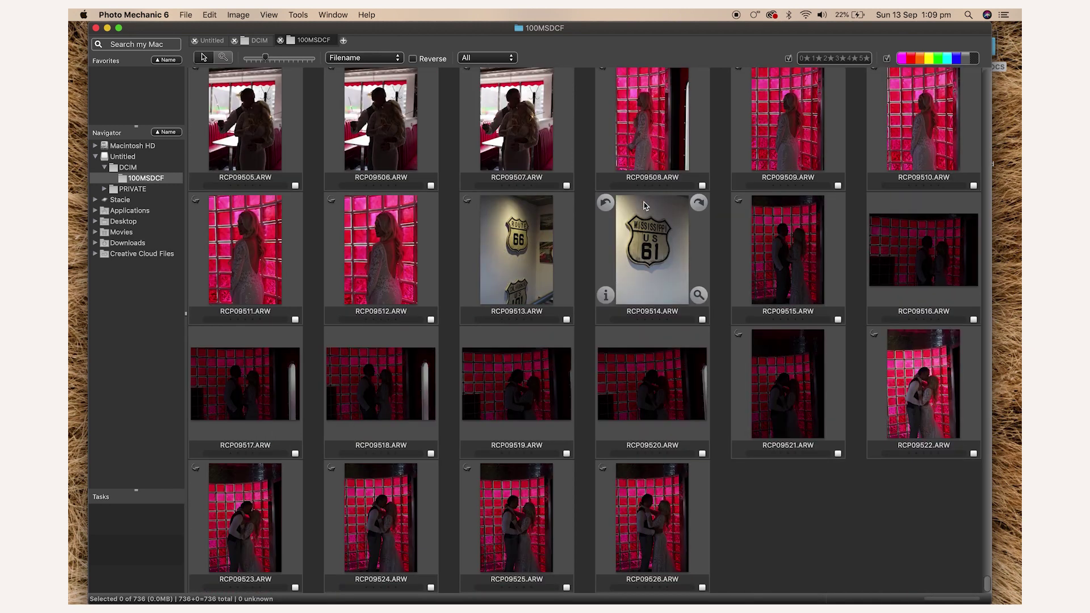
scroll(644, 202, up, 20)
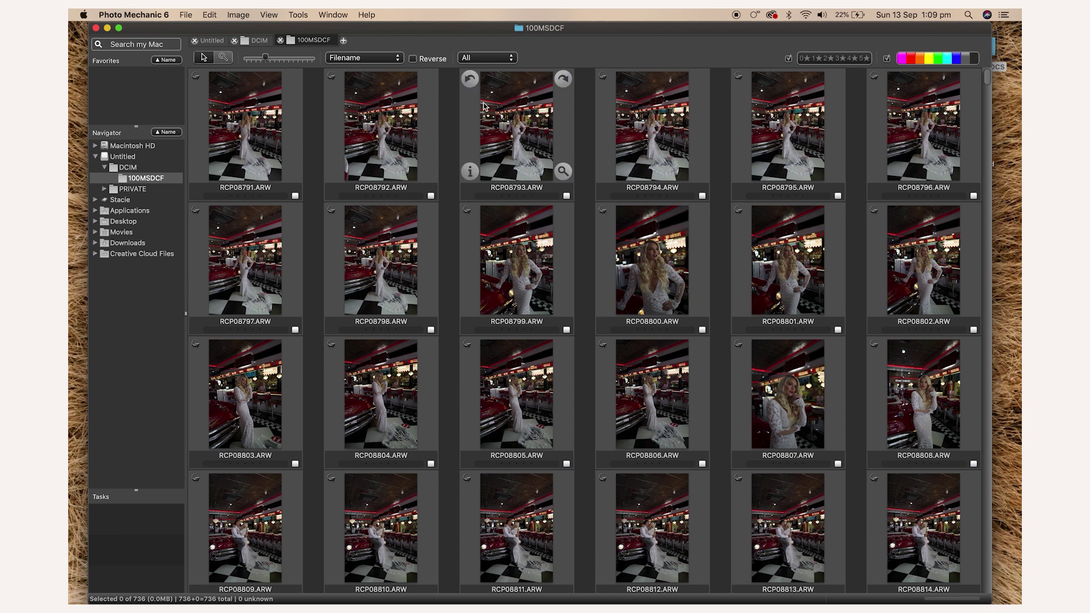
drag(266, 57, 286, 60)
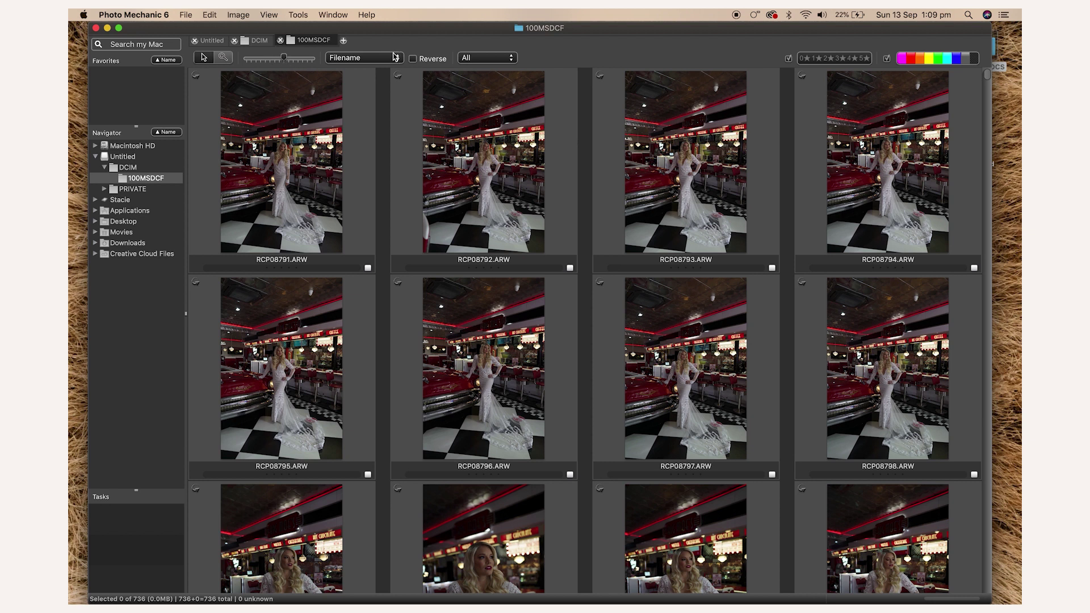
- Check the sorting options available for the contact sheet, keeping the order by Filename
click(397, 57)
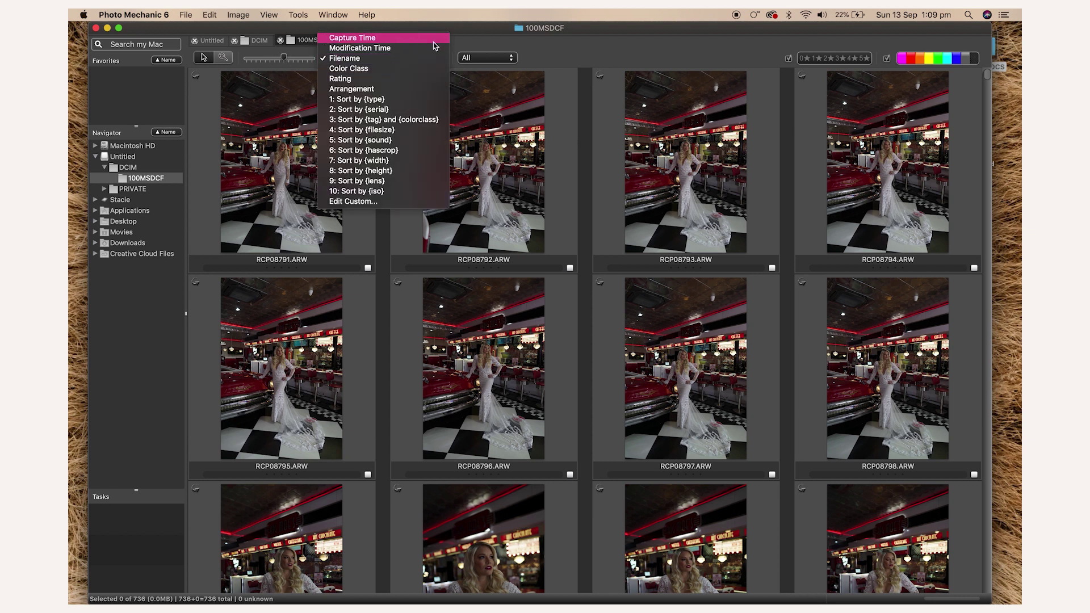
click(582, 63)
drag(406, 31, 397, 31)
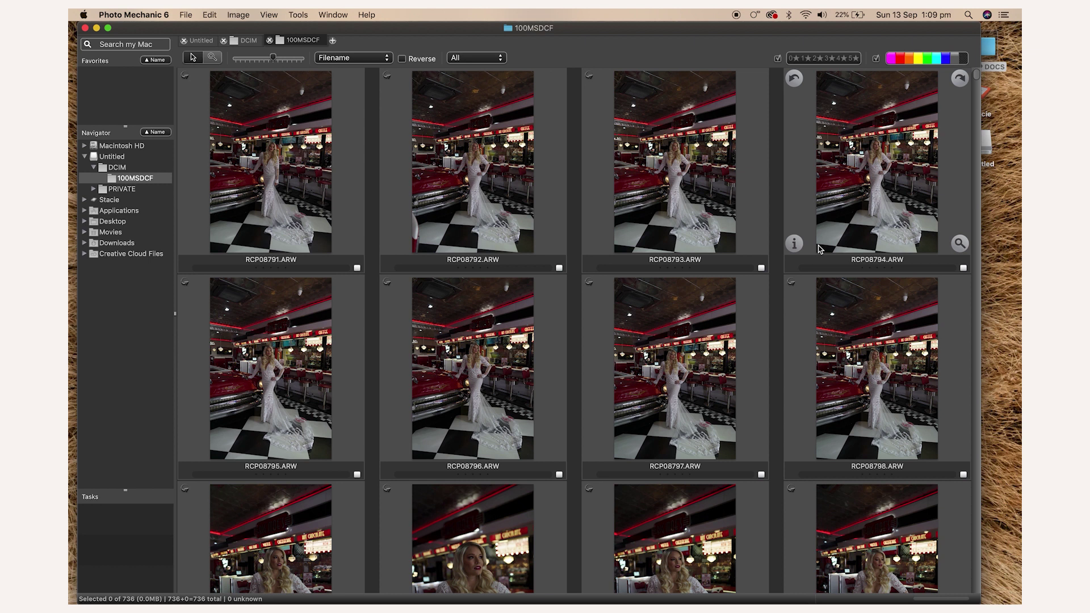
mouse_move(910, 29)
mouse_down()
mouse_move(875, 71)
mouse_move(925, 33)
mouse_up()
- Open RCP08791.ARW in the preview window and expand the preview to full screen
click(305, 183)
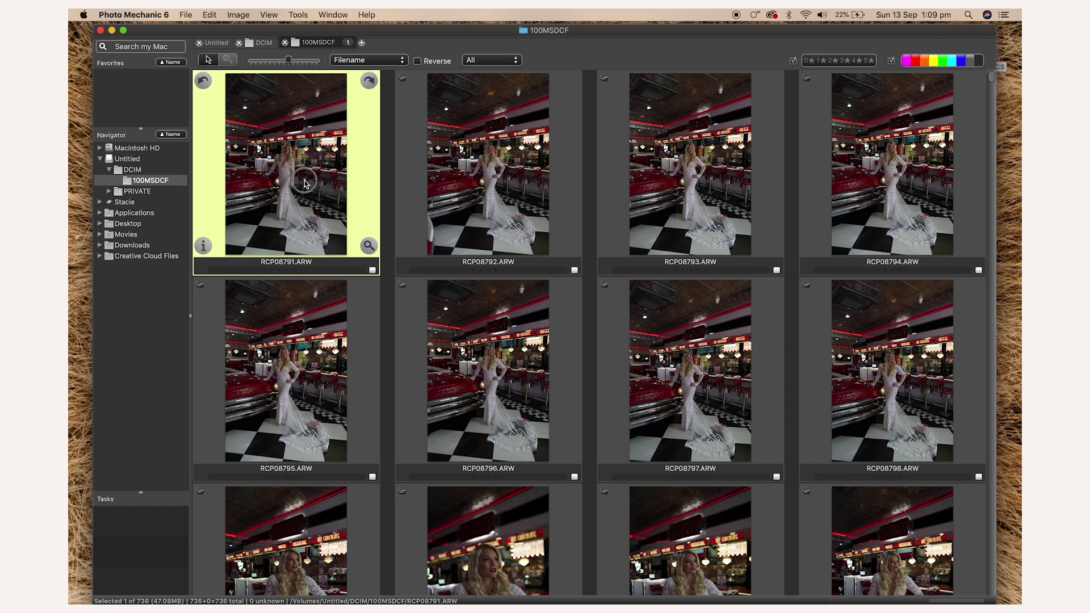
double_click(305, 183)
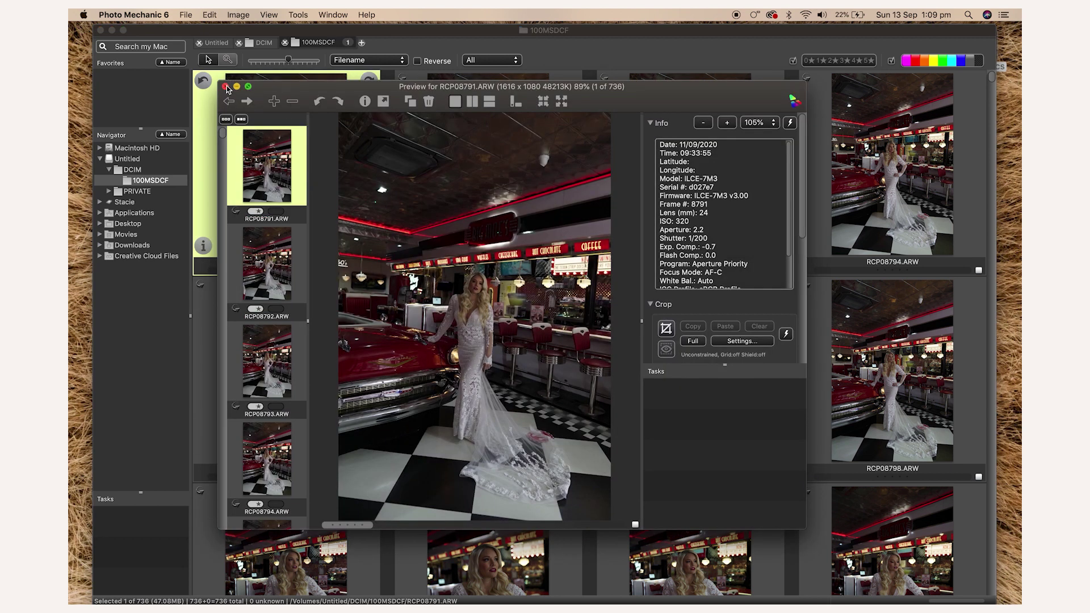
click(225, 86)
double_click(257, 164)
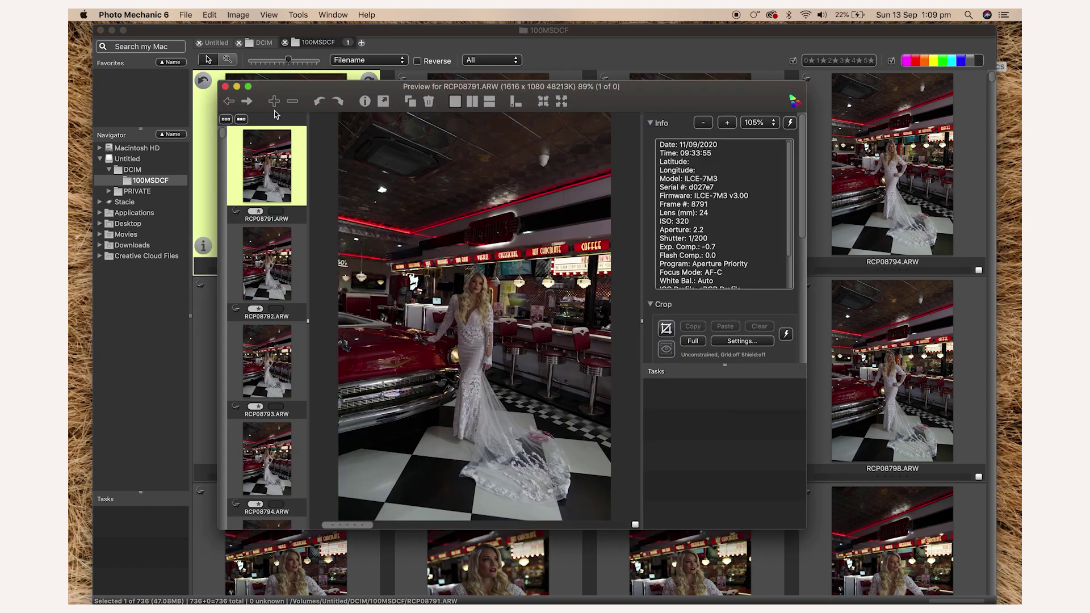
click(248, 86)
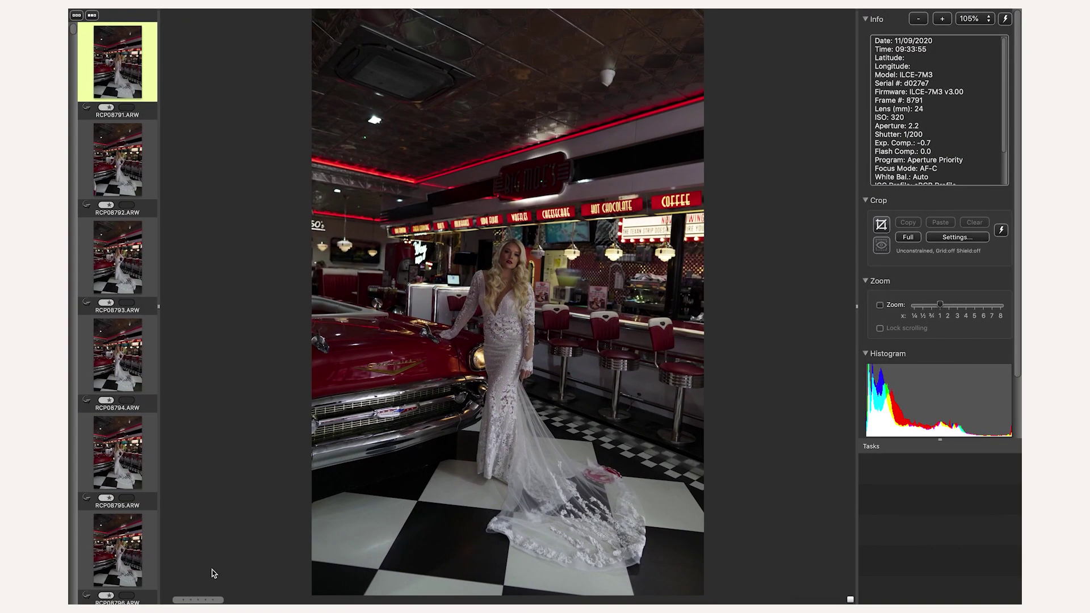
- Compare RCP08792.ARW with RCP08793.ARW and keep only RCP08793.ARW tagged
key(Right)
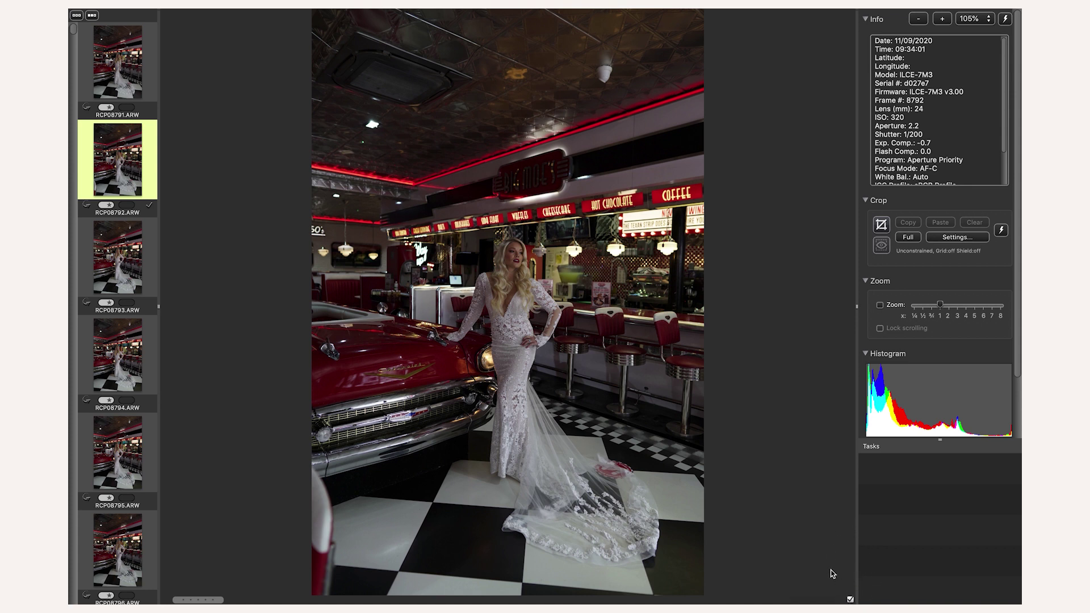
key(Down)
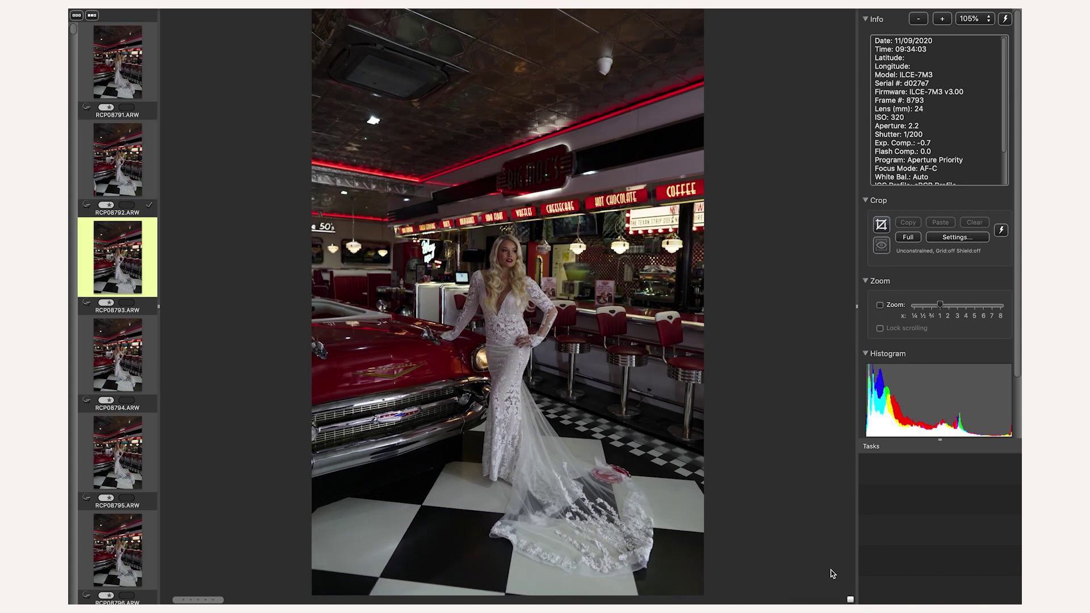
key(Up)
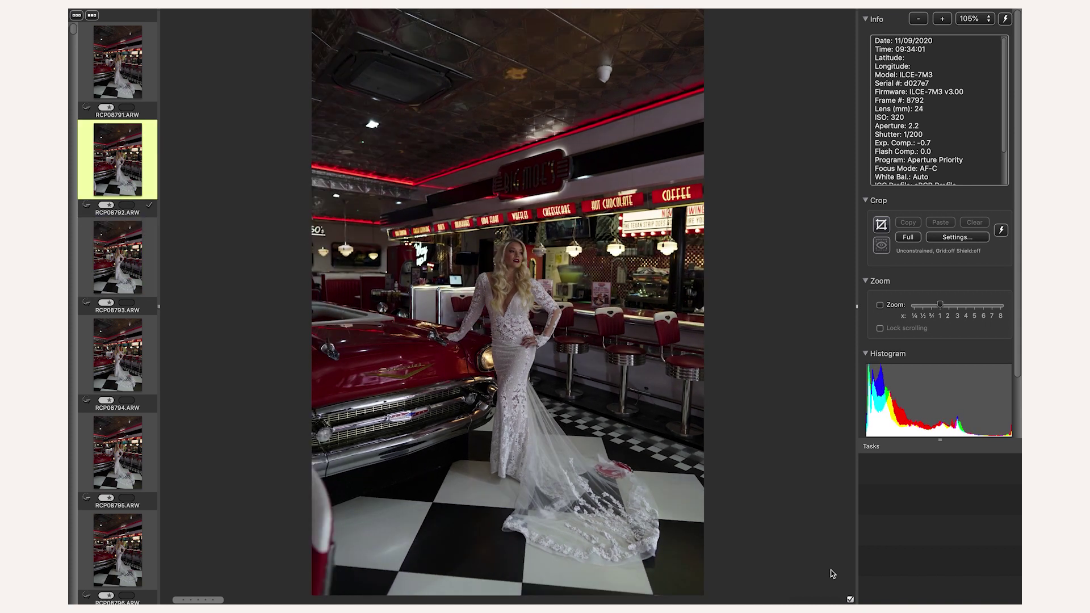
key(Down)
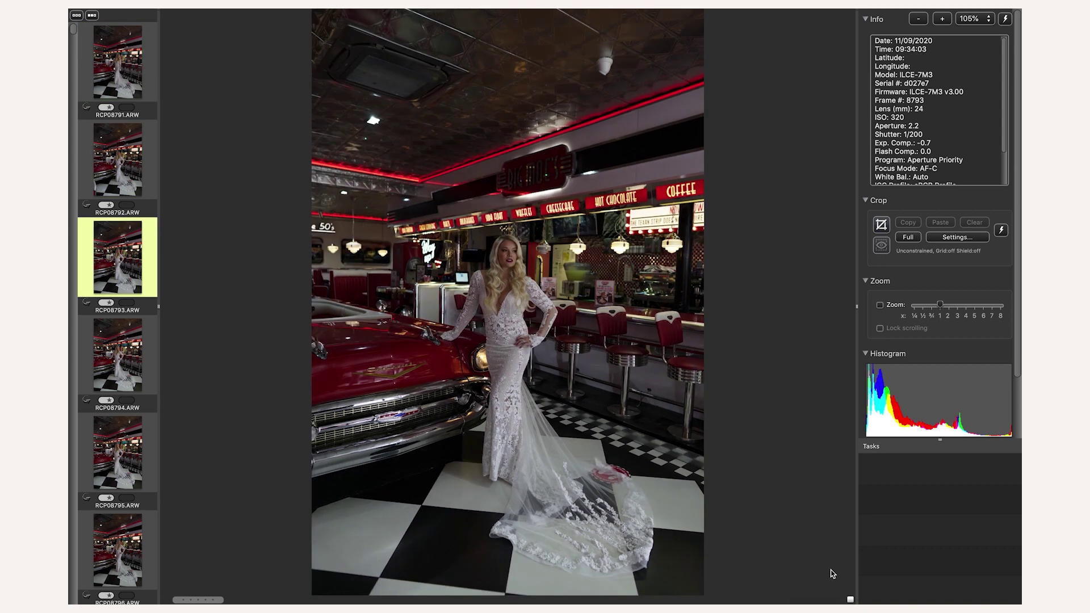
key(Down)
- Review the following photos up to RCP08799.ARW, tagging RCP08796.ARW as a keeper
key(Down)
key(Down)
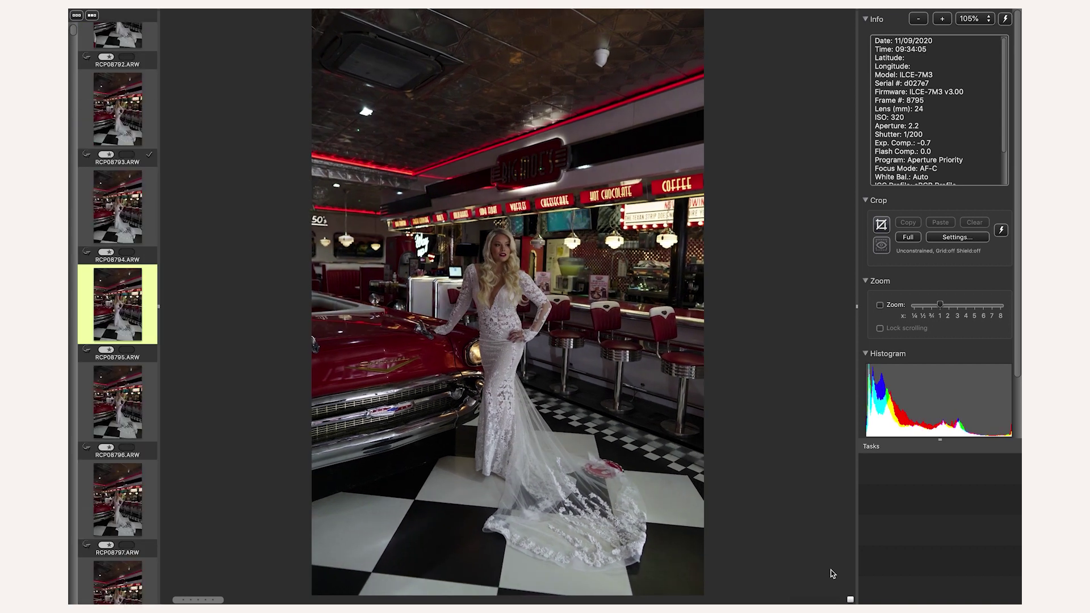
key(Down)
key(Down)
key(Down)
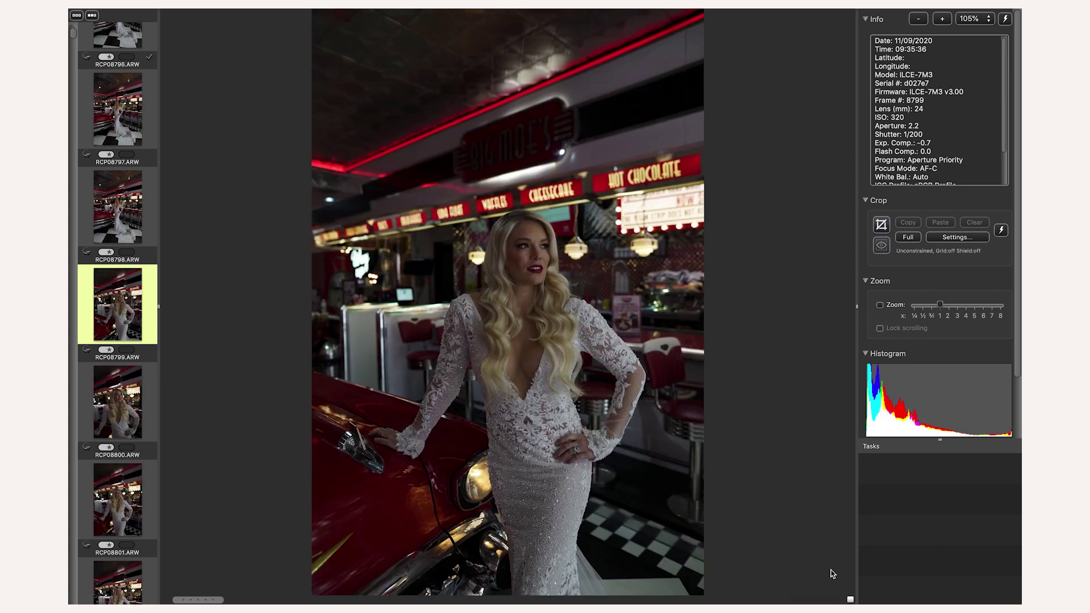
- Tag the photos RCP08799.ARW through RCP08803.ARW and advance to RCP08804.ARW
key(Down)
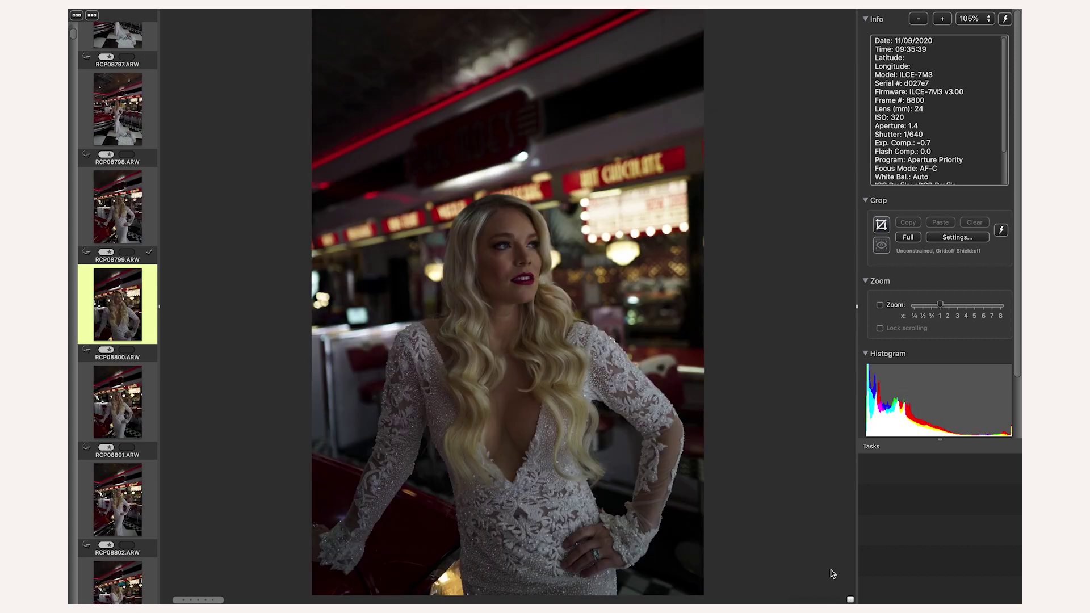
key(Down)
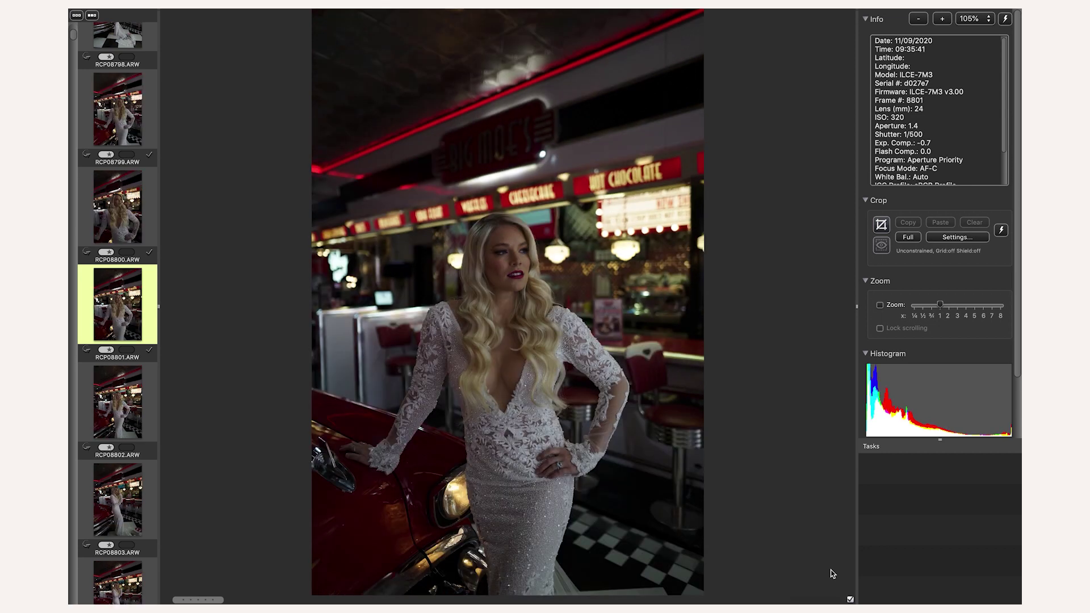
key(Down)
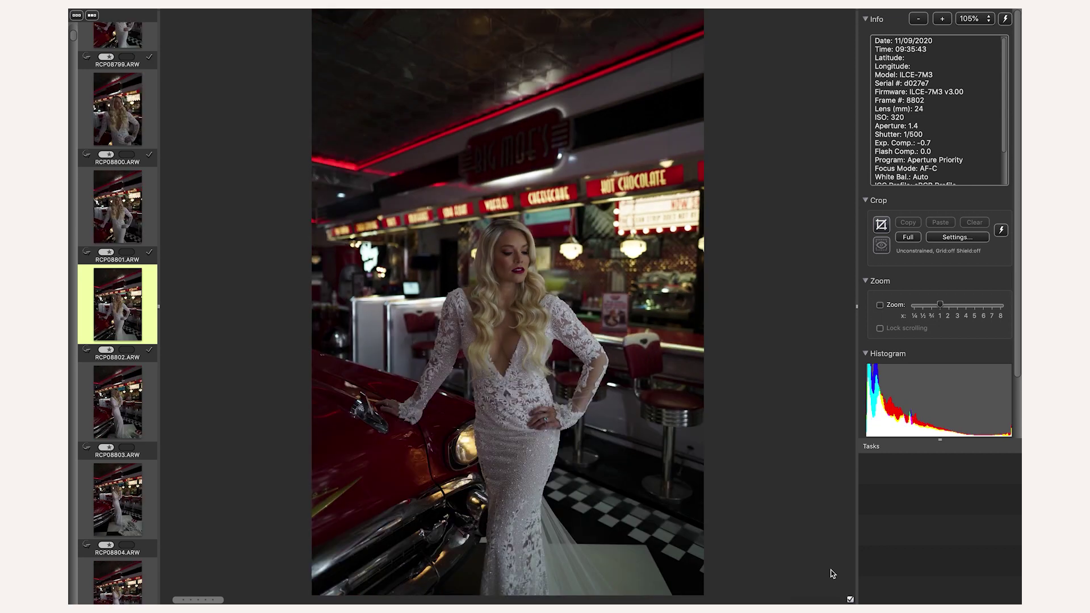
key(Down)
key(Down)
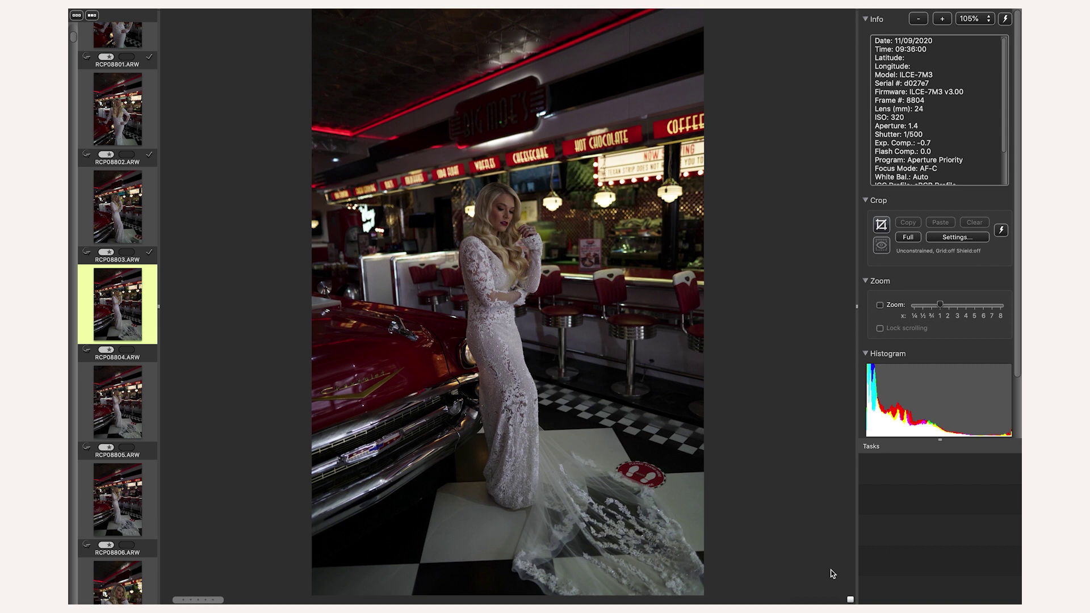
- Continue culling up to RCP08810.ARW, tagging RCP08804.ARW, RCP08808.ARW and RCP08809.ARW
key(Down)
key(Down)
key(Down)
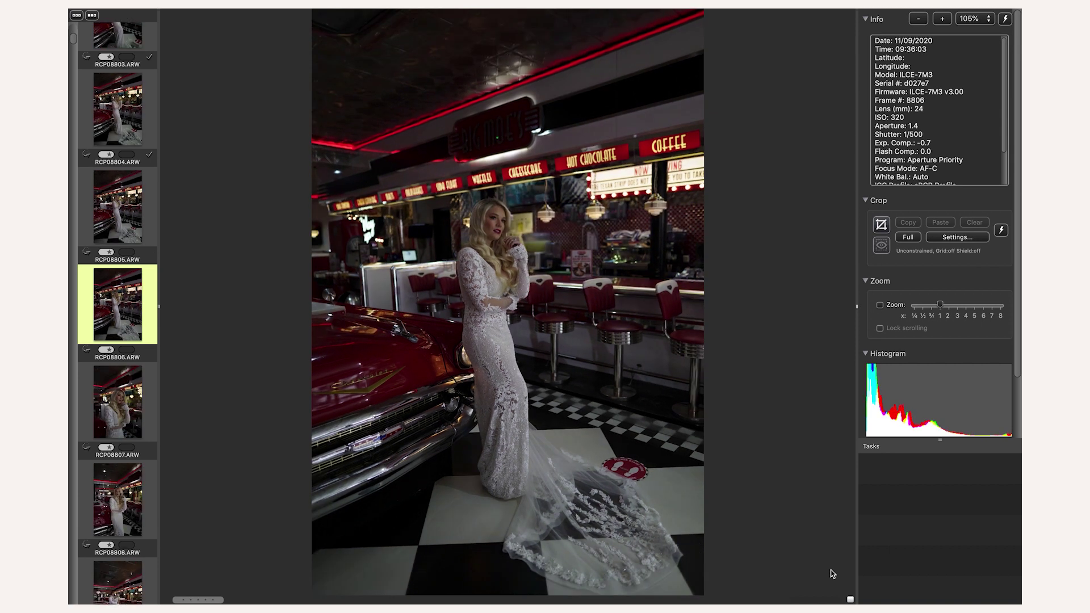
key(Down)
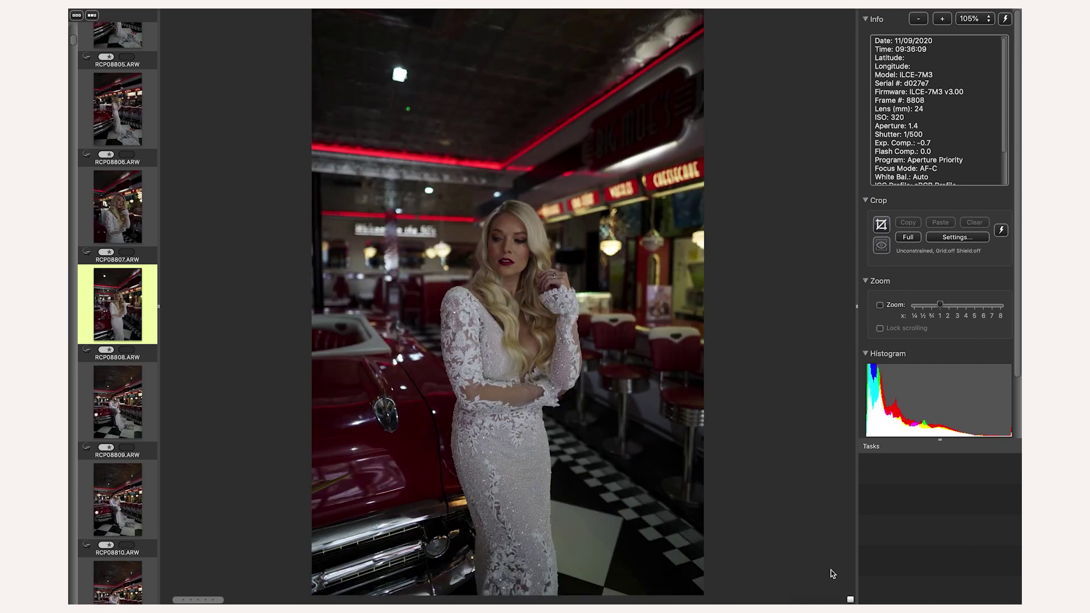
key(Down)
key(Down)
key(Down)
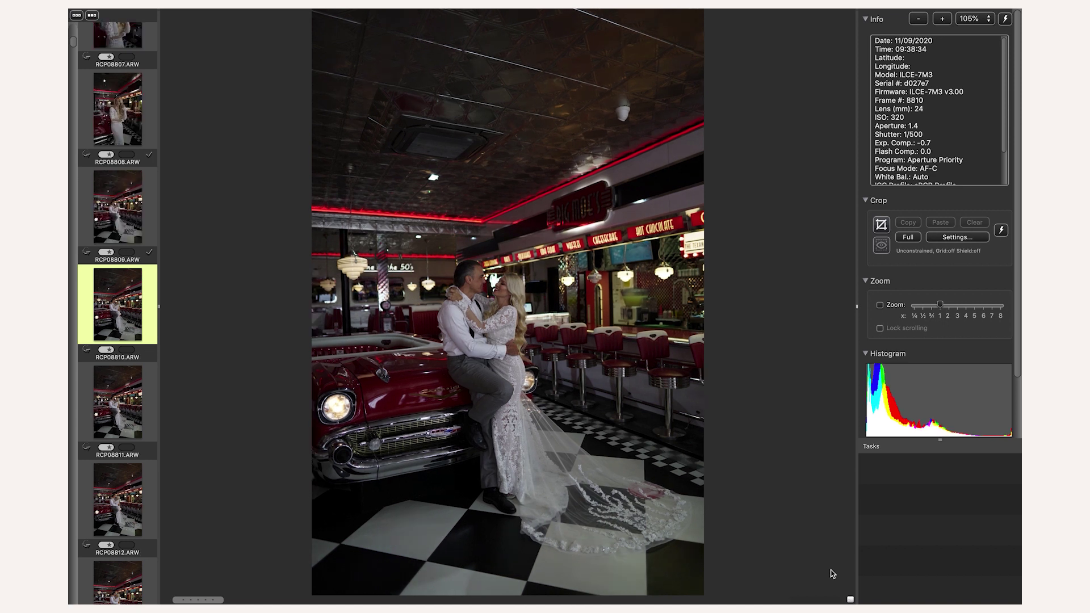
- Cull the couple photos up to RCP08817.ARW, tagging RCP08812.ARW, RCP08815.ARW and RCP08816.ARW
key(Down)
key(Down)
key(Down)
key(Down)
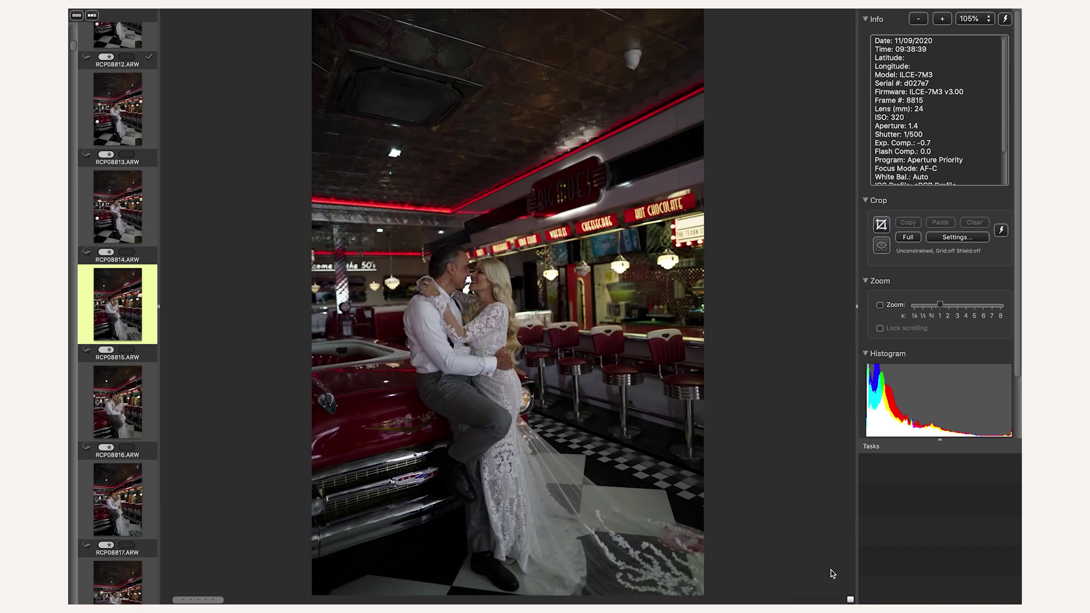
key(Down)
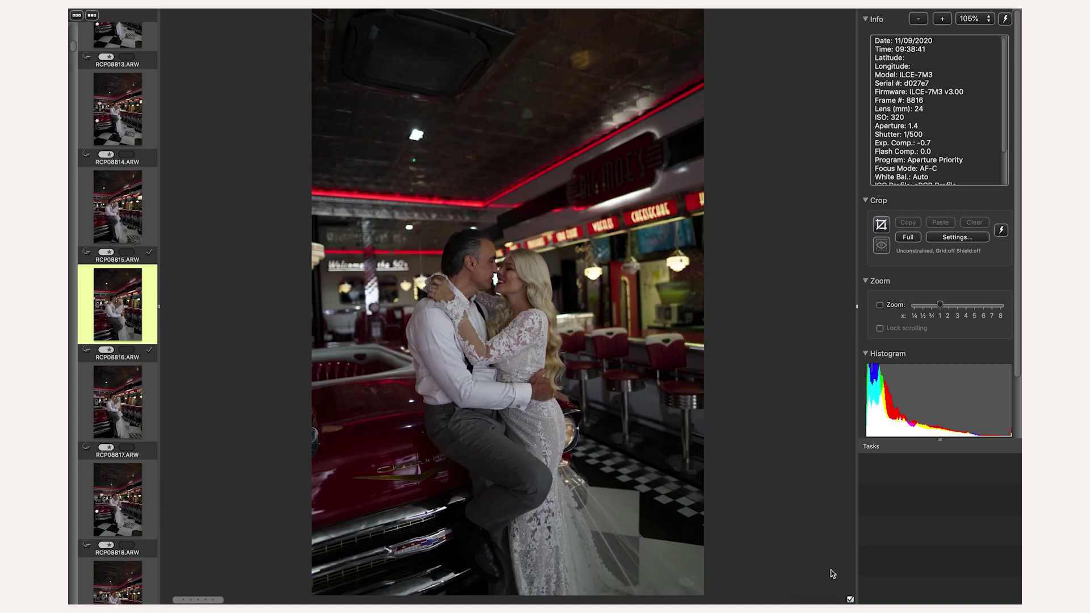
key(Down)
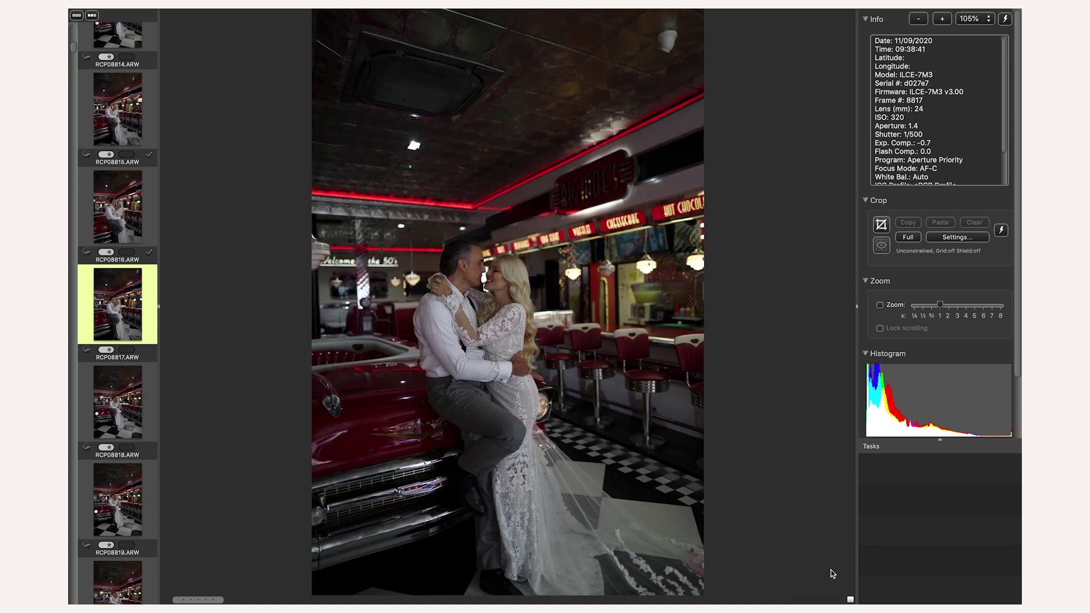
- Examine the camera metadata of RCP08817.ARW, enable preview zoom at 1x and advance to RCP08818.ARW
scroll(959, 114, down, 3)
scroll(960, 114, up, 3)
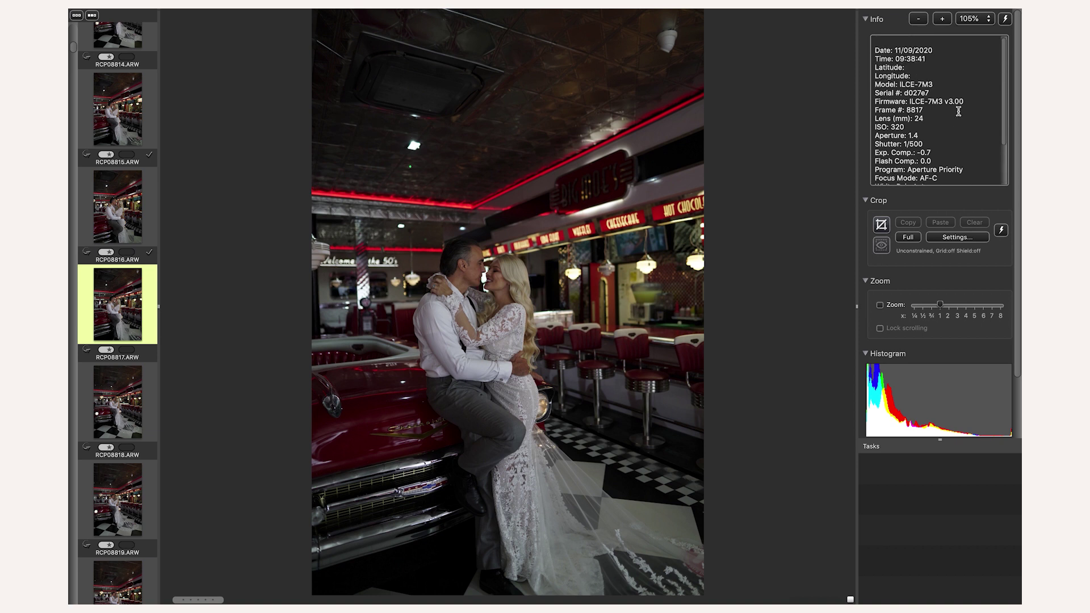
scroll(937, 113, down, 1)
scroll(937, 114, down, 2)
drag(941, 305, 947, 307)
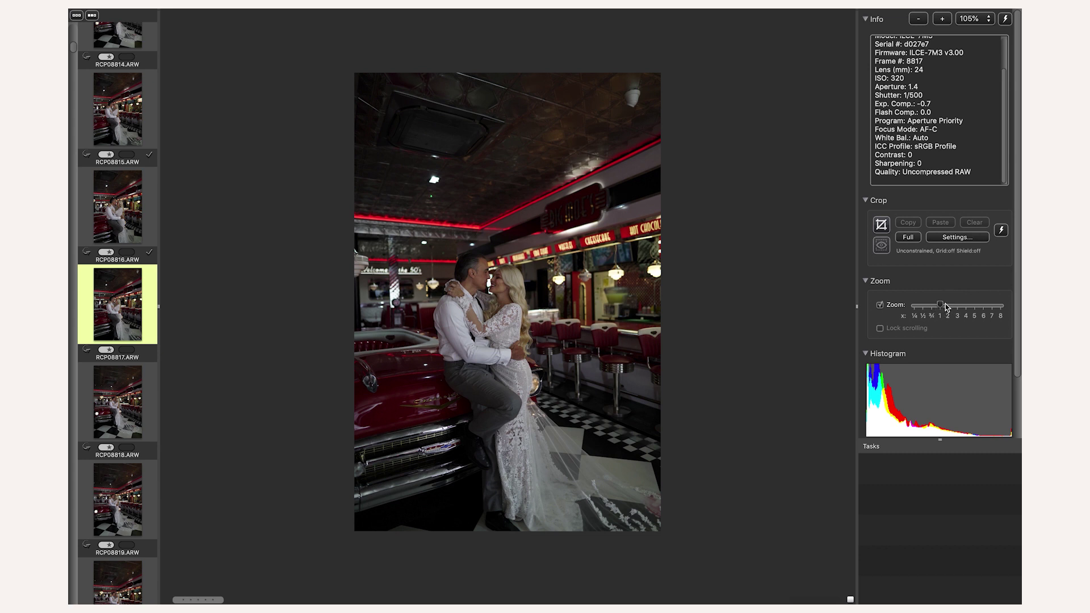
key(Right)
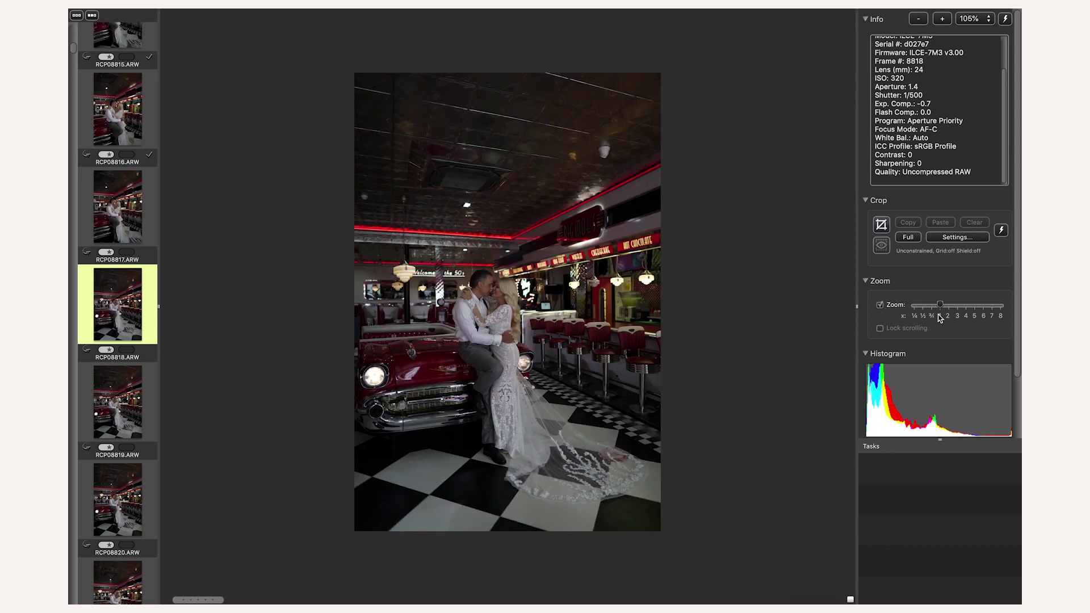
- Inspect RCP08818.ARW at 2x preview zoom, tag it, turn the preview zoom off and advance to RCP08820.ARW
drag(941, 311, 947, 307)
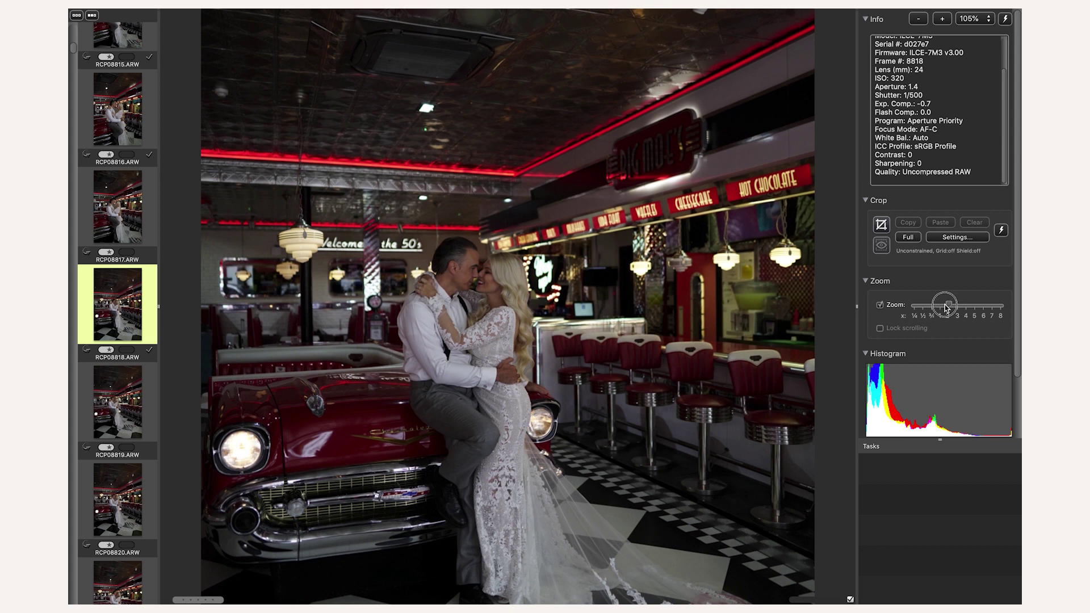
click(893, 308)
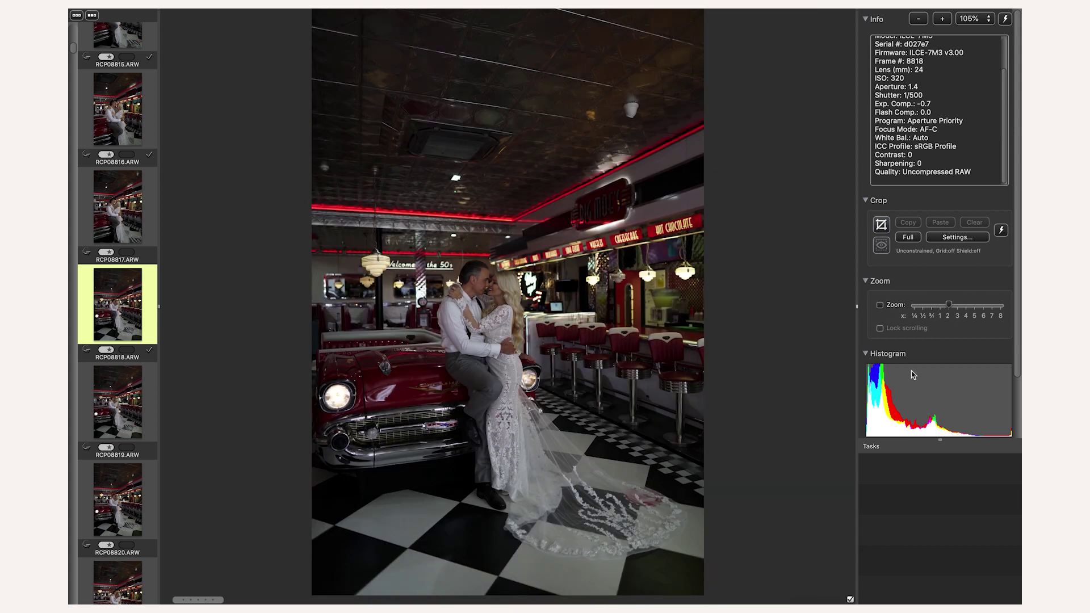
key(Down)
key(Down)
key(Down)
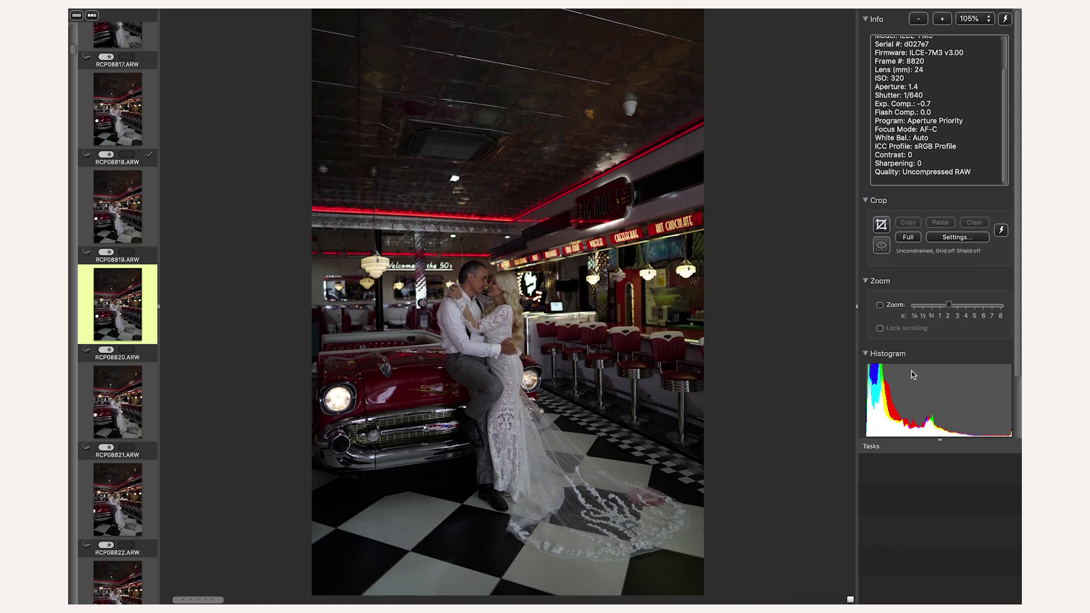
- Cull the couple photos up to RCP08827.ARW, tagging RCP08822.ARW, RCP08824.ARW and RCP08825.ARW
key(Down)
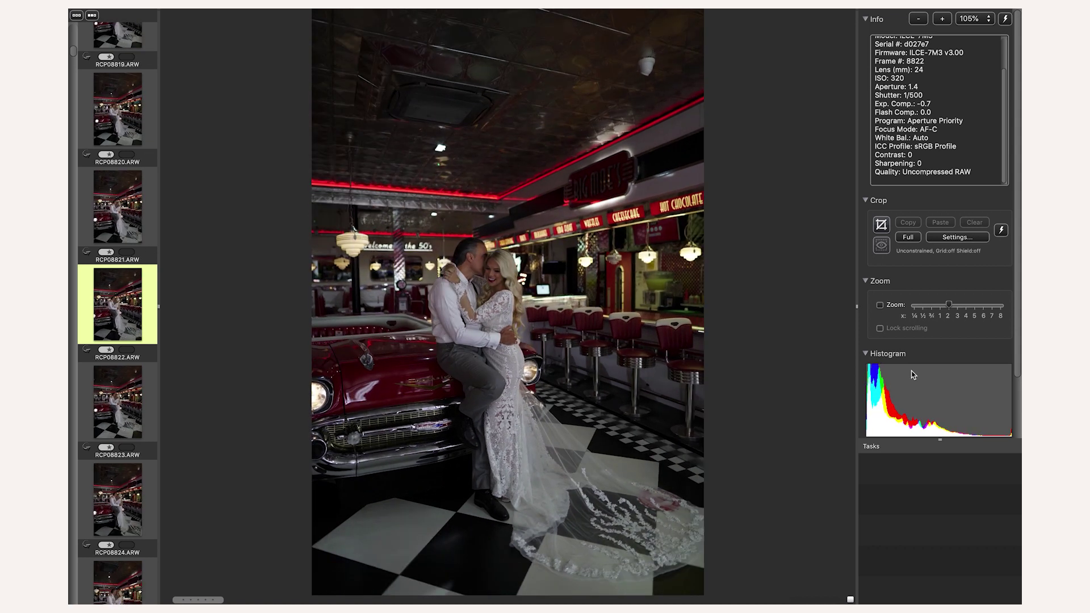
key(Down)
key(Down)
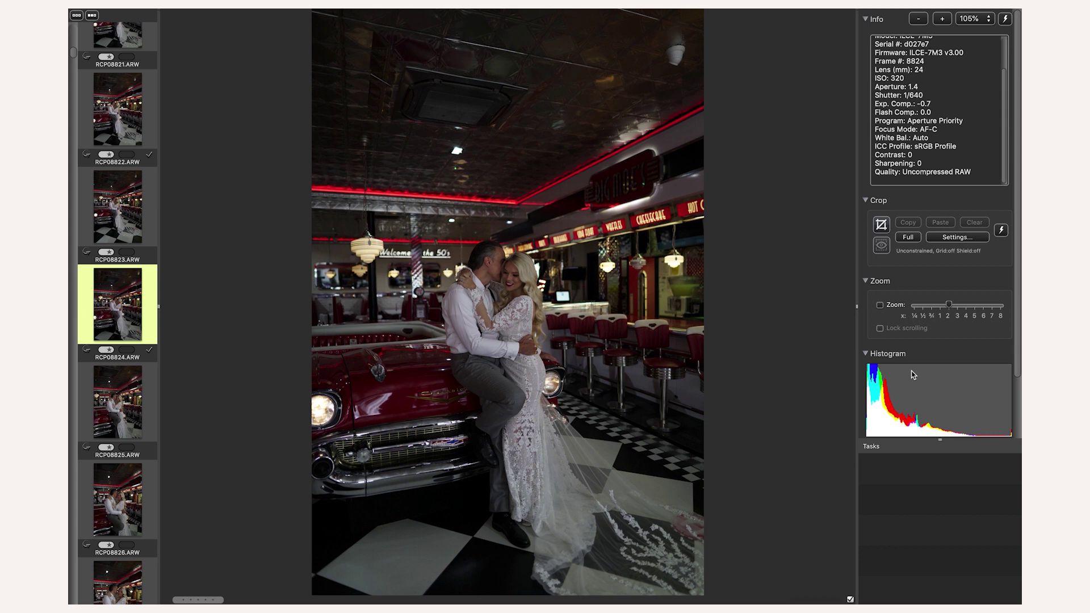
key(Down)
key(Down)
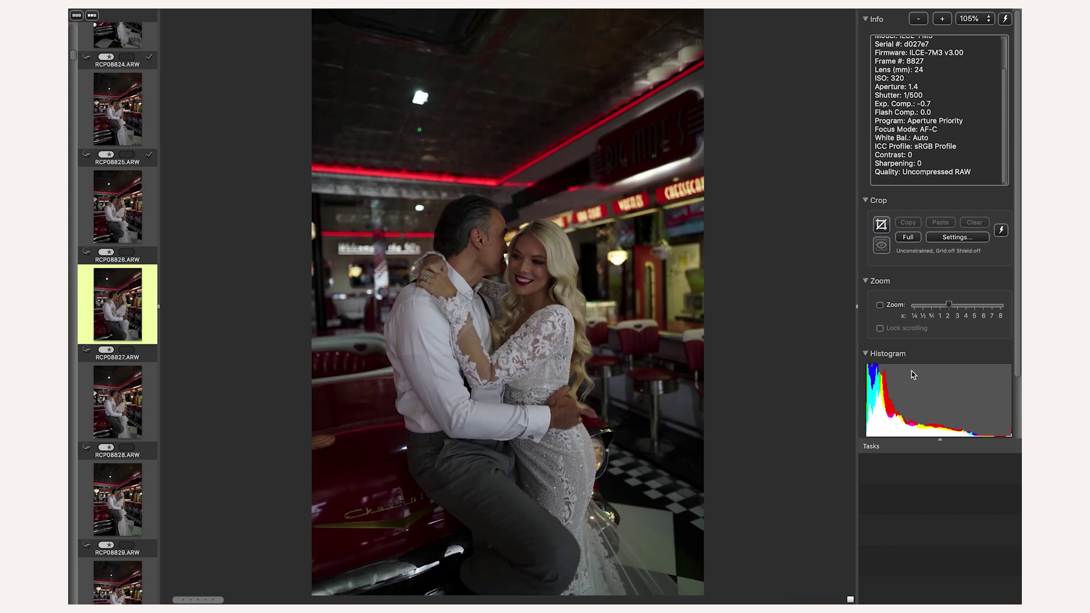
- Tag RCP08826.ARW and continue reviewing the photos up to RCP08834.ARW
key(Down)
key(Down)
key(Down)
key(Down)
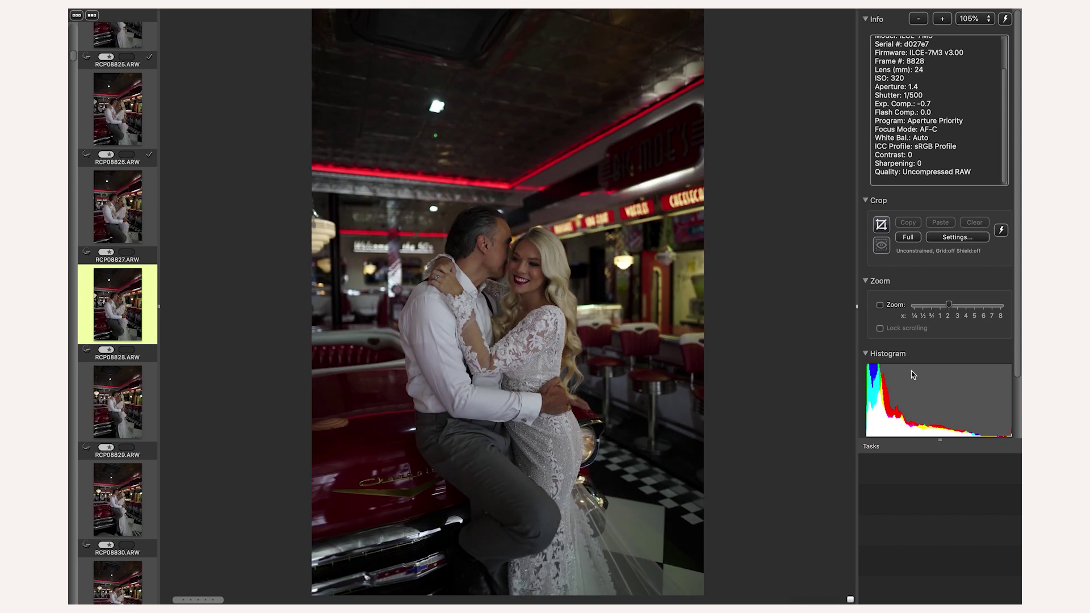
key(Down)
key(Down)
key(Down)
key(Down)
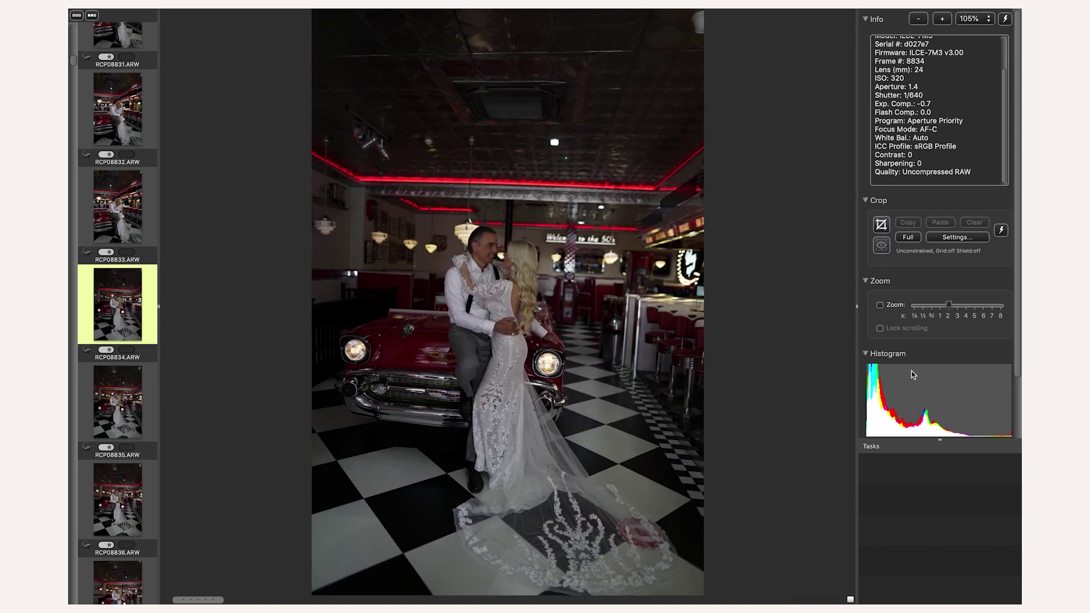
- Tag RCP08834.ARW, advance to RCP08837.ARW and tag it as well
key(Down)
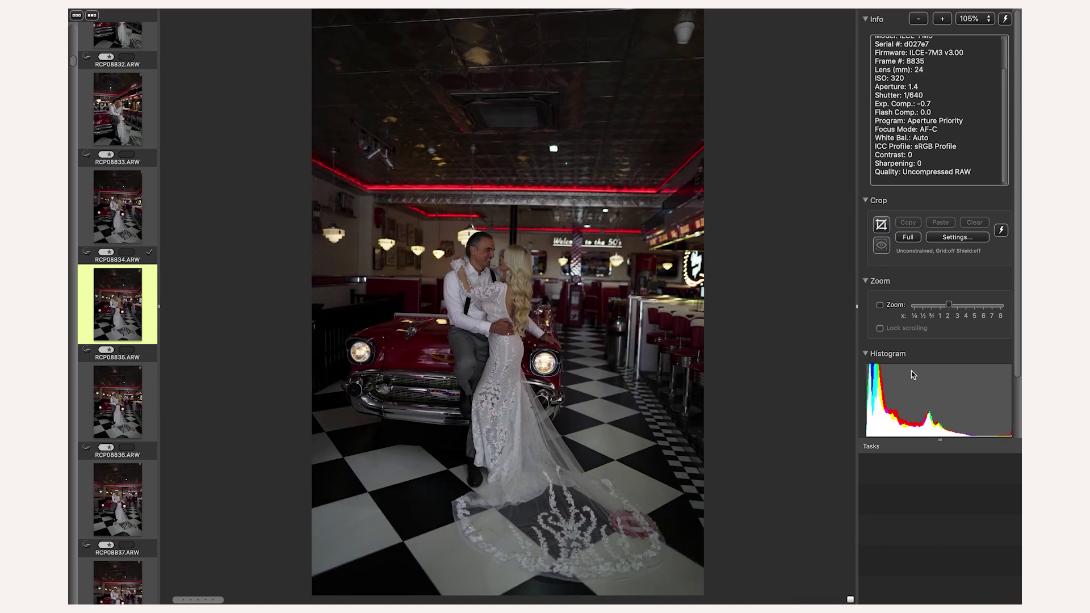
key(Down)
key(Down)
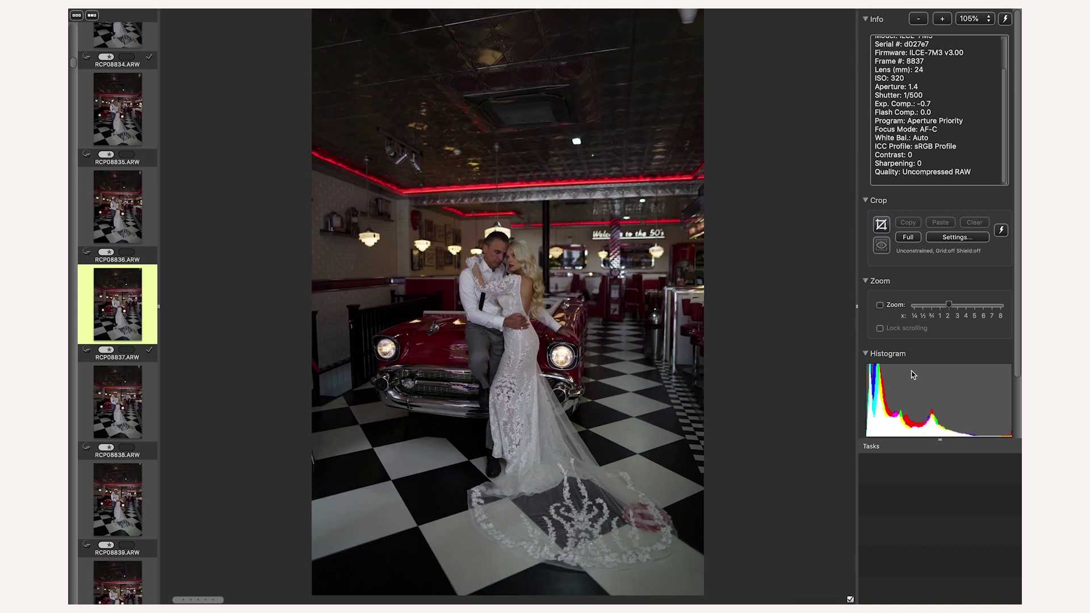
- Compare the next photos up to RCP08842.ARW, tagging RCP08840.ARW
key(Down)
key(Down)
key(Down)
key(Down)
key(Up)
key(Down)
key(Down)
key(Down)
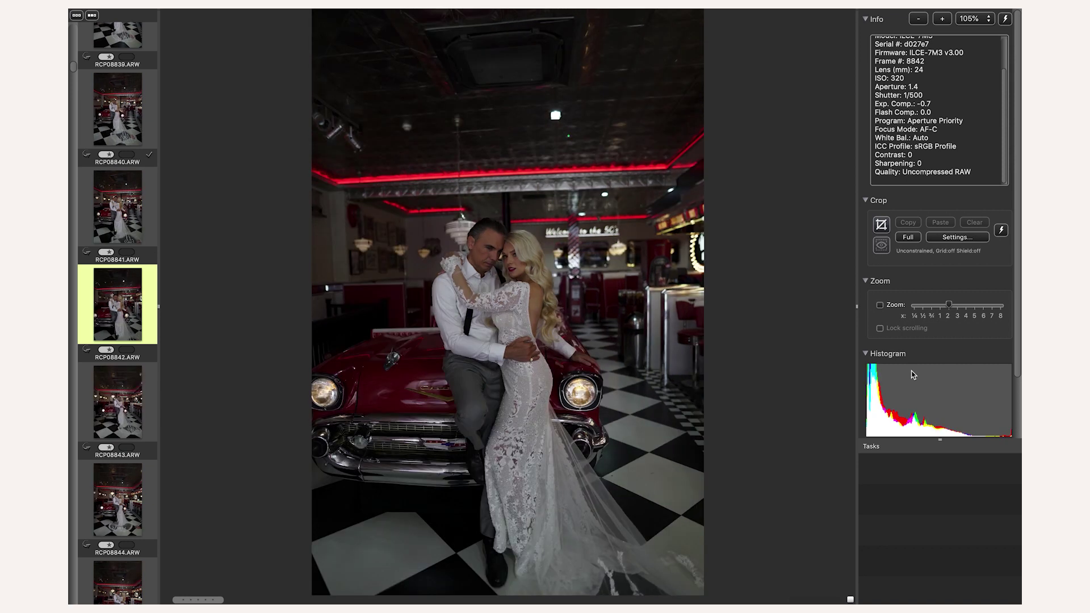
- Review the full-length couple photos up to RCP08847.ARW and tag RCP08847.ARW
key(Down)
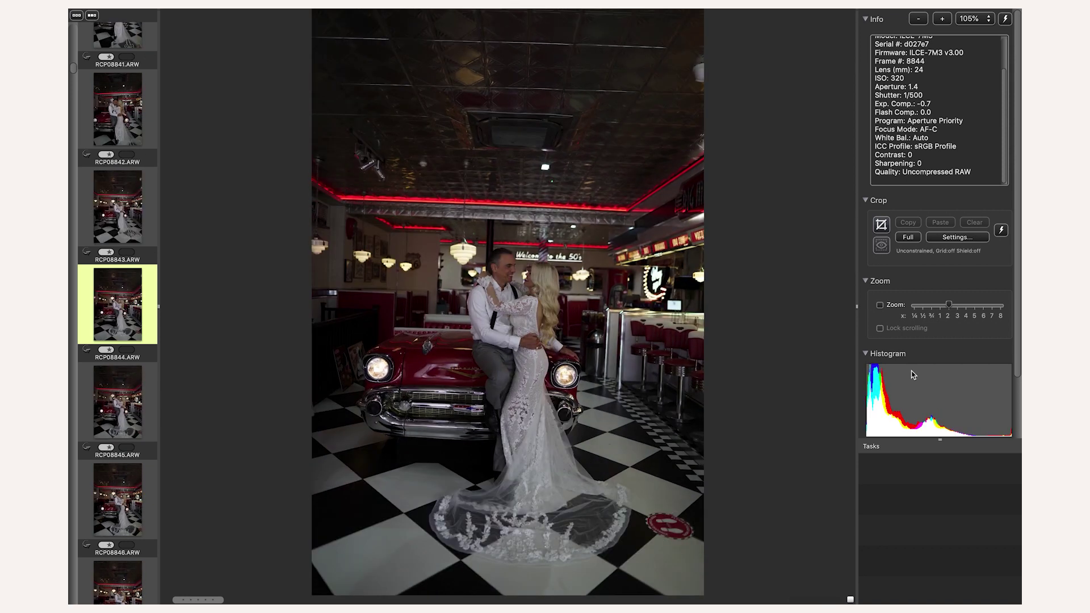
key(Down)
key(Down)
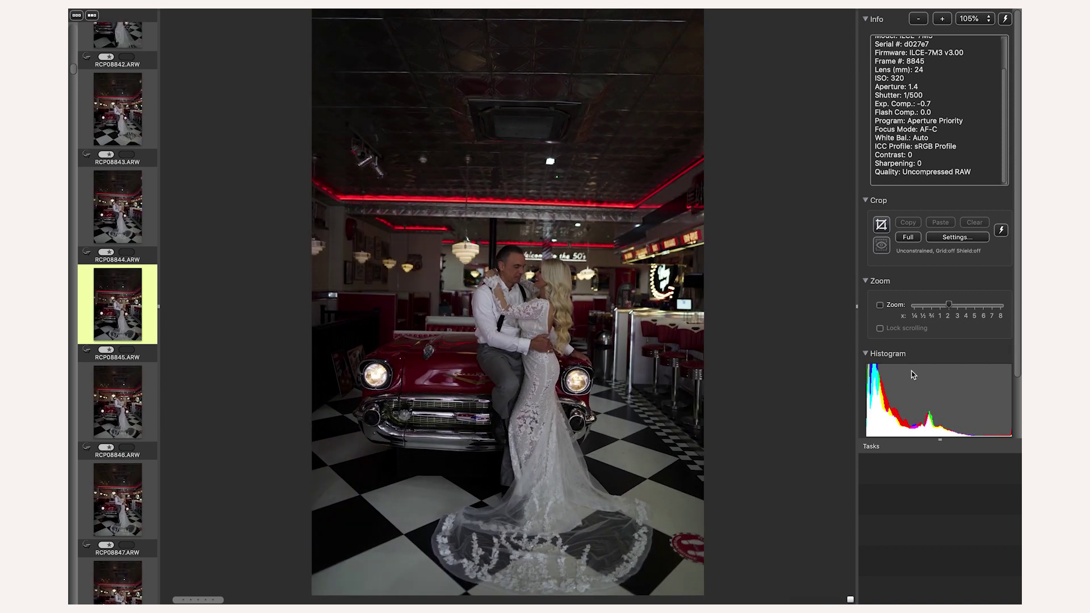
key(Down)
key(Down)
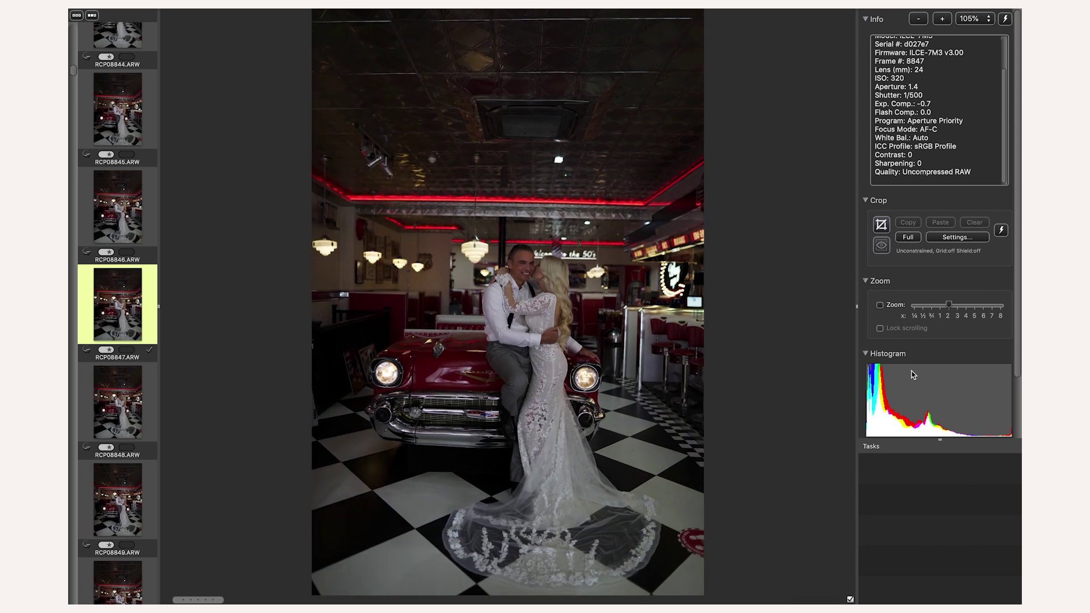
- Continue culling up to RCP08853.ARW, tagging RCP08848.ARW
key(Down)
key(Down)
key(Down)
key(Down)
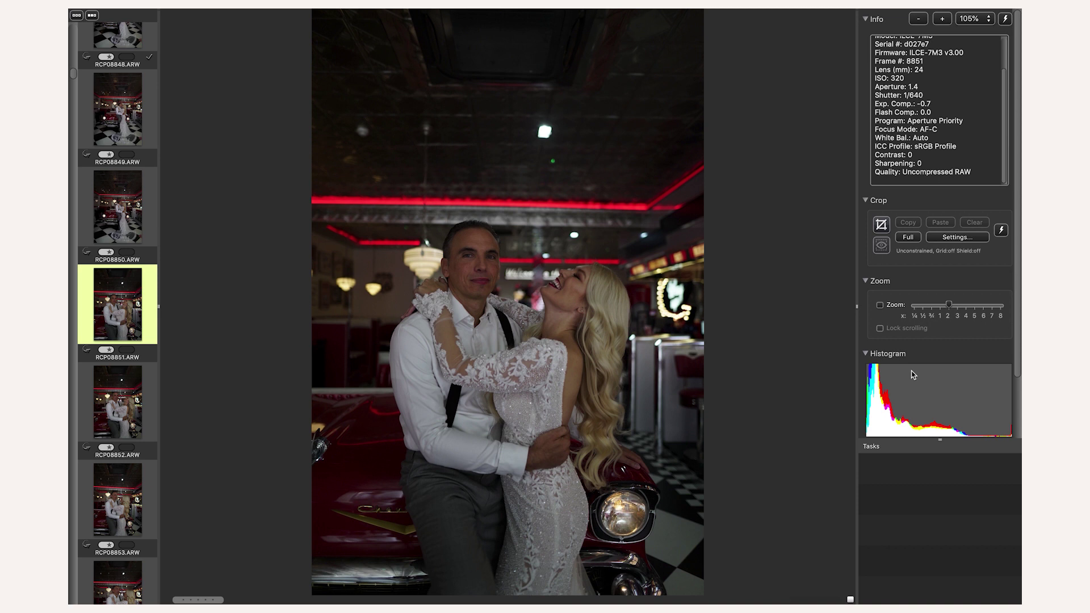
key(Down)
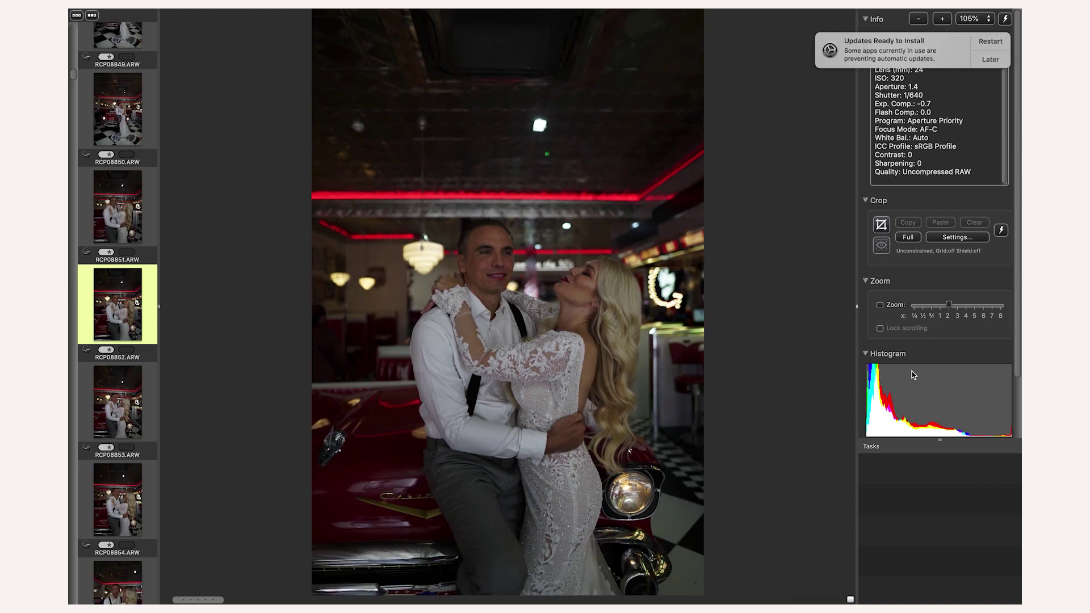
key(Down)
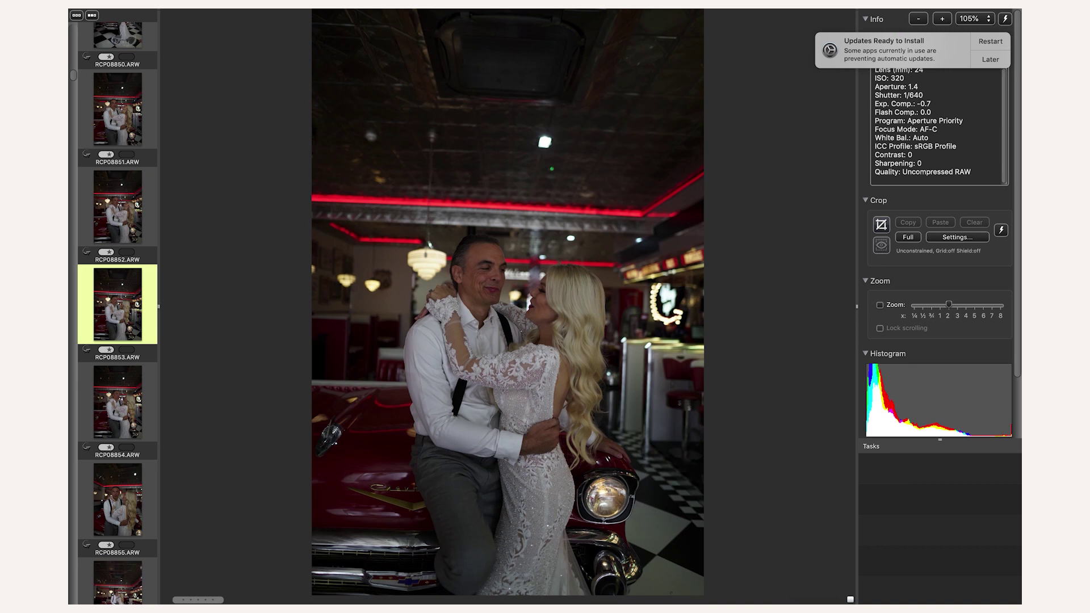
- Postpone the system update notification with a reminder for tomorrow
click(990, 59)
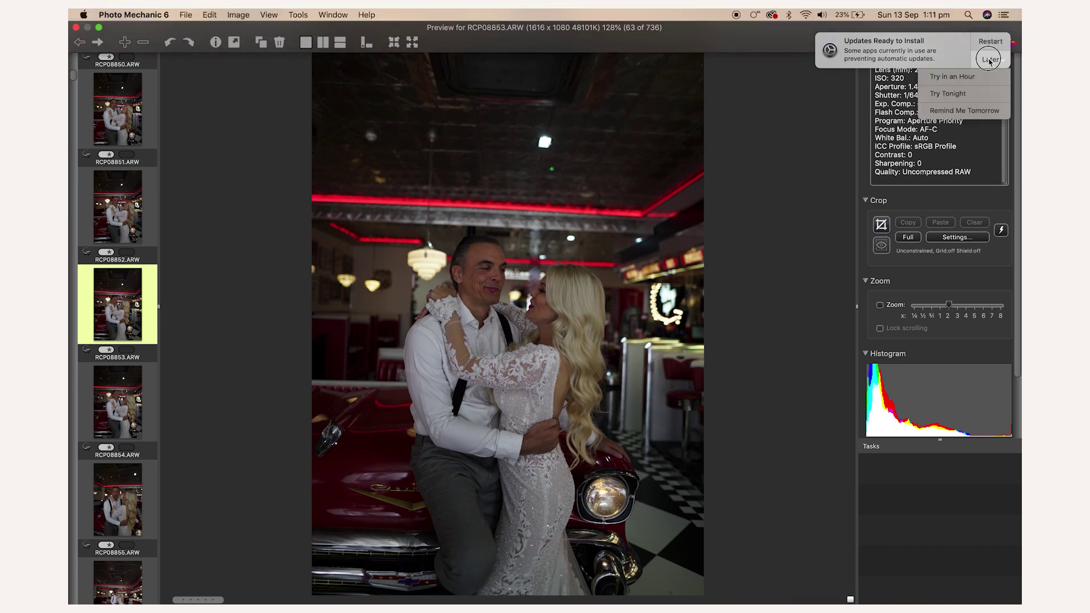
click(980, 110)
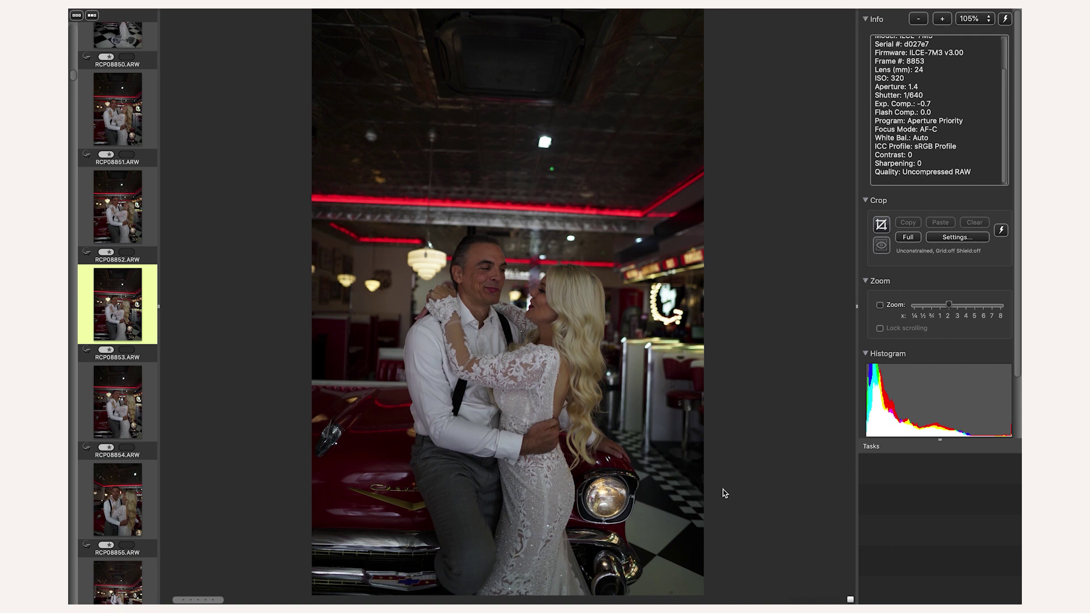
- Cull the photos up to RCP08860.ARW, tagging RCP08854.ARW, RCP08855.ARW and RCP08858.ARW
key(Down)
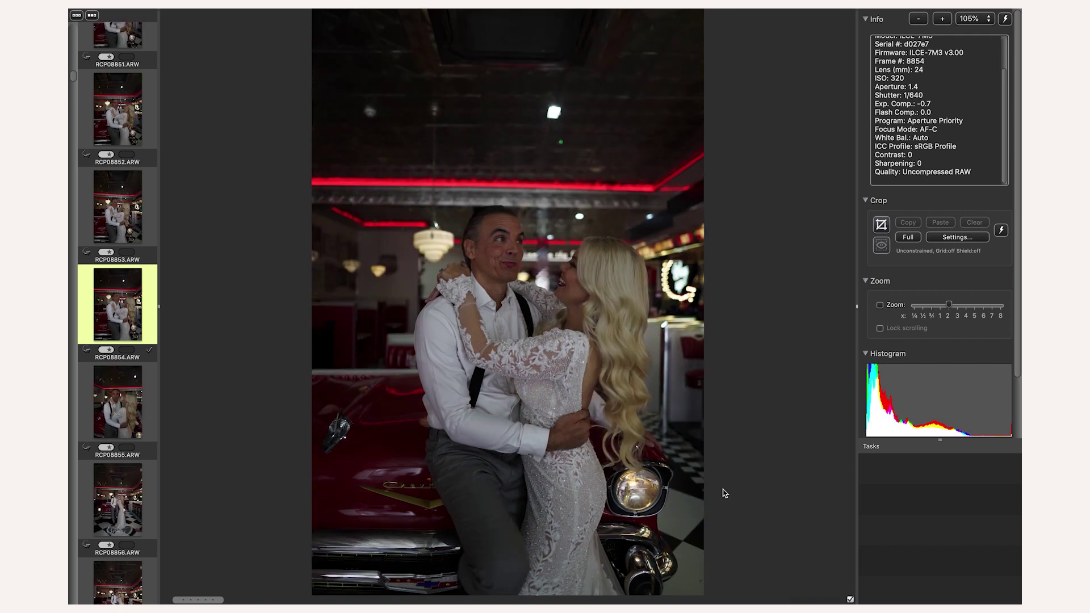
key(Down)
key(Down)
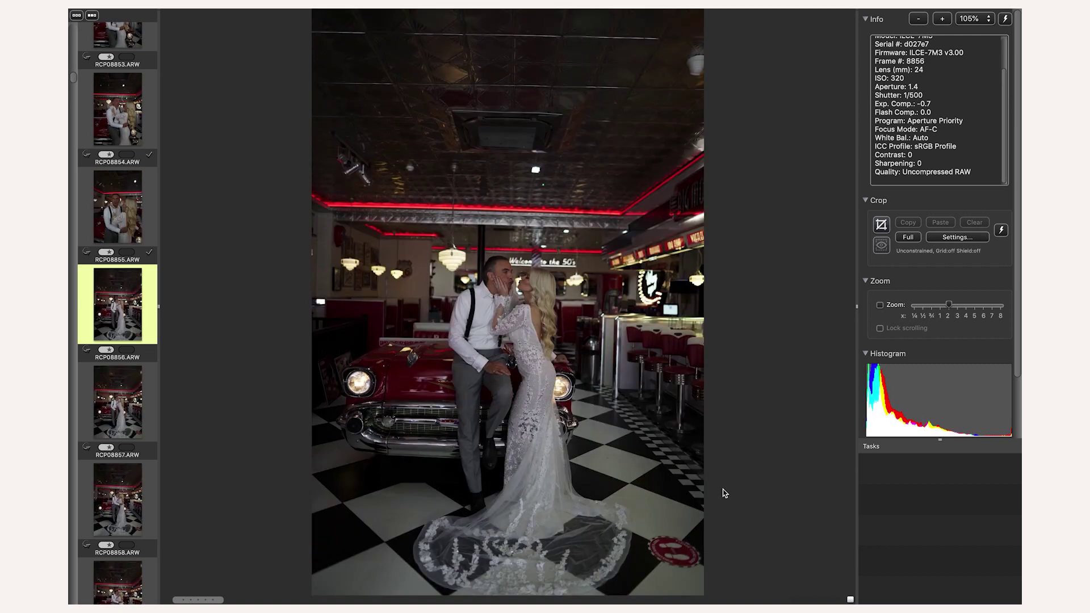
key(Down)
key(Down)
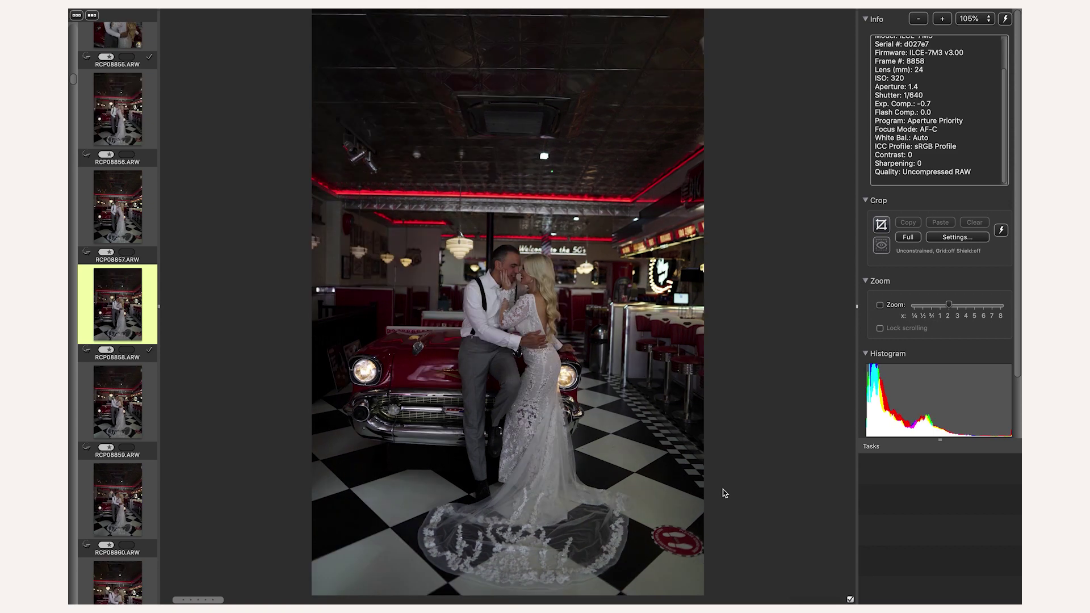
key(Down)
key(Down)
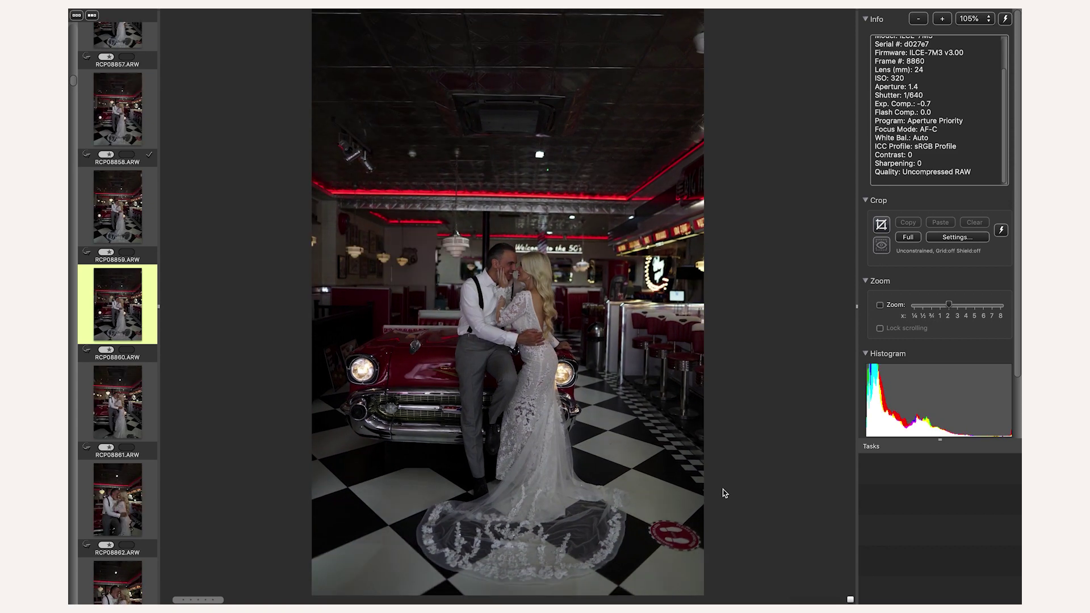
- Continue culling through to the milkshake photos at RCP08903.ARW, tagging keepers such as RCP08900.ARW
key(Down)
key(Down)
key(Down)
key(Down)
key(Down)
key(Down)
key(Down)
key(Down)
key(Down)
key(Down)
key(Down)
key(Down)
key(Down)
key(Down)
key(Down)
key(Down)
key(Down)
key(Down)
key(Down)
key(Down)
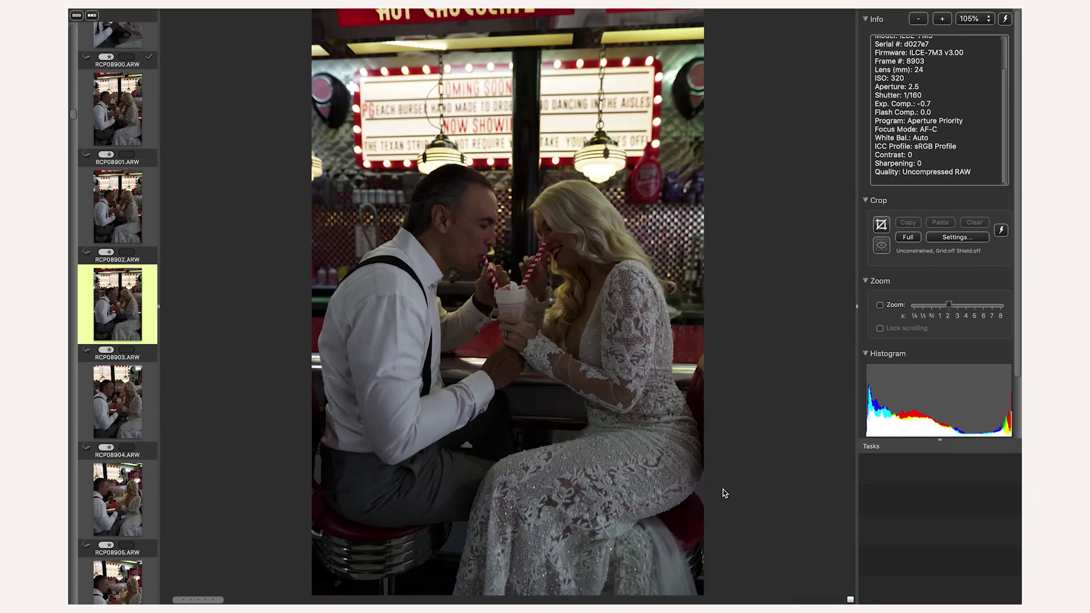
- Cull onward to the bride's counter photos at RCP08959.ARW, tagging keepers including RCP08958.ARW and RCP08959.ARW
key(Down)
key(Down)
key(Down)
key(Down)
key(Down)
key(Down)
key(Down)
key(Down)
key(Down)
key(Down)
key(Down)
key(Down)
key(Down)
key(Down)
key(Down)
key(Down)
key(Down)
key(Down)
key(Down)
key(Down)
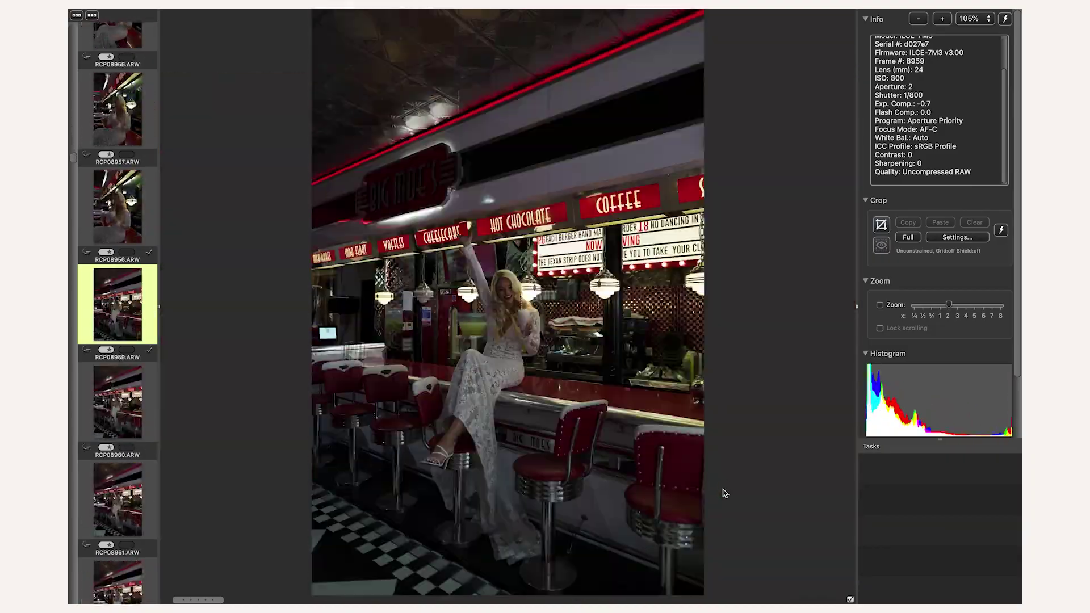
- Review the photos from RCP08959.ARW through to the landscape couple shot RCP09025.ARW
key(Down)
key(Down)
key(Down)
key(Down)
key(Down)
key(Down)
key(Down)
key(Down)
key(Down)
key(Down)
key(Down)
key(Down)
key(Down)
key(Down)
key(Down)
key(Down)
key(Down)
key(Down)
key(Down)
key(Down)
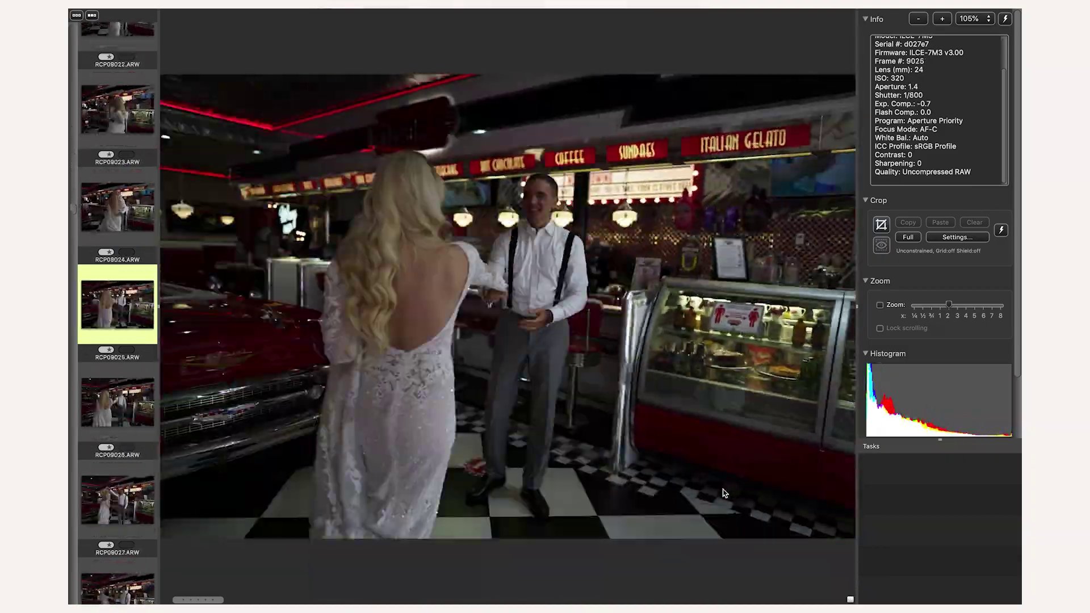
- Continue culling to the couple seated before the car at RCP09106.ARW, tagging keepers such as RCP09104.ARW
key(Down)
key(Down)
key(Down)
key(Down)
key(Down)
key(Down)
key(Down)
key(Down)
key(Down)
key(Down)
key(Down)
key(Down)
key(Down)
key(Down)
key(Down)
key(Down)
key(Down)
key(Right)
key(Right)
key(Right)
key(Right)
key(Right)
key(Right)
key(Right)
key(Right)
key(Right)
key(Right)
key(Right)
key(Right)
key(Right)
key(Right)
key(Right)
key(Right)
key(Right)
key(Right)
key(Right)
key(Right)
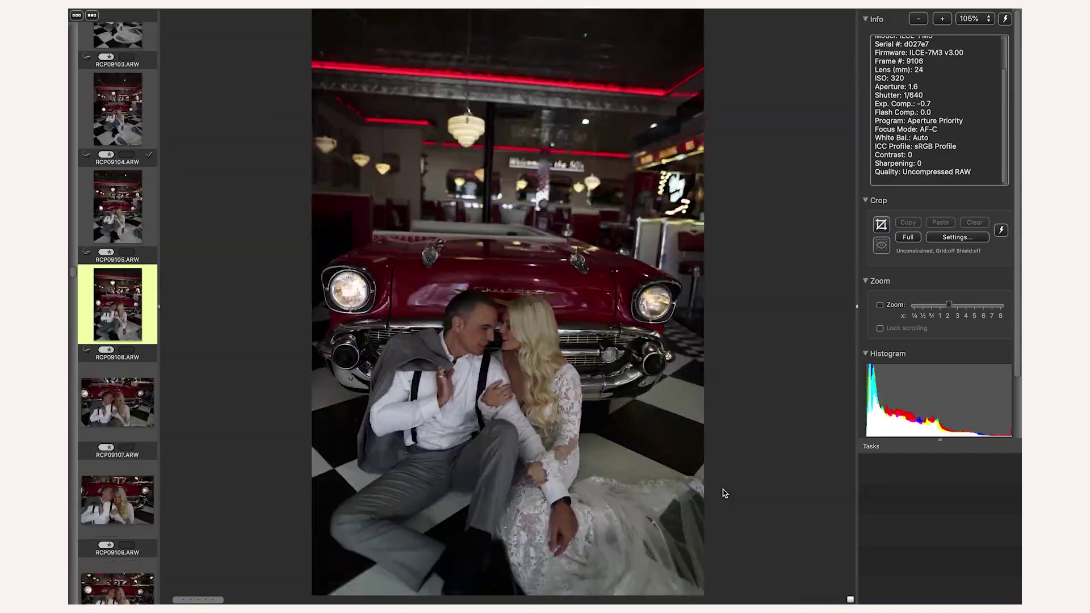
- Continue culling to the bride's milkshake portrait RCP09182.ARW, tagging keepers such as RCP09165.ARW, RCP09171.ARW and RCP09172.ARW
key(t)
key(Right)
key(Right)
key(Right)
key(Right)
key(Right)
key(Right)
key(Right)
key(Right)
key(Right)
key(Right)
key(Right)
key(Right)
key(Right)
key(Right)
key(Right)
key(Right)
key(Right)
key(Right)
key(Right)
key(Right)
key(Right)
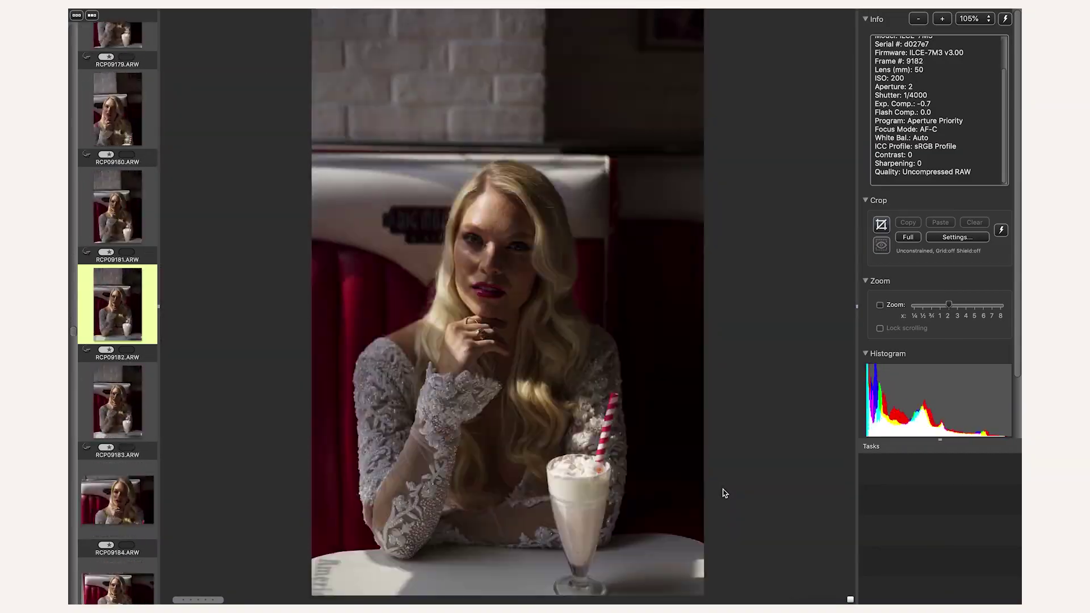
- Cull onward to the couple's burger photo RCP09256.ARW, tagging keepers including RCP09182.ARW, RCP09185.ARW and RCP09222.ARW
key(t)
key(Right)
key(Right)
key(Right)
key(t)
key(Right)
key(Right)
key(Right)
key(Right)
key(Right)
key(Right)
key(Right)
key(Right)
key(Right)
key(Right)
key(Right)
key(Right)
key(Right)
key(Right)
key(Right)
key(Right)
key(Right)
key(Right)
key(Right)
key(Right)
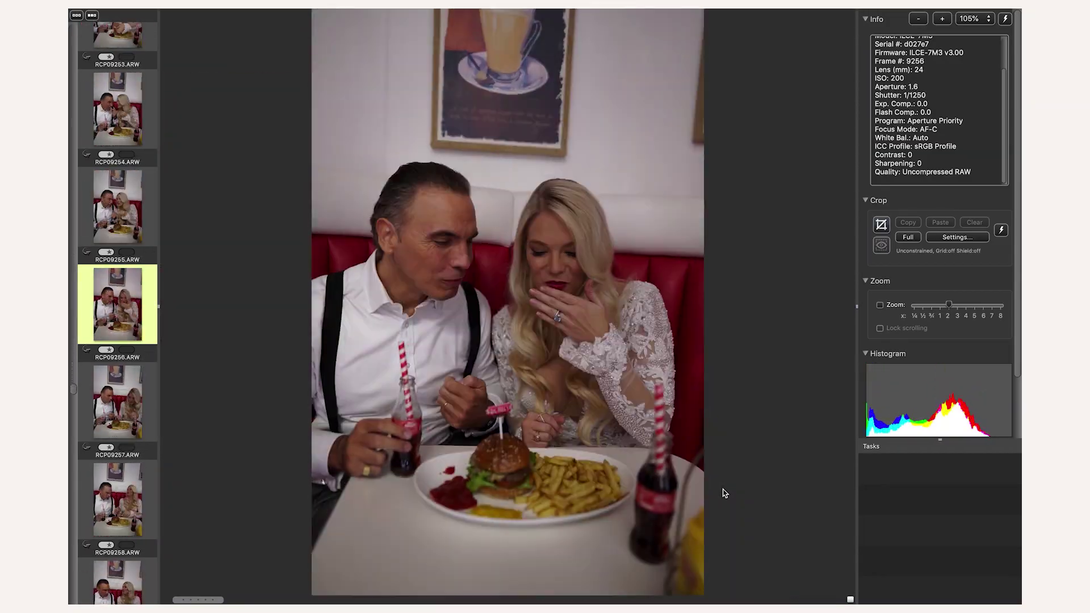
- Continue culling to the couple's wall-poster portrait RCP09355.ARW, tagging keepers such as RCP09353.ARW and RCP09355.ARW
key(t)
key(Right)
key(Right)
key(Right)
key(Right)
key(Right)
key(Right)
key(Right)
key(Right)
key(Right)
key(Right)
key(Right)
key(Right)
key(Right)
key(Right)
key(Right)
key(Right)
key(Right)
key(Right)
key(Right)
key(Right)
key(Right)
key(Right)
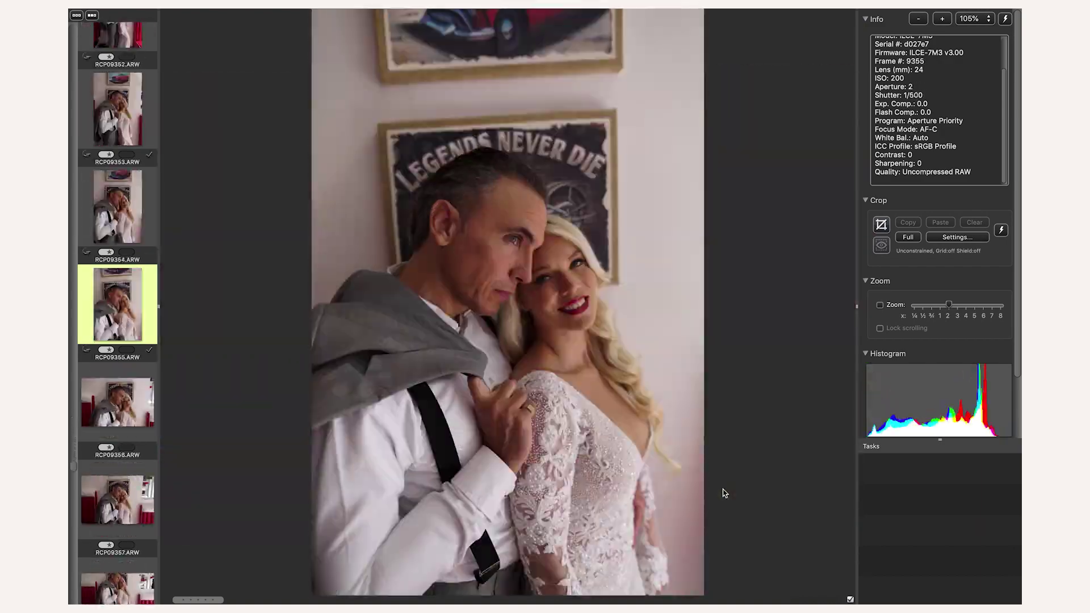
- Cull onward to the bride's close-up RCP09437.ARW, tagging keepers such as RCP09360.ARW, RCP09363.ARW and RCP09435.ARW
key(t)
key(Right)
key(Right)
key(t)
key(Right)
key(Right)
key(Right)
key(Right)
key(Right)
key(Right)
key(Right)
key(Right)
key(Right)
key(Right)
key(Right)
key(Right)
key(Right)
key(Right)
key(Right)
key(Right)
key(Right)
key(Right)
key(Right)
key(Right)
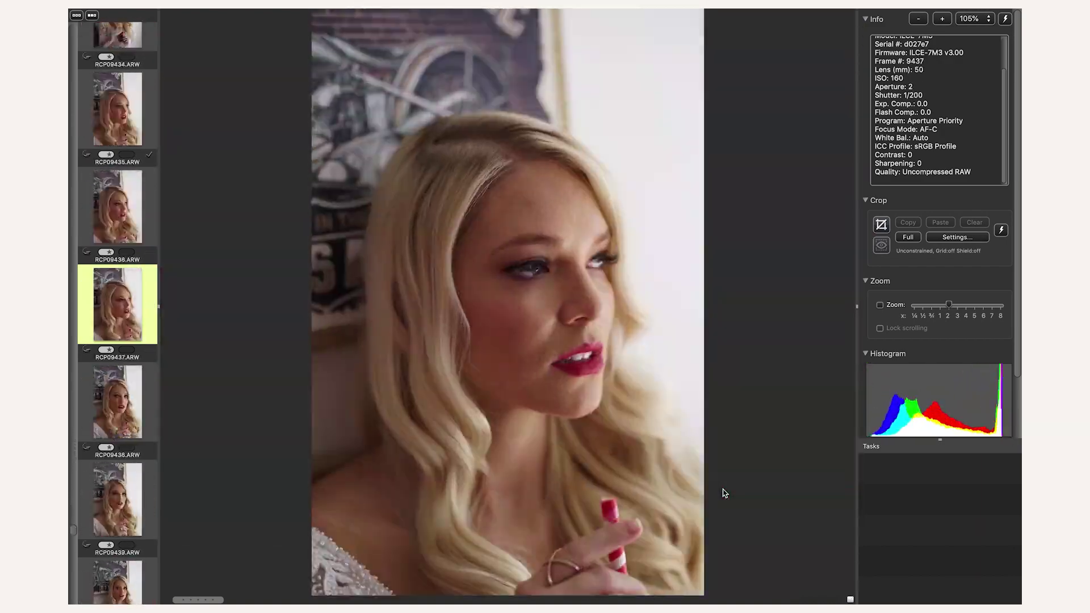
- Continue culling to the bride at the red glass-block wall in RCP09509.ARW, tagging keepers including RCP09442.ARW and RCP09509.ARW
key(t)
key(Right)
key(Right)
key(t)
key(Right)
key(Right)
key(Right)
key(Right)
key(Right)
key(Right)
key(Right)
key(Right)
key(Right)
key(Right)
key(Right)
key(Right)
key(Right)
key(Right)
key(Right)
key(Right)
key(Right)
key(Right)
key(Right)
key(Right)
key(Right)
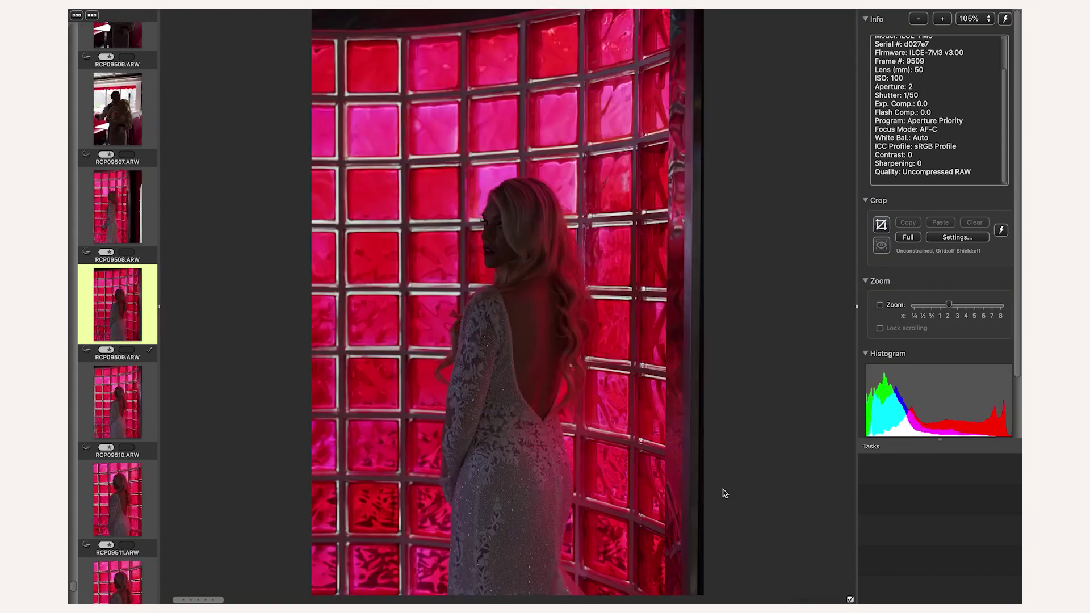
- Finish culling through to RCP09526.ARW, tagging keepers such as RCP09511.ARW and RCP09524.ARW, and return to the contact sheet
key(t)
key(Right)
key(Right)
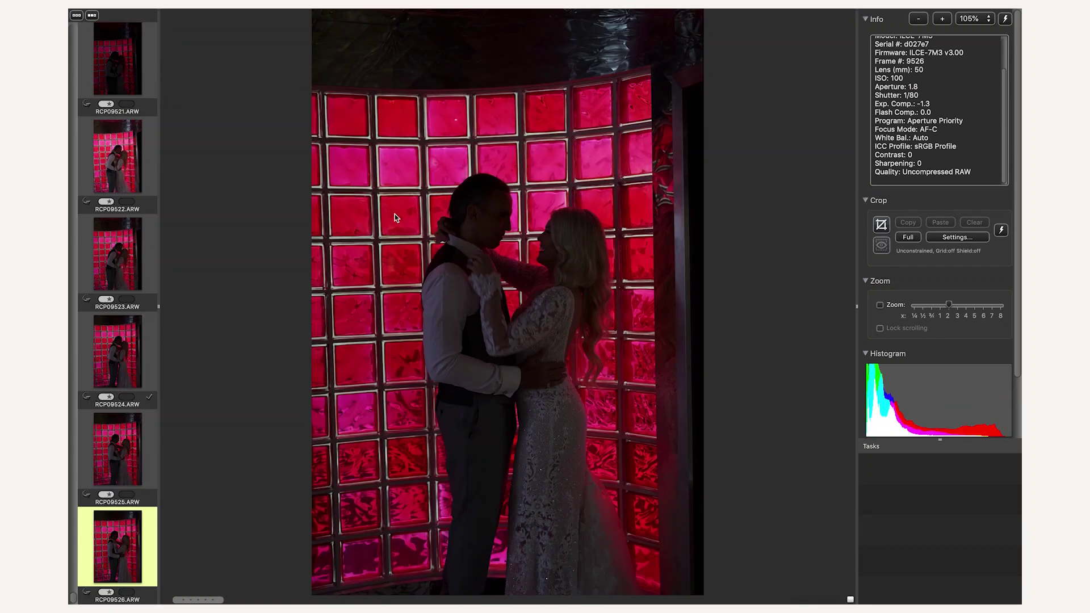
mouse_move(224, 11)
click(76, 27)
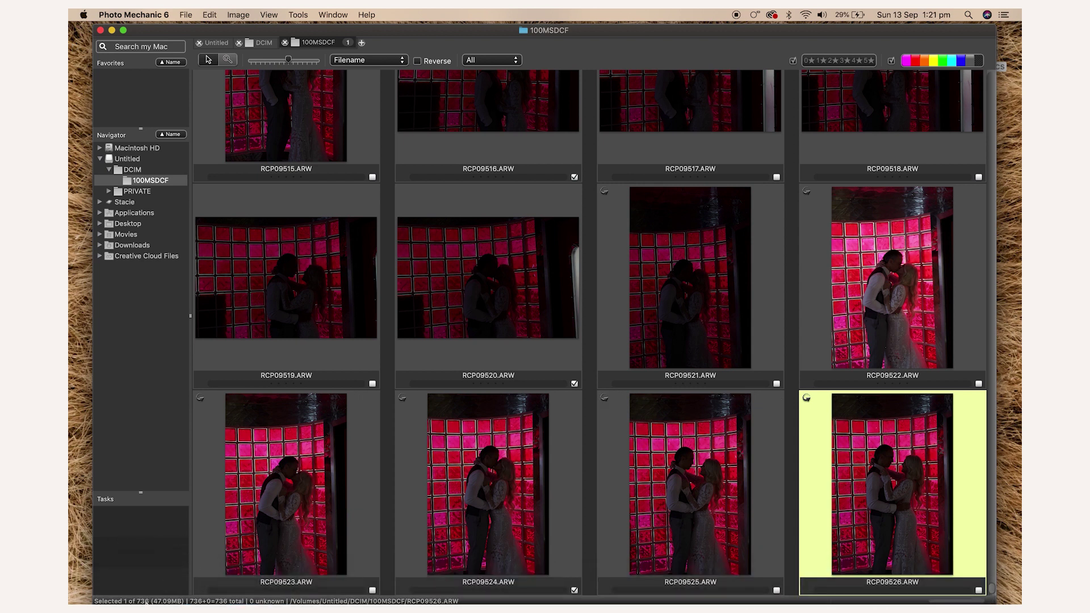
- Filter the contact sheet to show only the Tagged photos
click(384, 67)
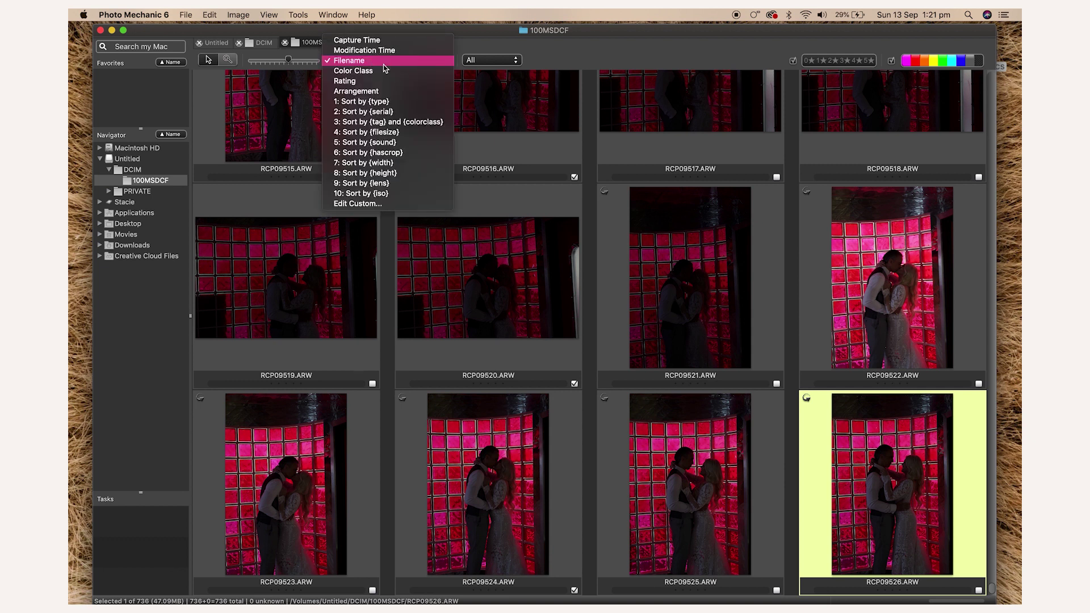
click(499, 61)
click(500, 62)
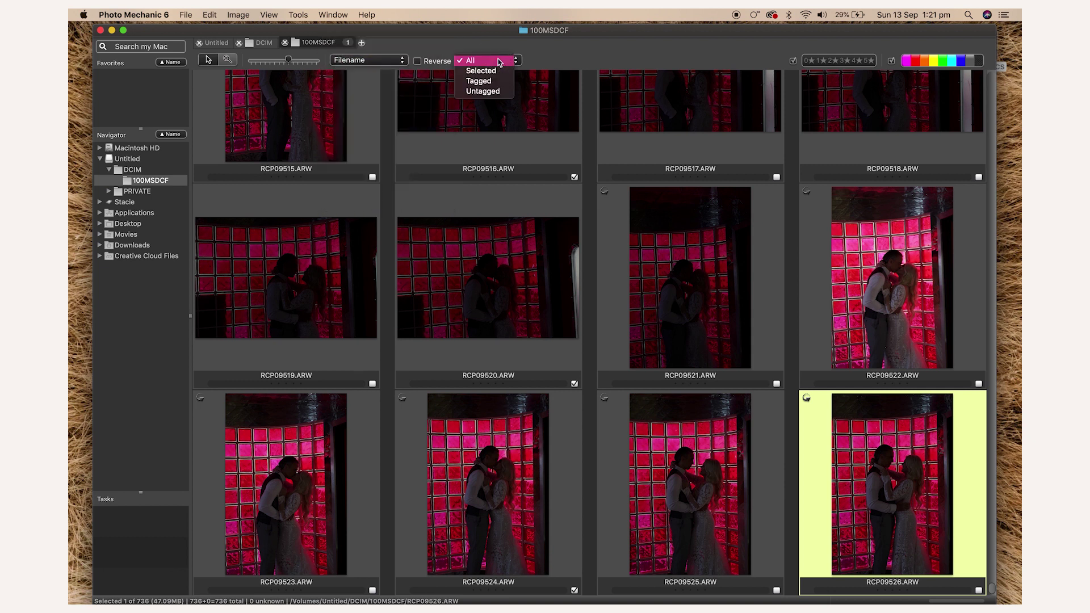
click(493, 82)
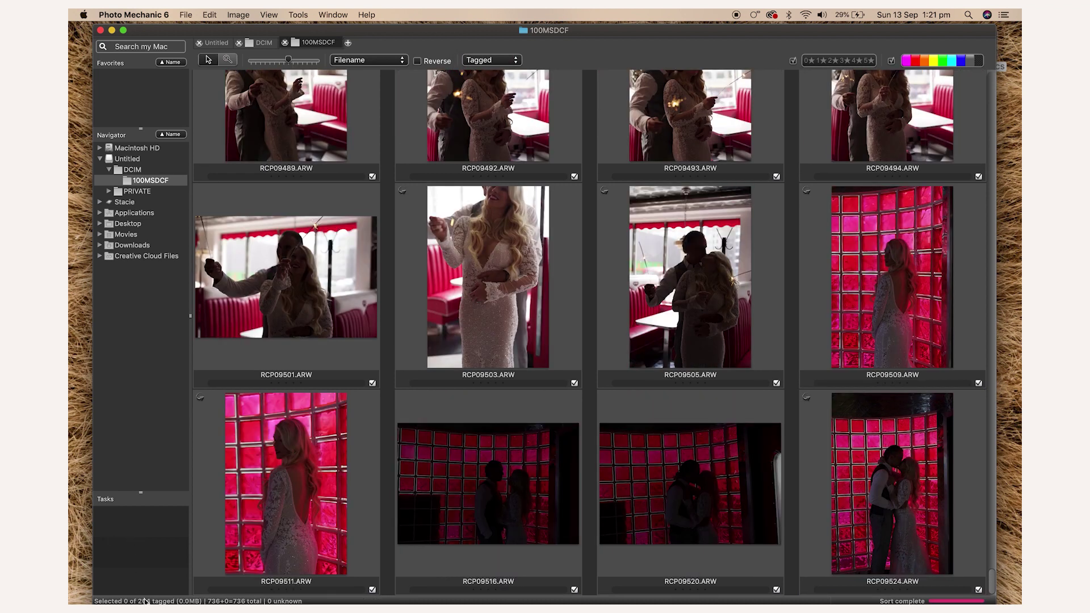
- Look over the tagged keepers across the whole contact sheet, from the last photos back to the first
mouse_move(469, 341)
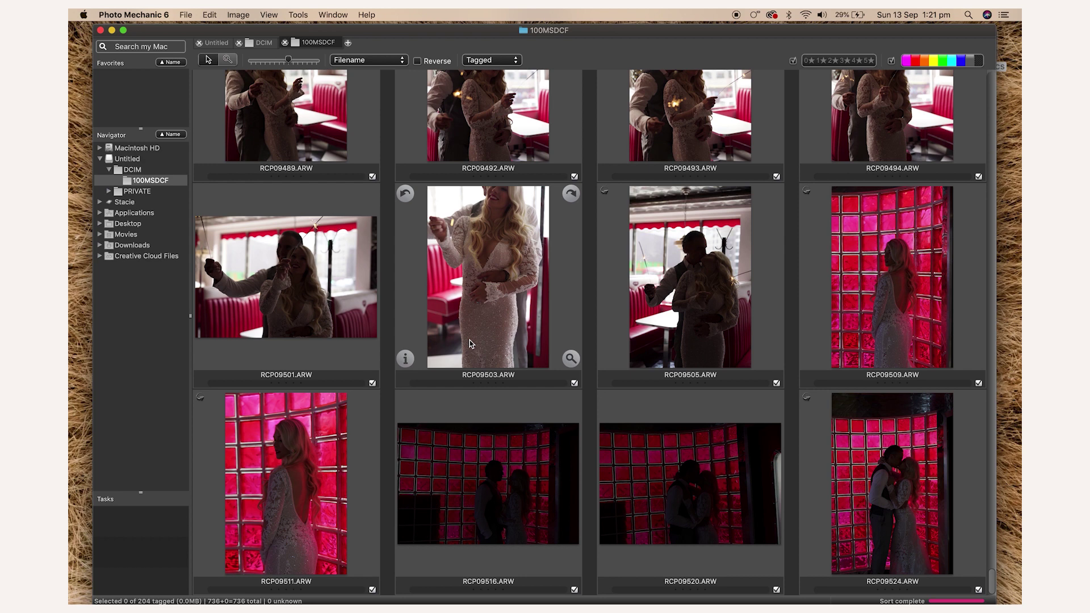
scroll(723, 280, up, 20)
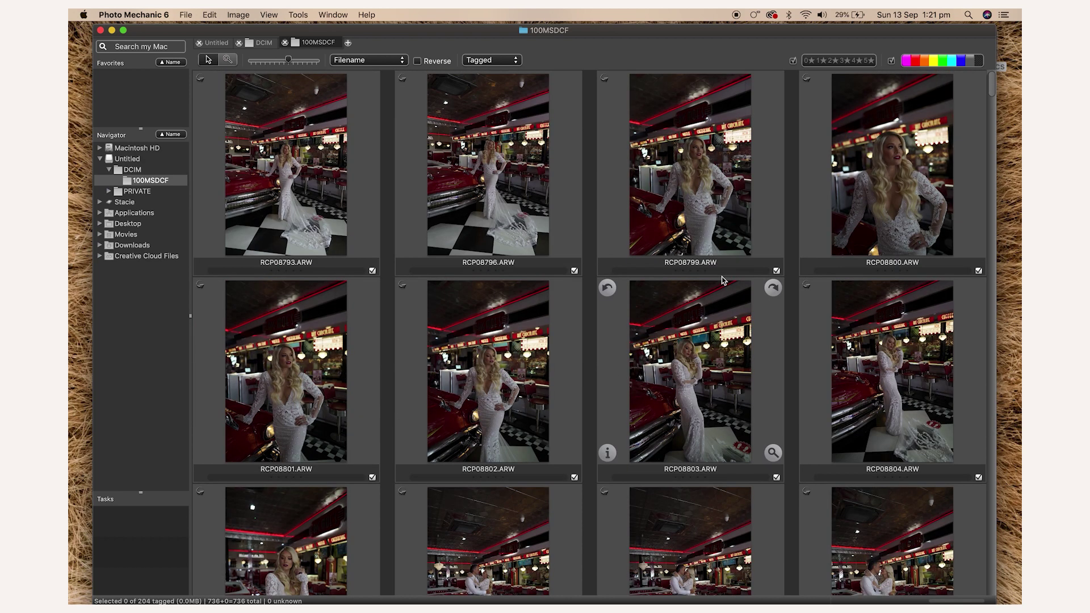
scroll(723, 280, down, 20)
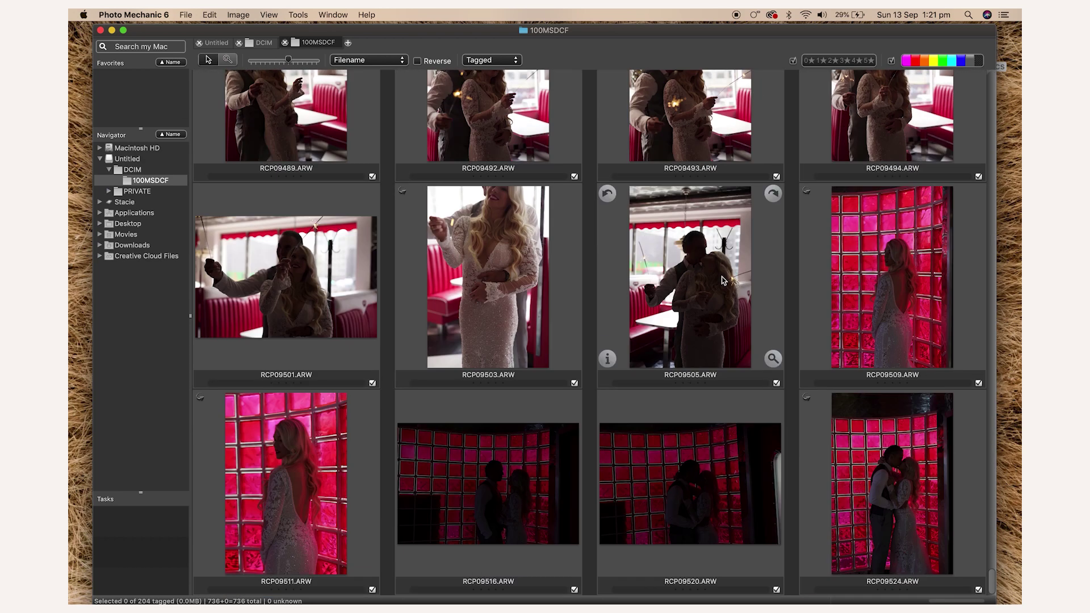
scroll(723, 280, up, 20)
click(738, 37)
click(721, 38)
mouse_move(713, 35)
mouse_down()
mouse_move(689, 35)
mouse_move(708, 23)
mouse_move(722, 33)
mouse_up()
scroll(707, 338, down, 20)
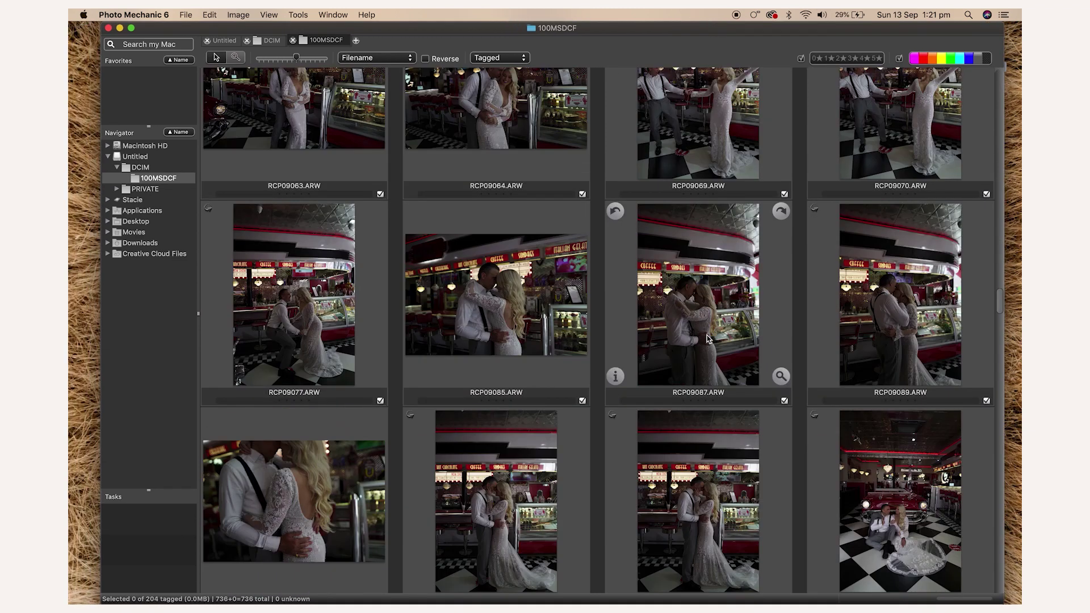
scroll(707, 339, up, 10)
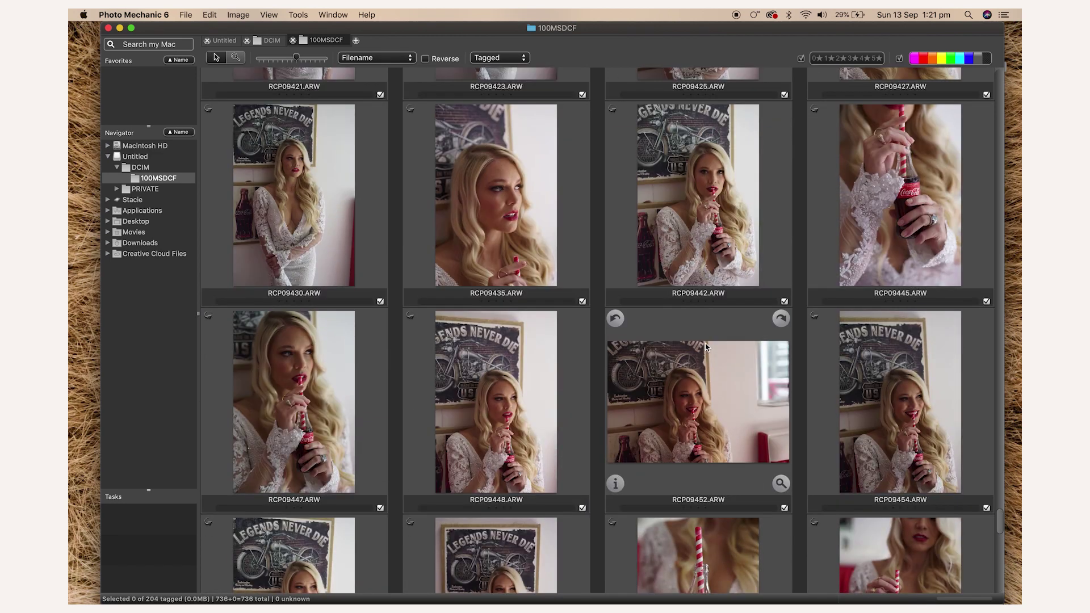
scroll(706, 347, up, 10)
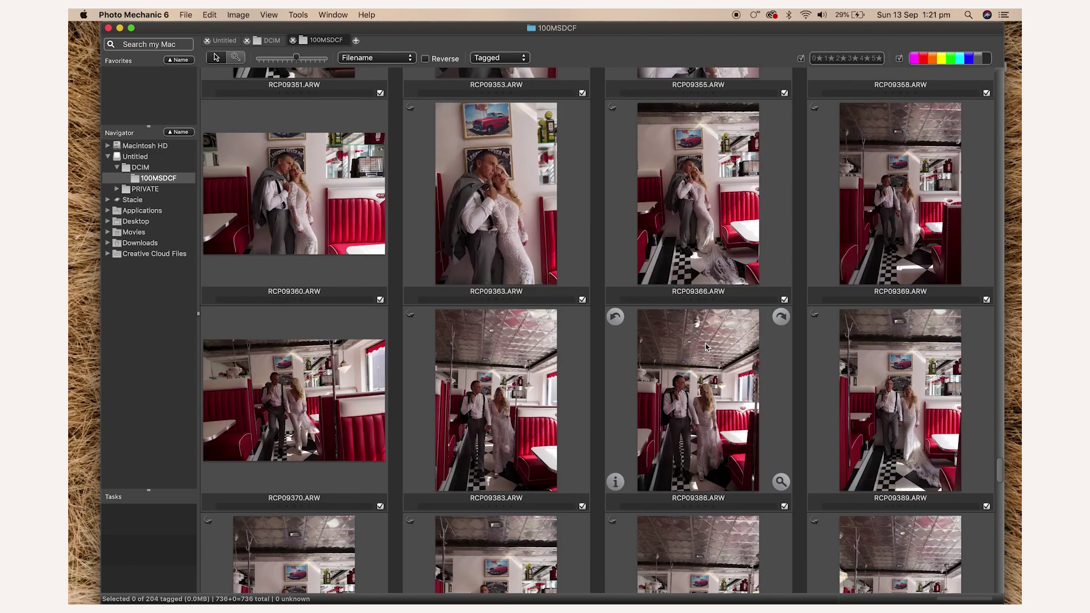
scroll(706, 347, up, 10)
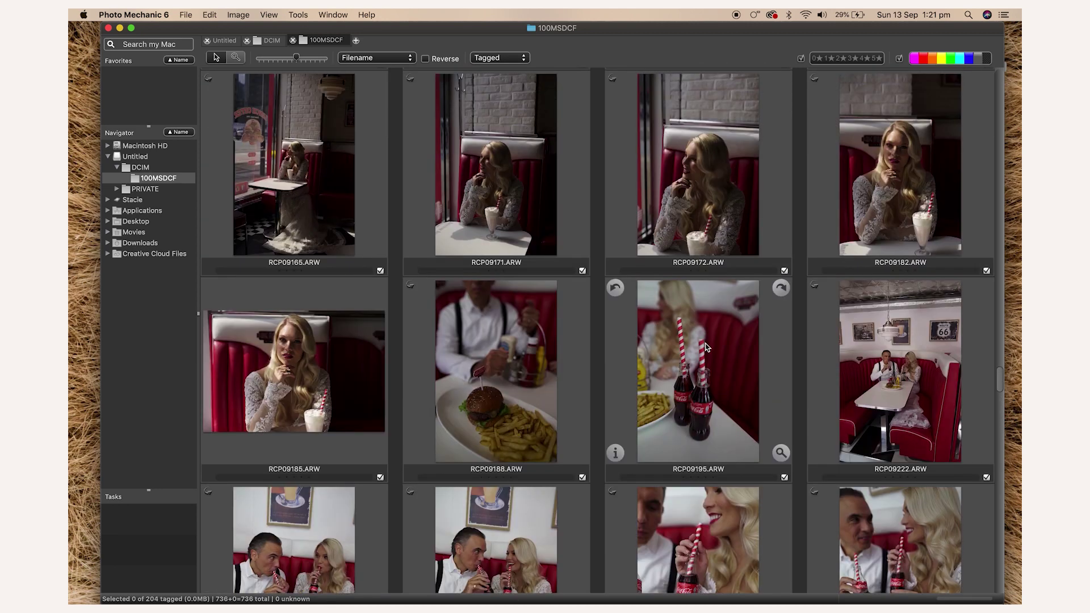
scroll(706, 347, up, 5)
scroll(706, 347, up, 10)
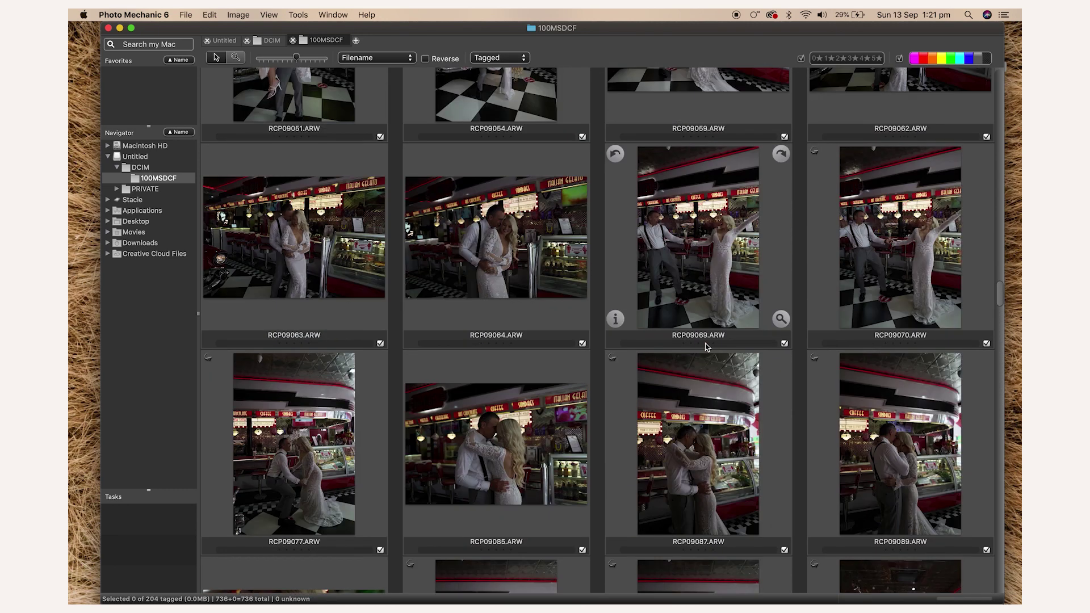
scroll(706, 347, up, 10)
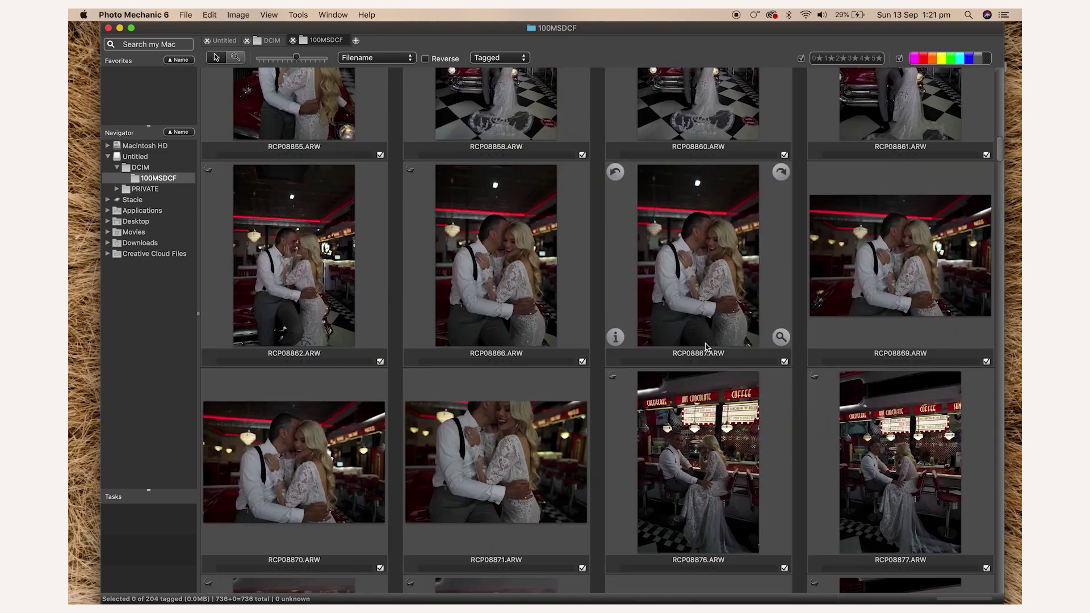
- Open the external drive from the desktop in Finder and create a folder named with the couple's first names plus "Diner shoot"
drag(806, 29, 690, 28)
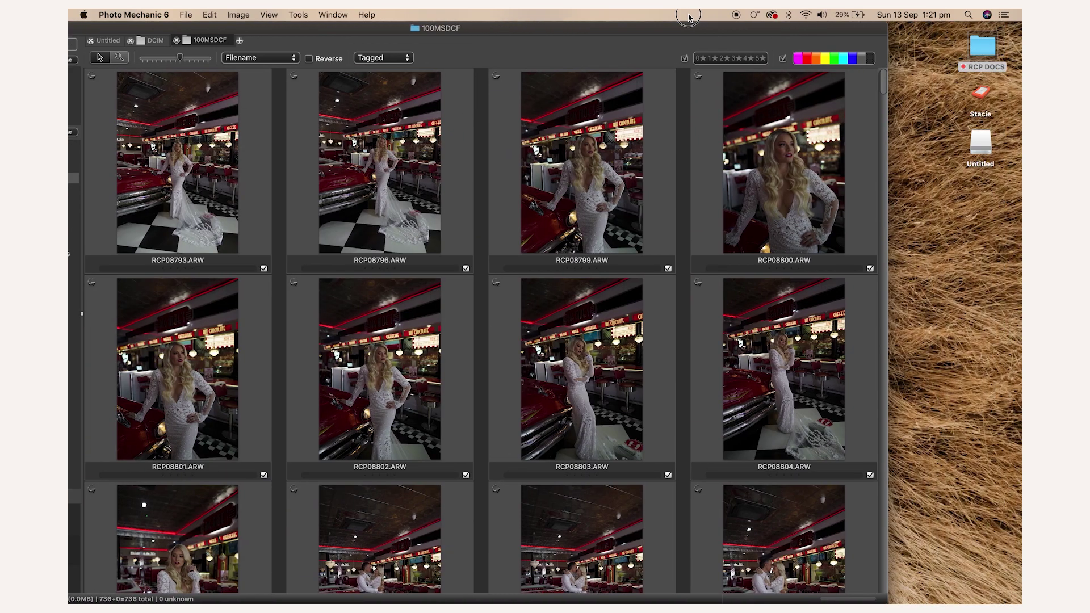
double_click(980, 99)
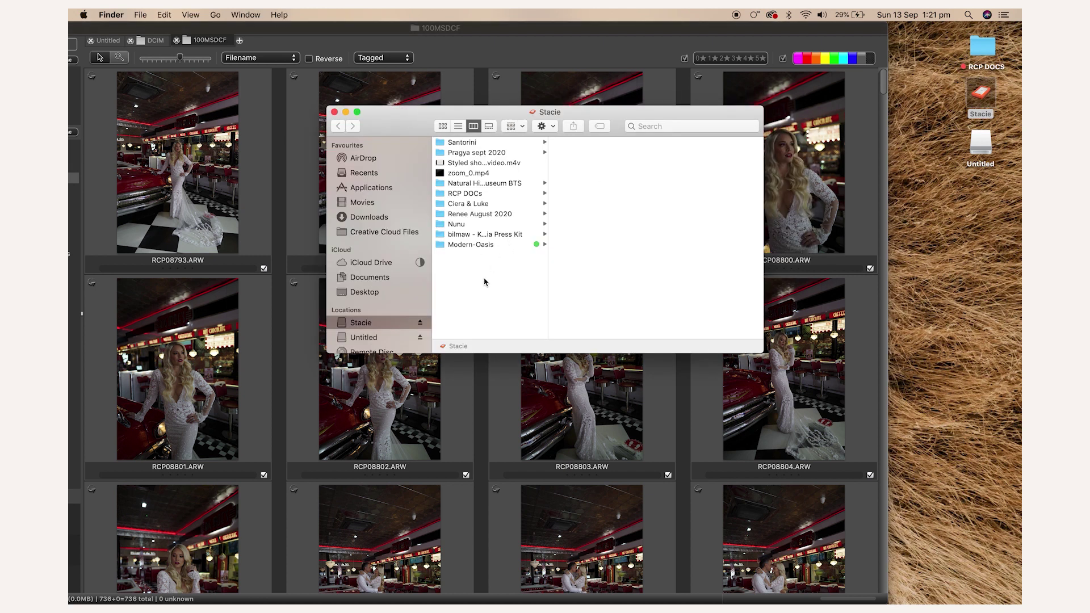
right_click(485, 282)
click(502, 287)
text(sA)
text(am)
text( & mi)
text(ch Diner shoot)
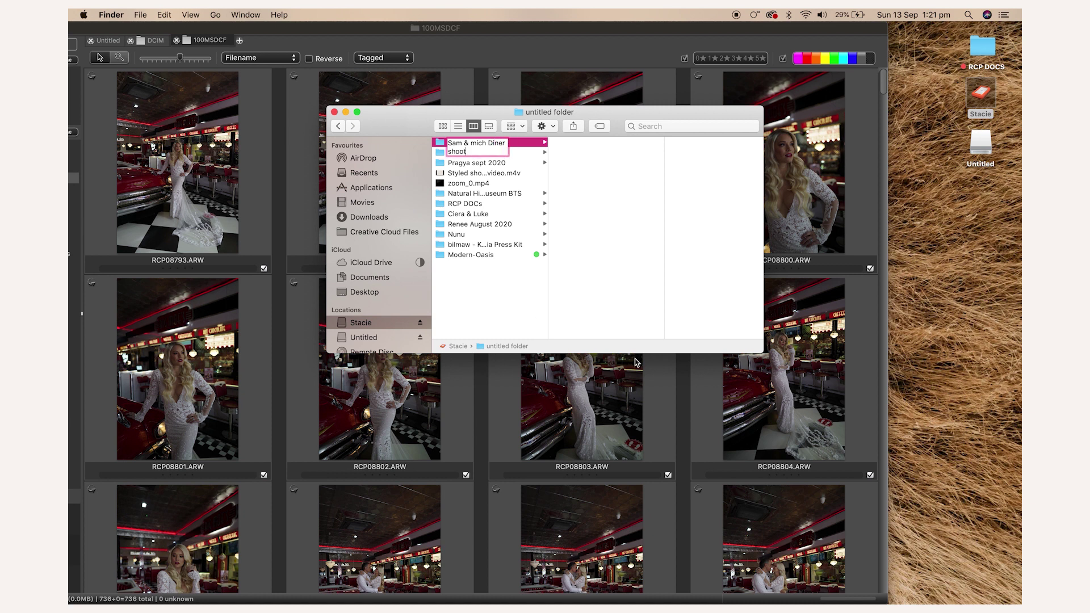
key(Return)
- Create a subfolder named RAWS inside the diner shoot folder and switch back to Photo Mechanic
right_click(631, 215)
click(632, 223)
text(RAWS)
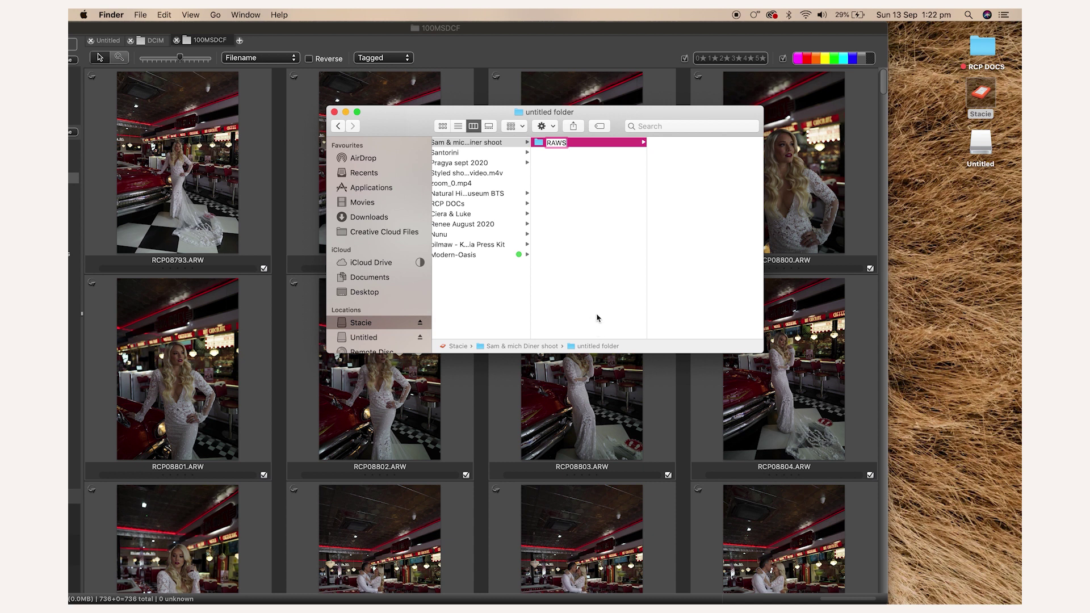
click(598, 267)
click(598, 171)
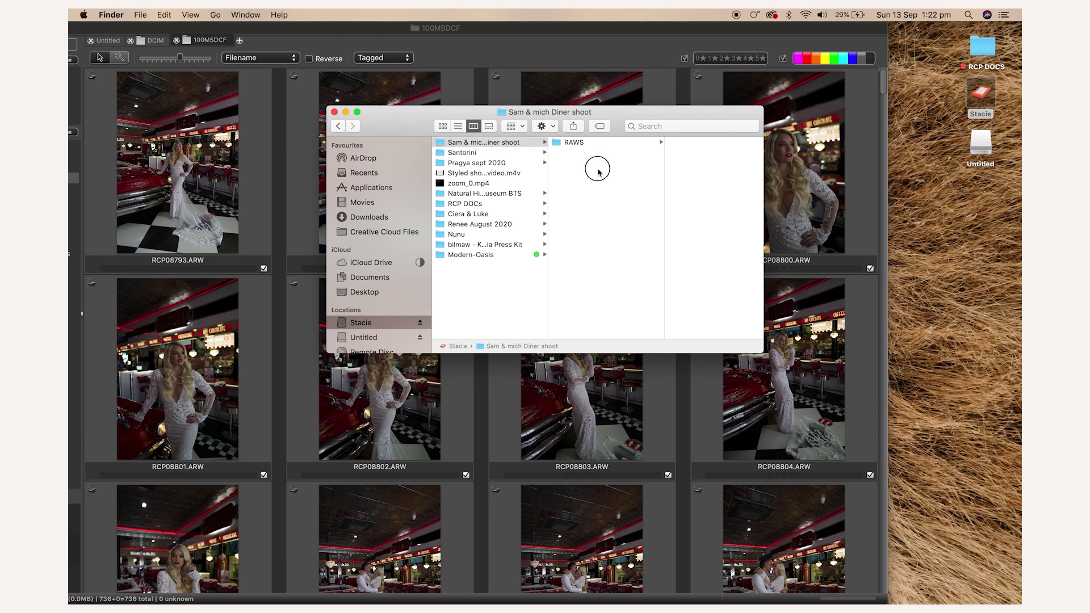
click(598, 172)
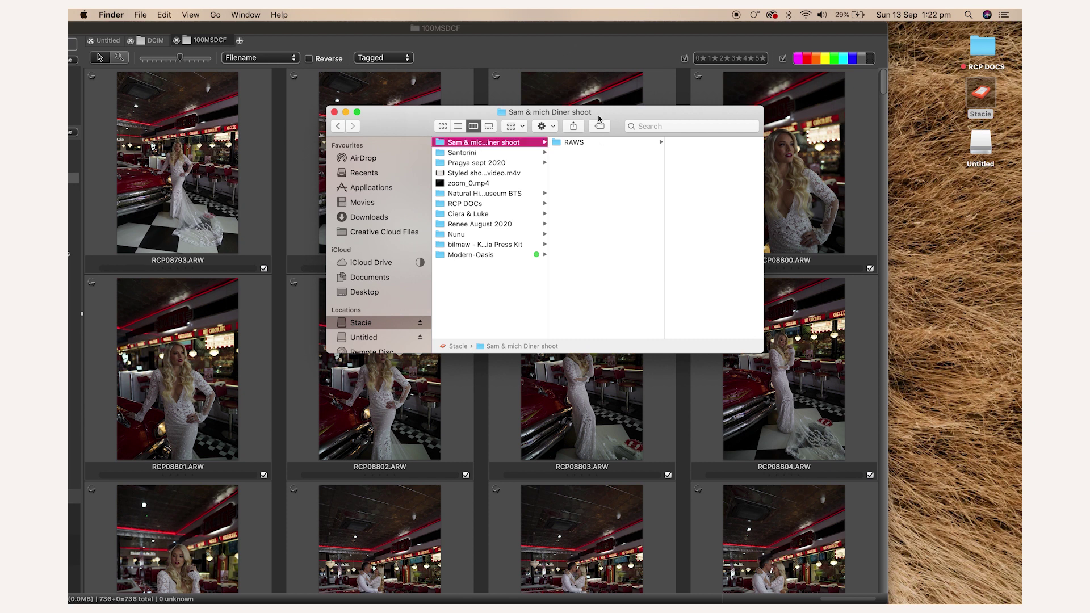
click(572, 145)
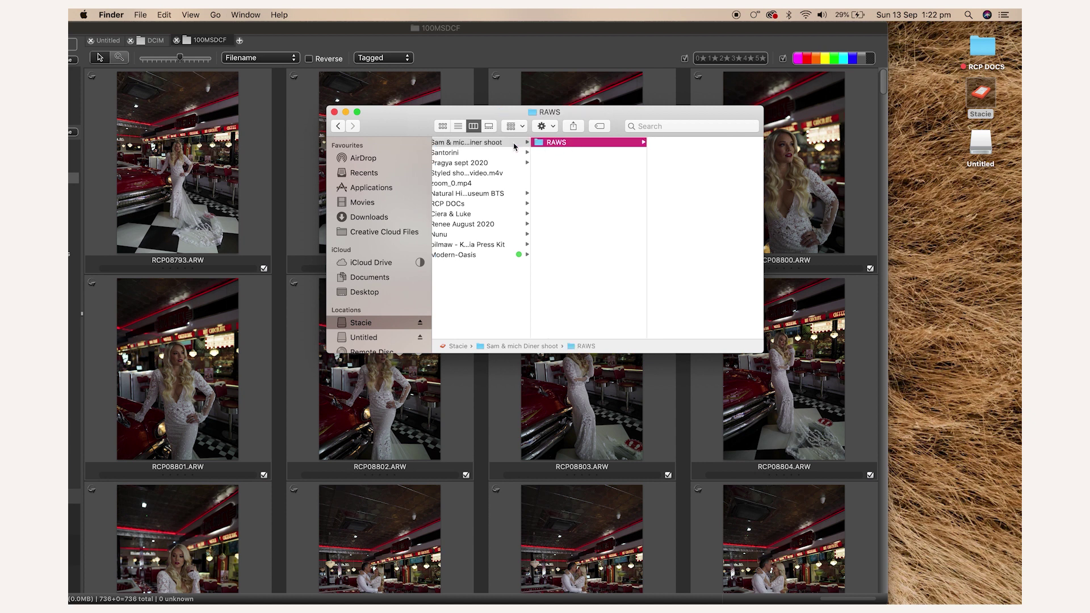
click(576, 35)
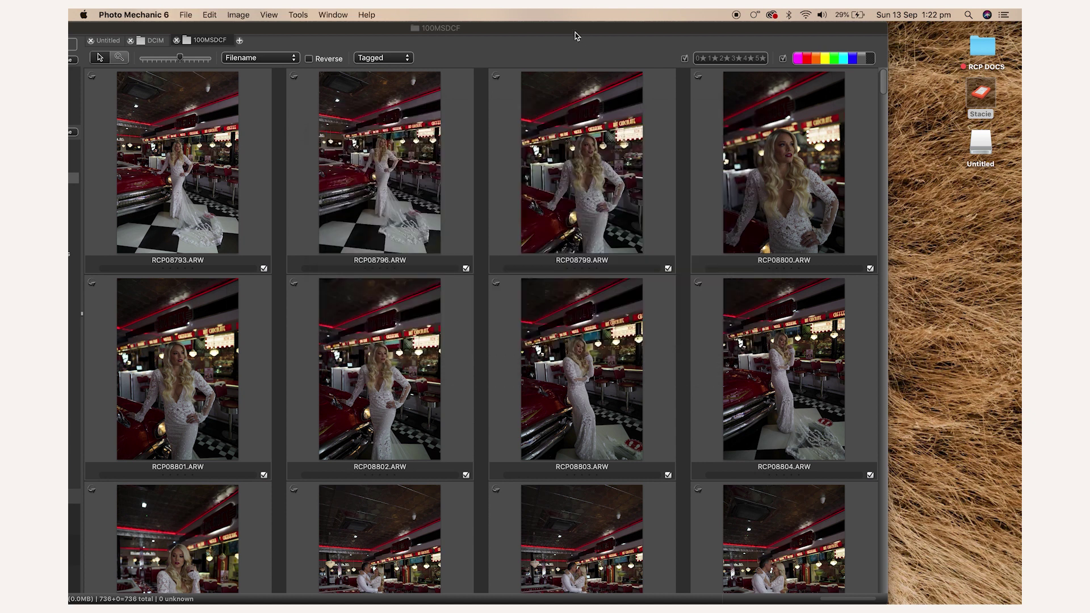
- Select all the tagged photos in the contact sheet and copy them into the RAWS folder in Finder
click(549, 181)
key(super+a)
drag(625, 28, 413, 112)
drag(703, 112, 924, 113)
drag(351, 285, 913, 206)
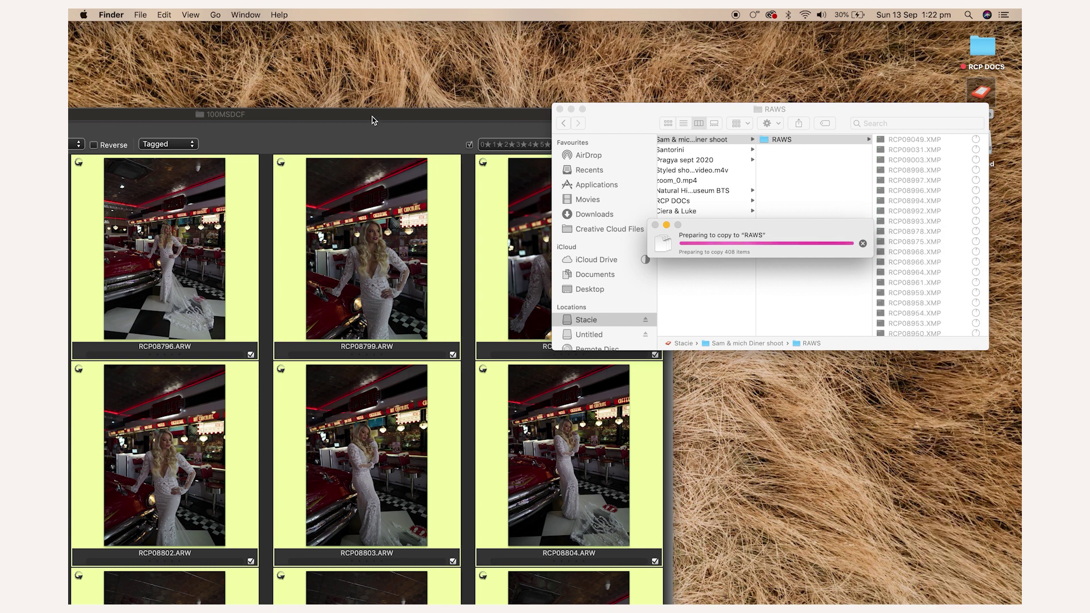
double_click(339, 119)
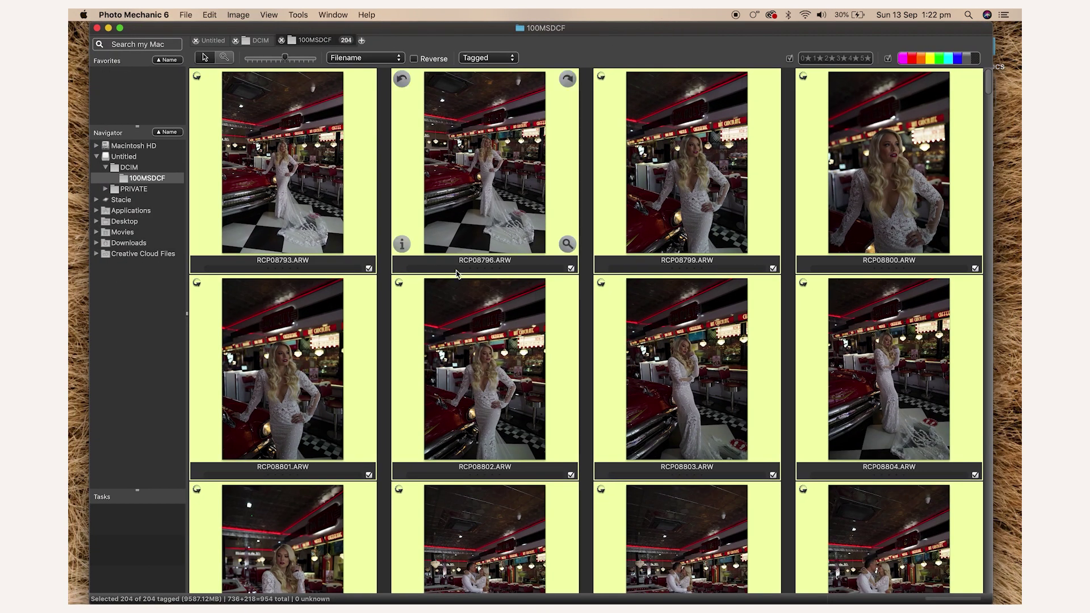
click(246, 12)
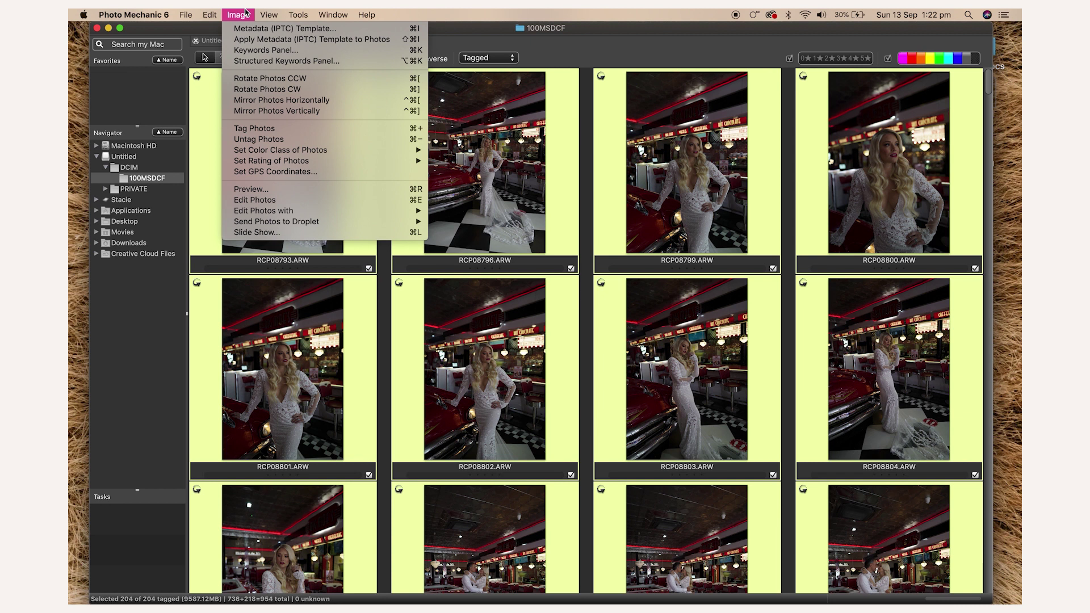
mouse_move(269, 15)
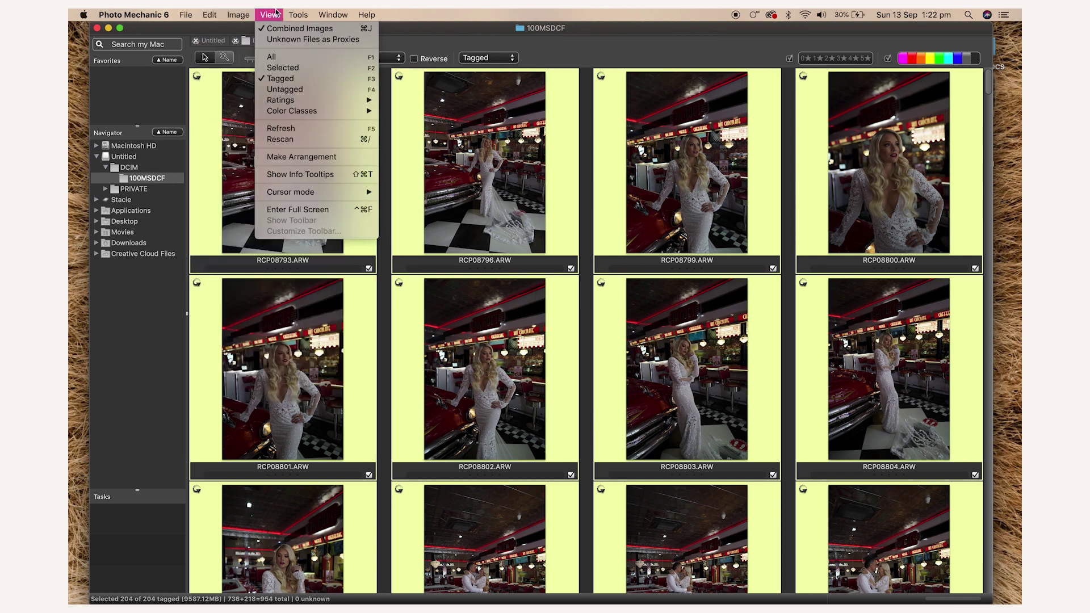
click(102, 401)
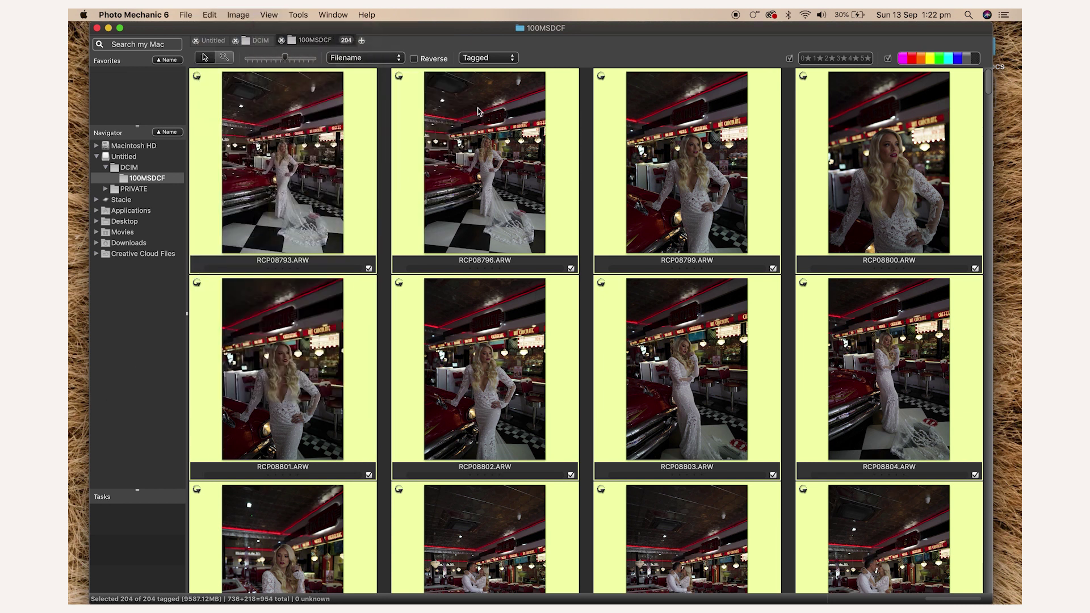
- Move the contact sheet window down the desktop to check the Finder copy progress
drag(578, 32, 574, 333)
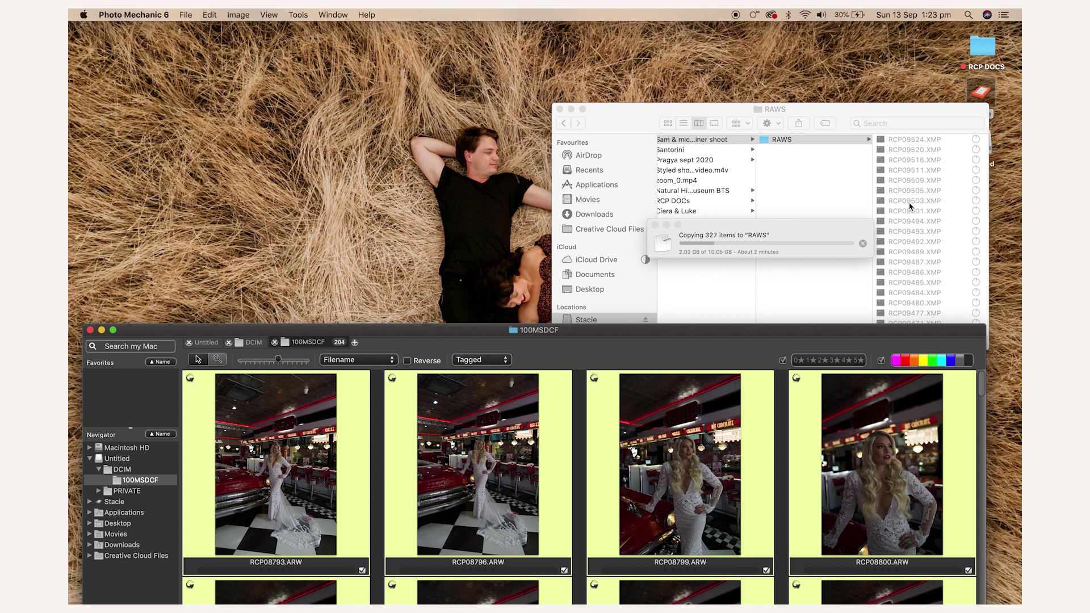
drag(726, 334, 716, 384)
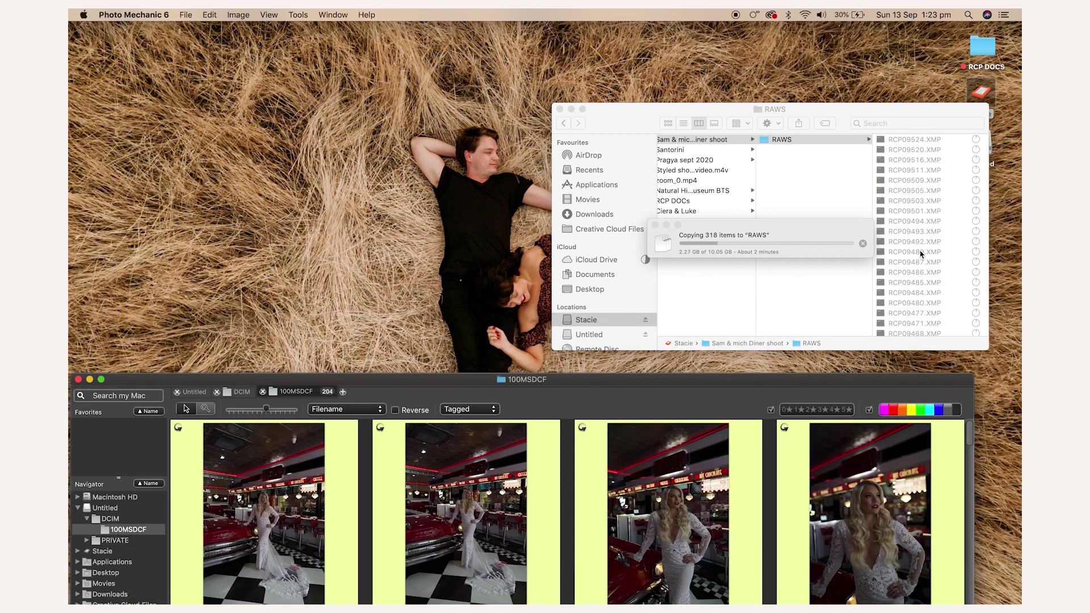
- Switch to Lightroom Classic and create a new catalog, named with the client's first name plus "diner shoot", in the Diner shoot folder on the external drive
mouse_move(280, 582)
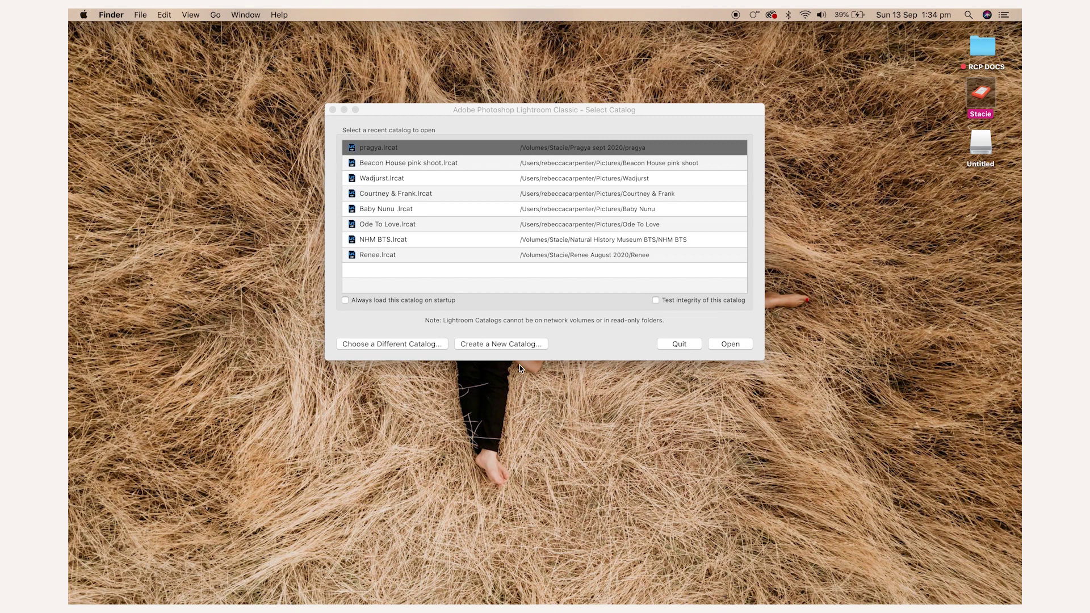
click(577, 346)
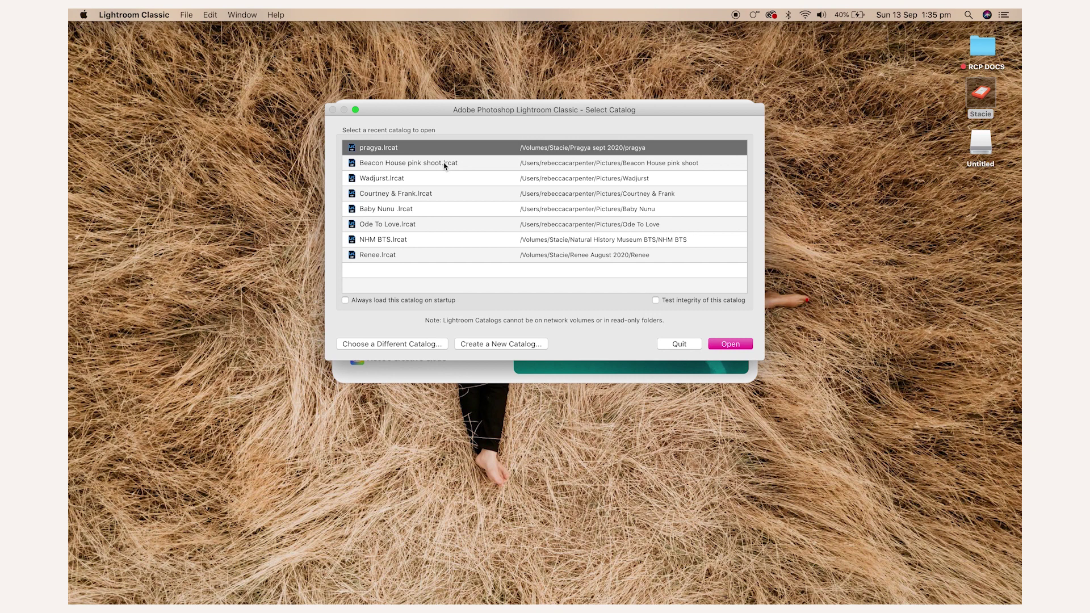
click(486, 344)
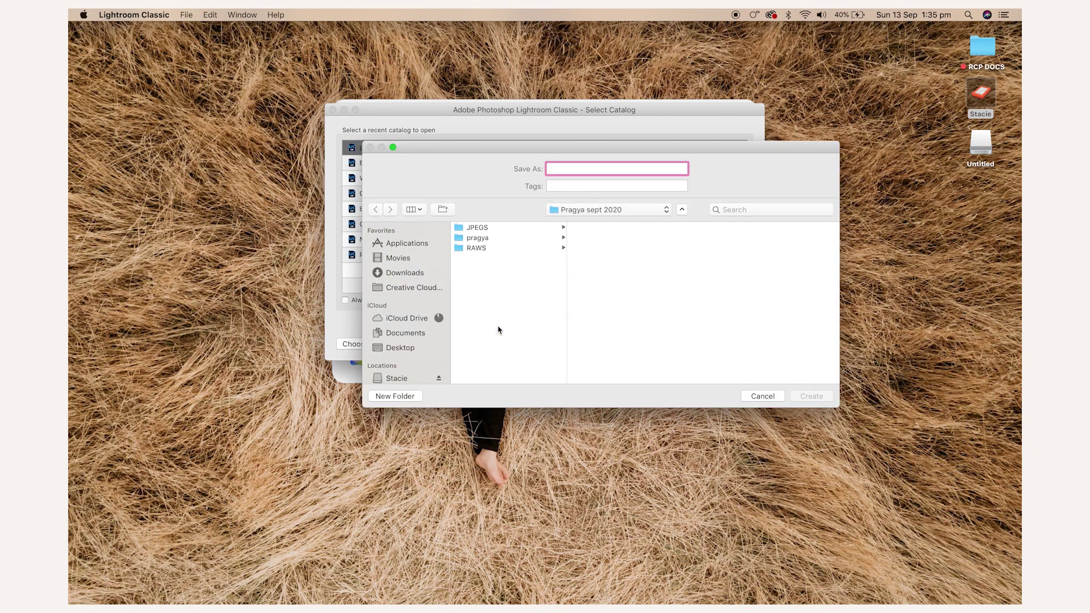
scroll(400, 372, down, 10)
scroll(400, 372, up, 5)
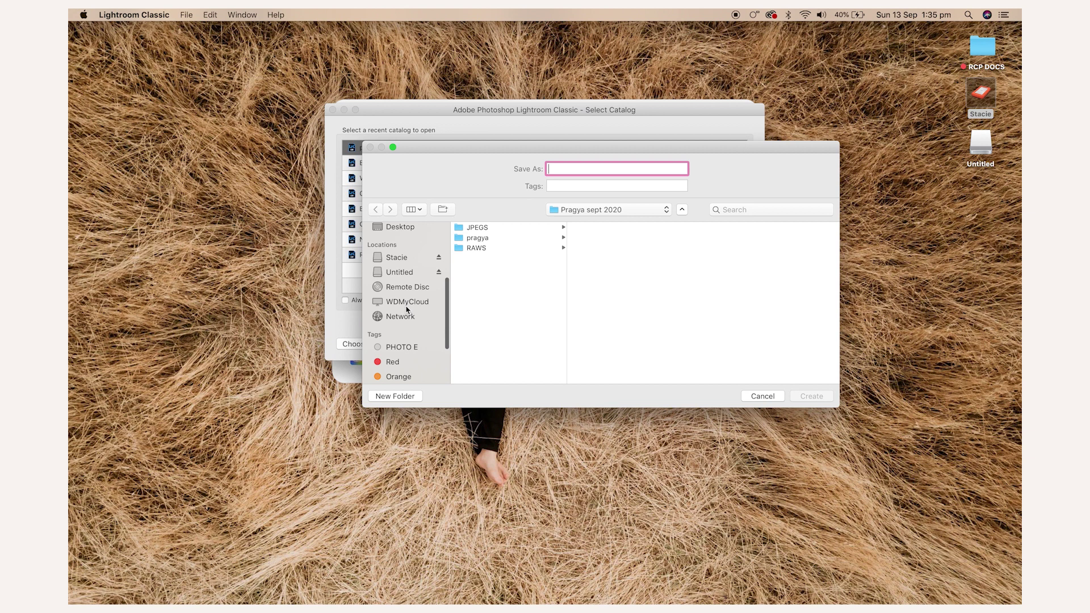
click(398, 260)
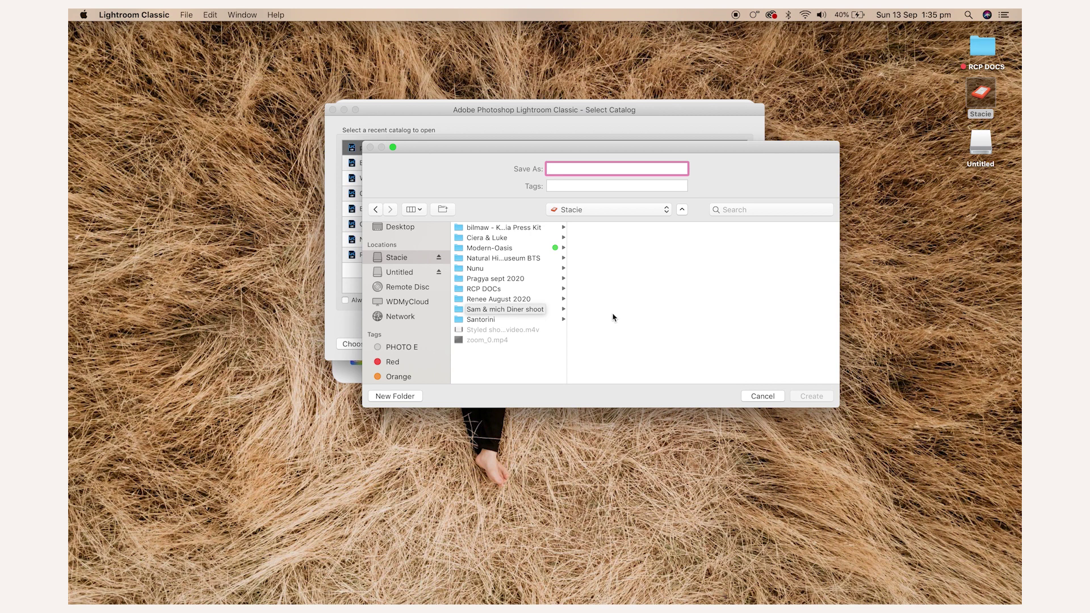
click(525, 311)
click(586, 168)
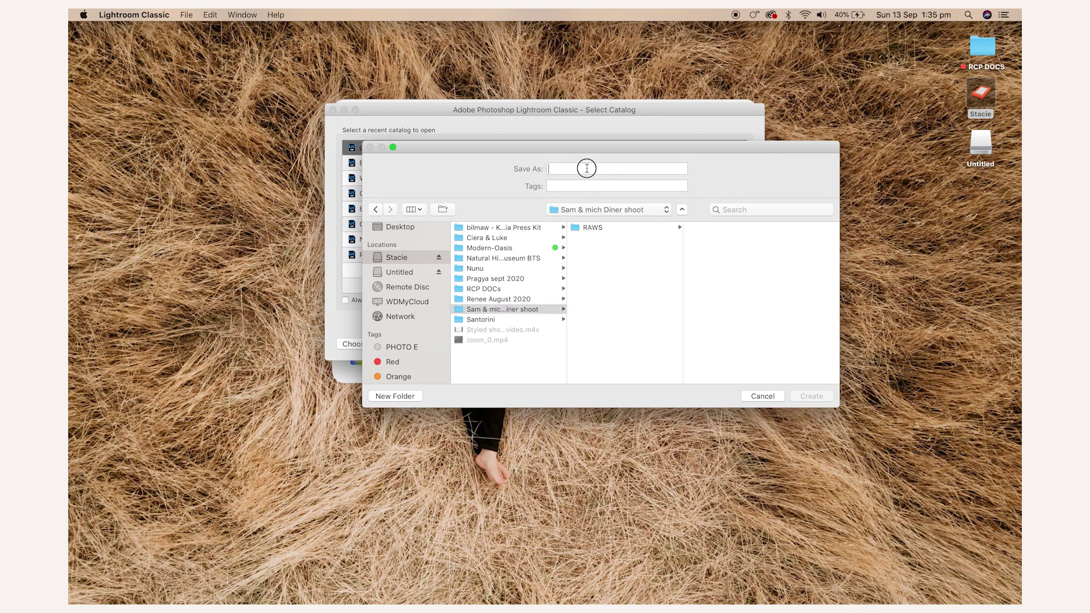
text(Sam diner shoot)
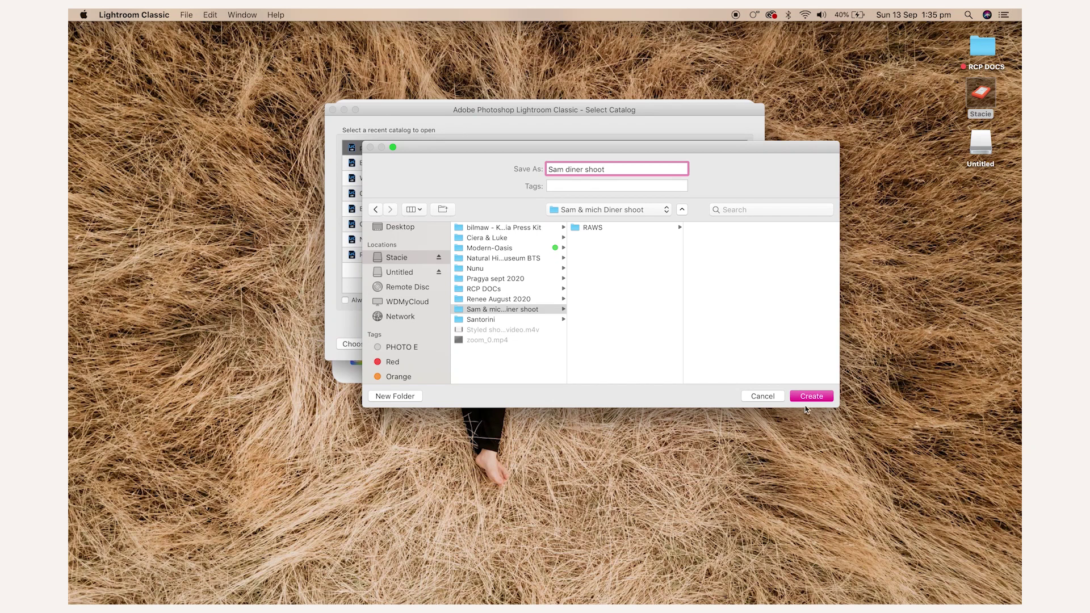
click(806, 401)
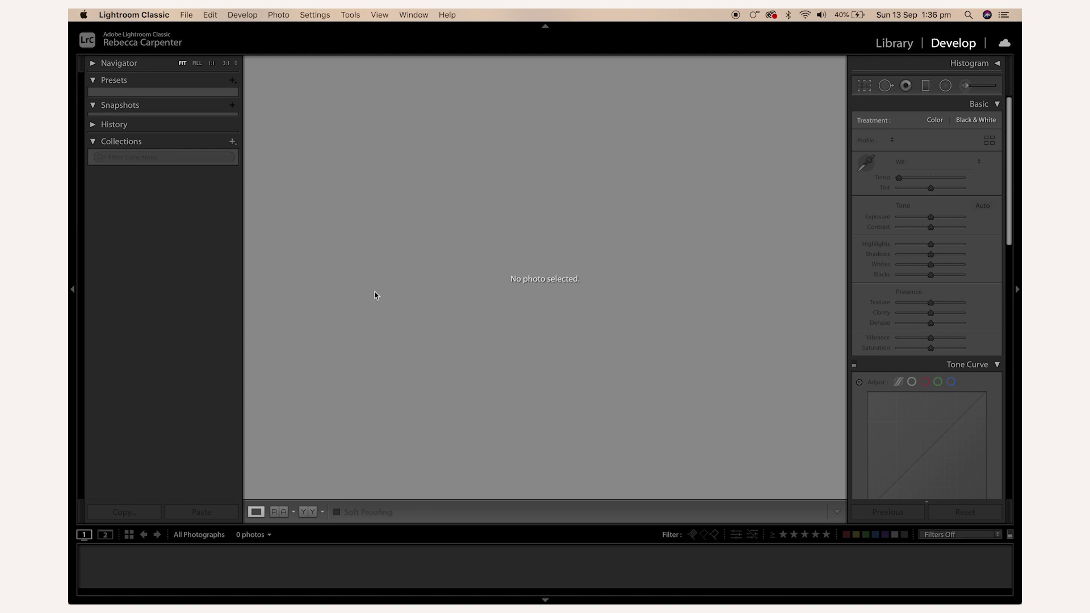
- Start a photo import and choose the RAWS folder inside the external drive's Diner shoot folder as the source
click(188, 14)
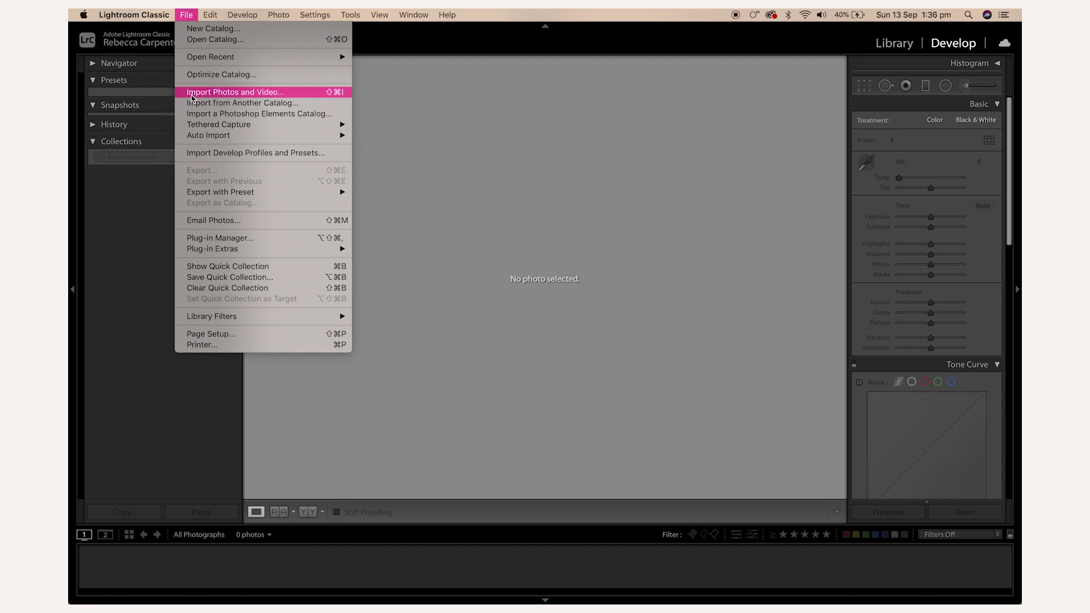
click(192, 95)
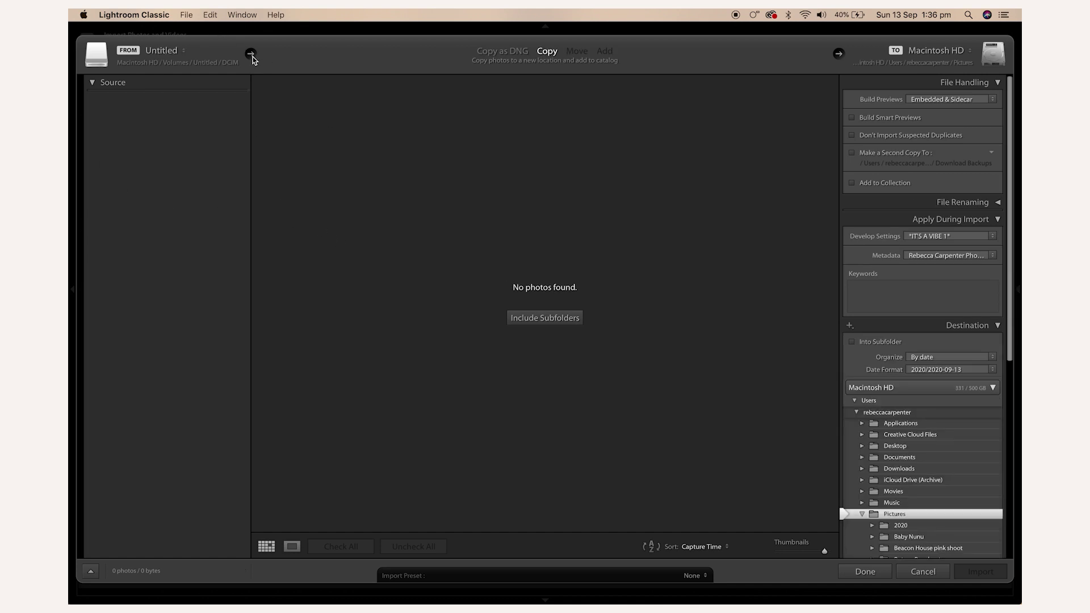
click(178, 55)
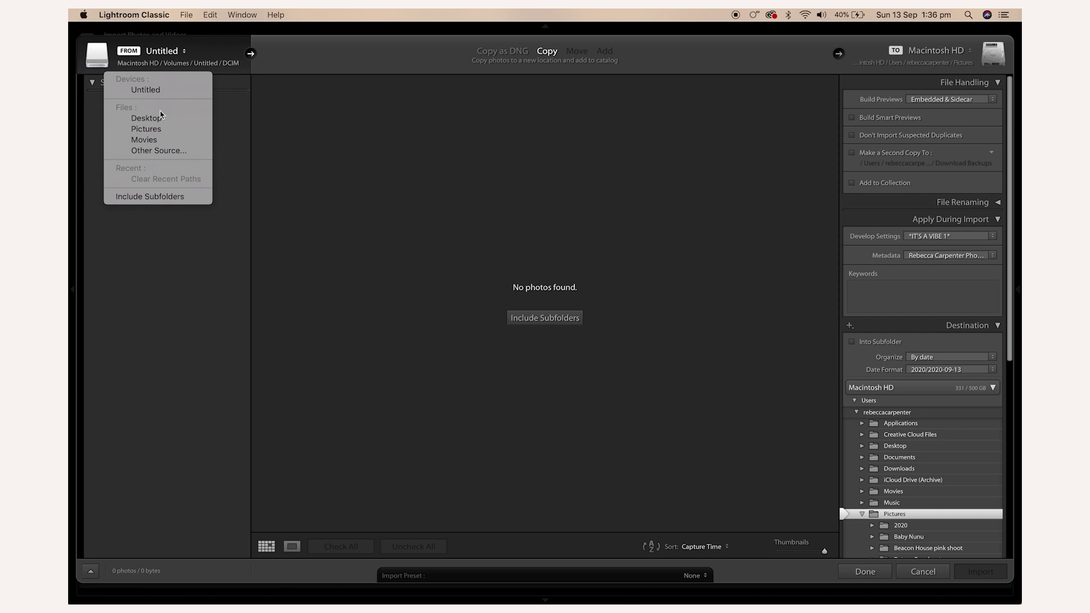
click(154, 150)
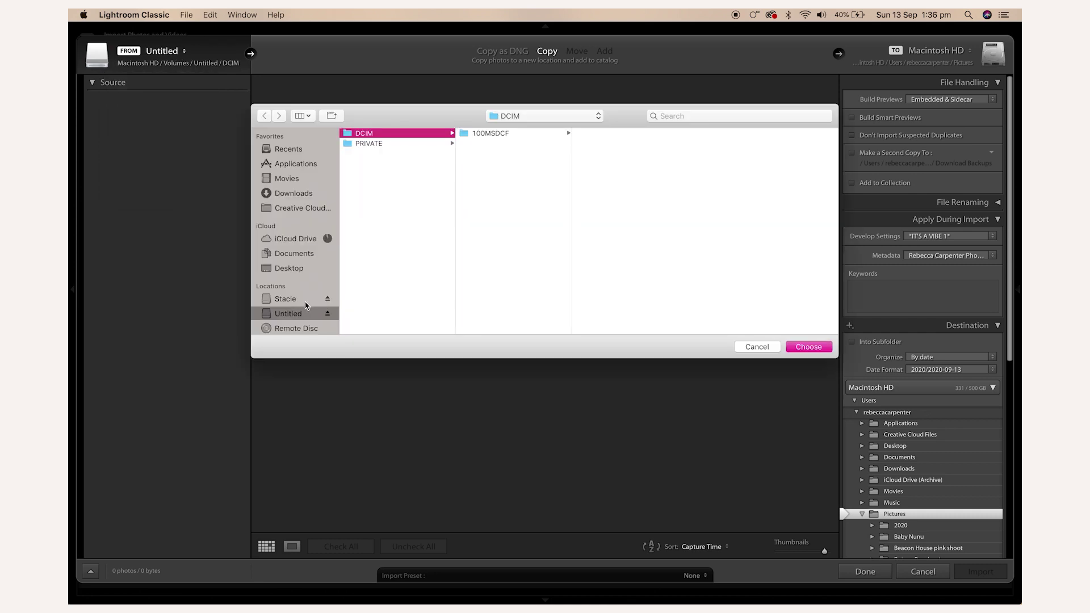
click(303, 301)
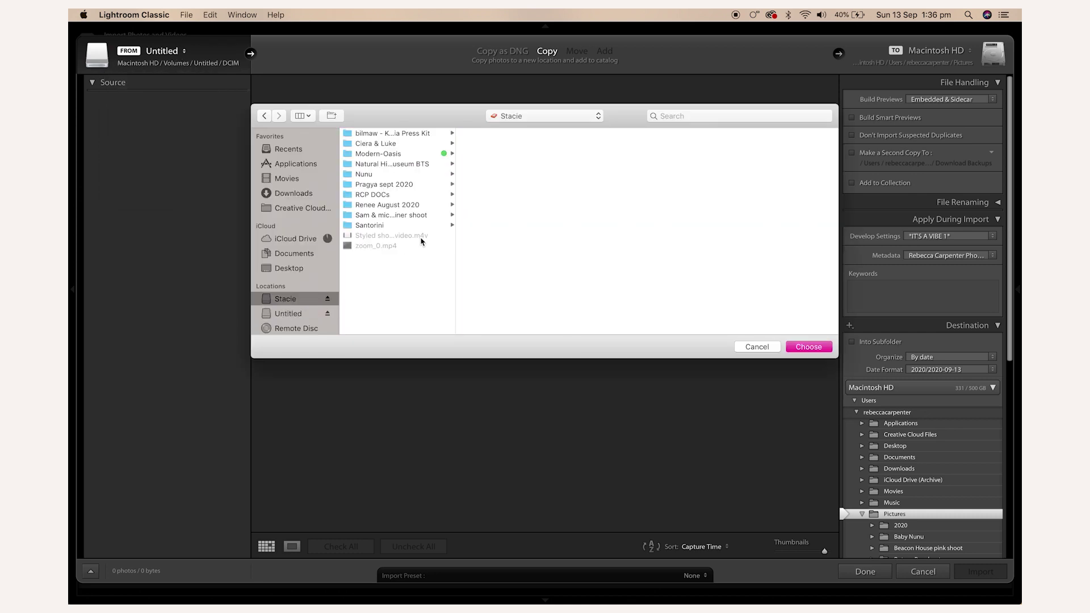
click(385, 215)
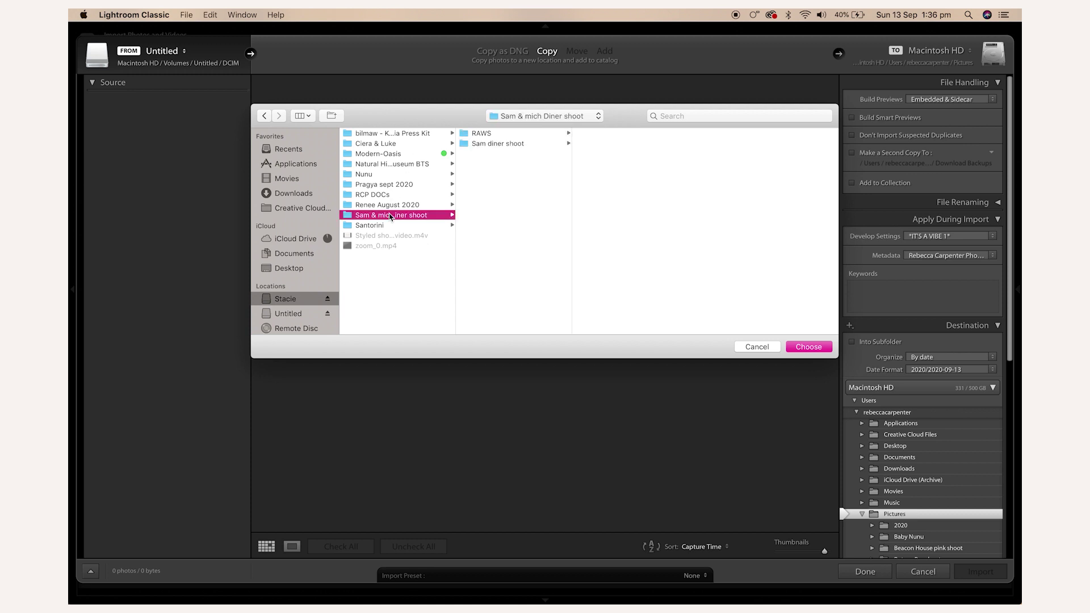
click(482, 135)
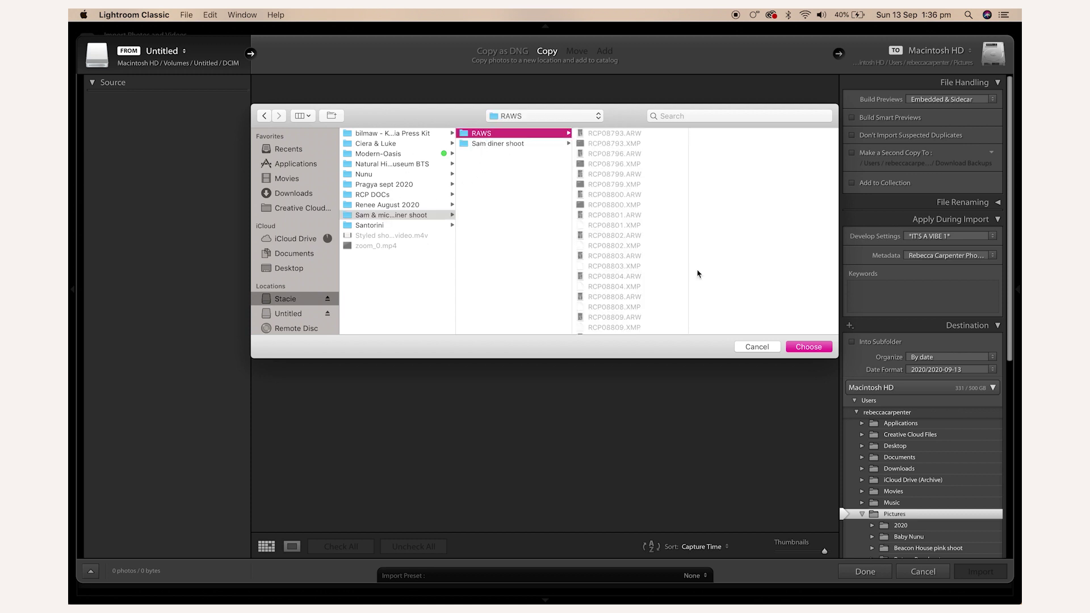
click(811, 347)
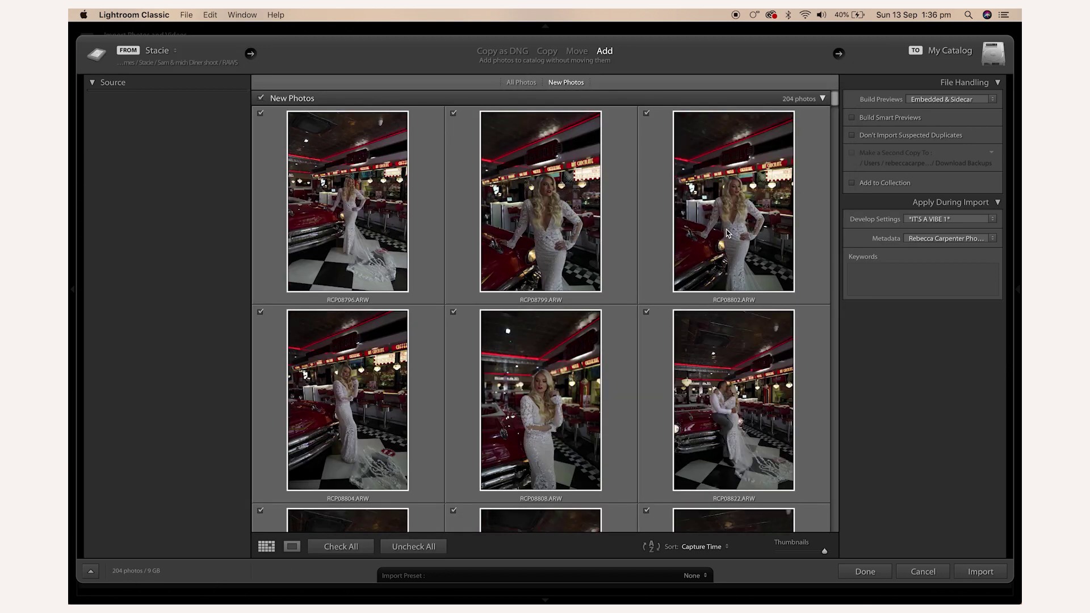
- Apply the Original glazed preset from RC Presets as the import's develop settings and import the photos
scroll(727, 233, down, 5)
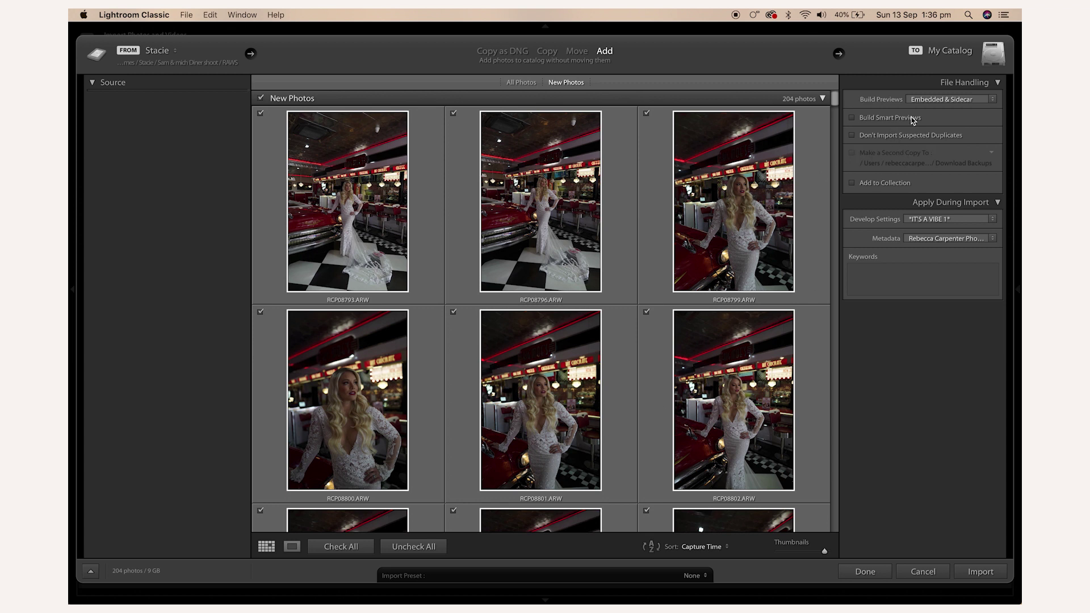
scroll(687, 339, down, 5)
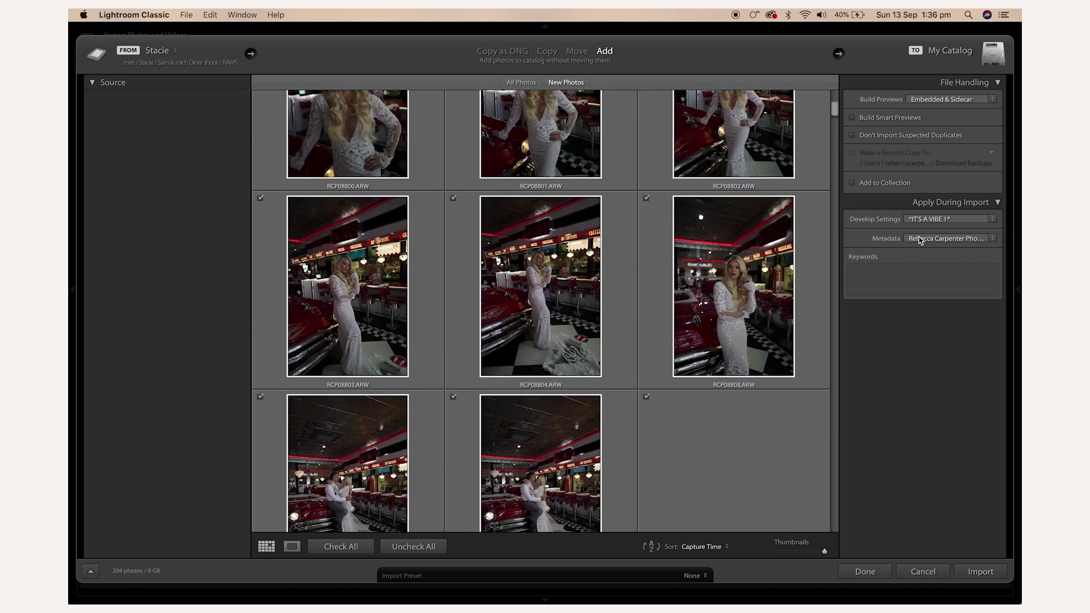
click(923, 219)
mouse_move(930, 275)
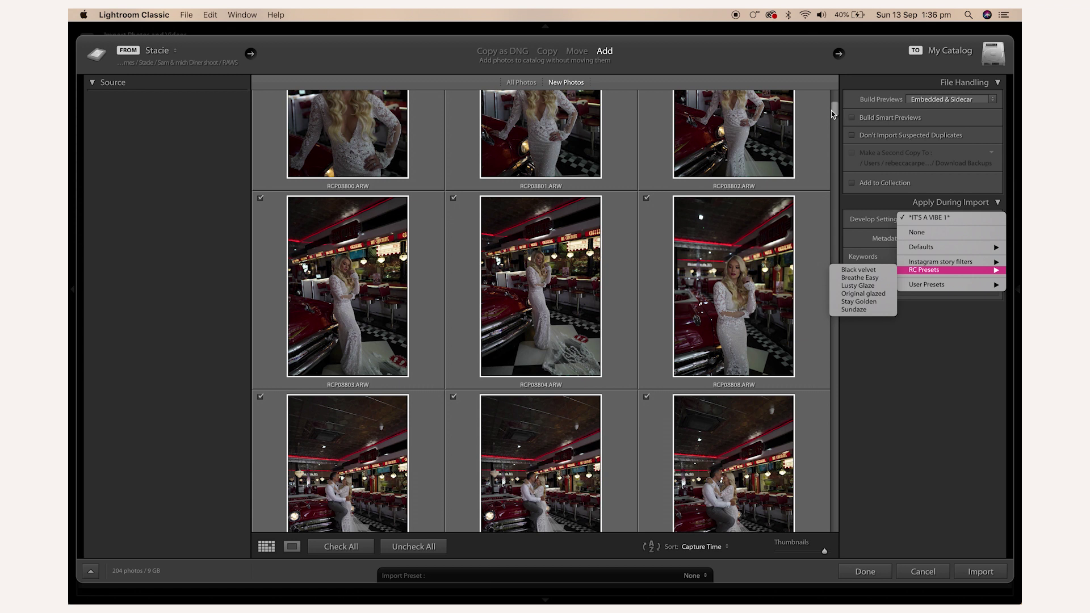
click(862, 294)
scroll(653, 391, up, 6)
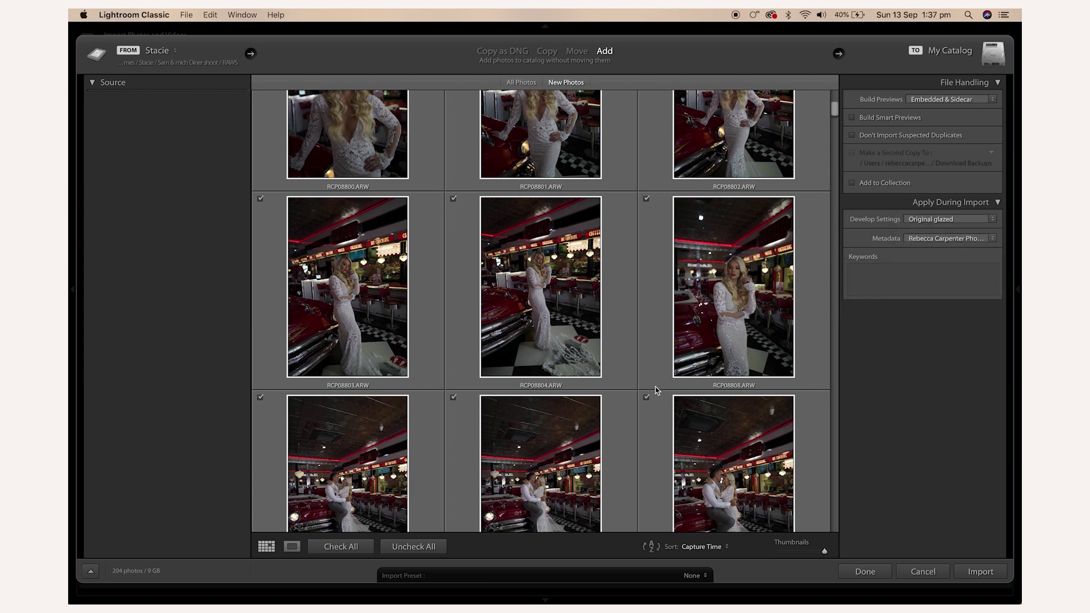
click(975, 572)
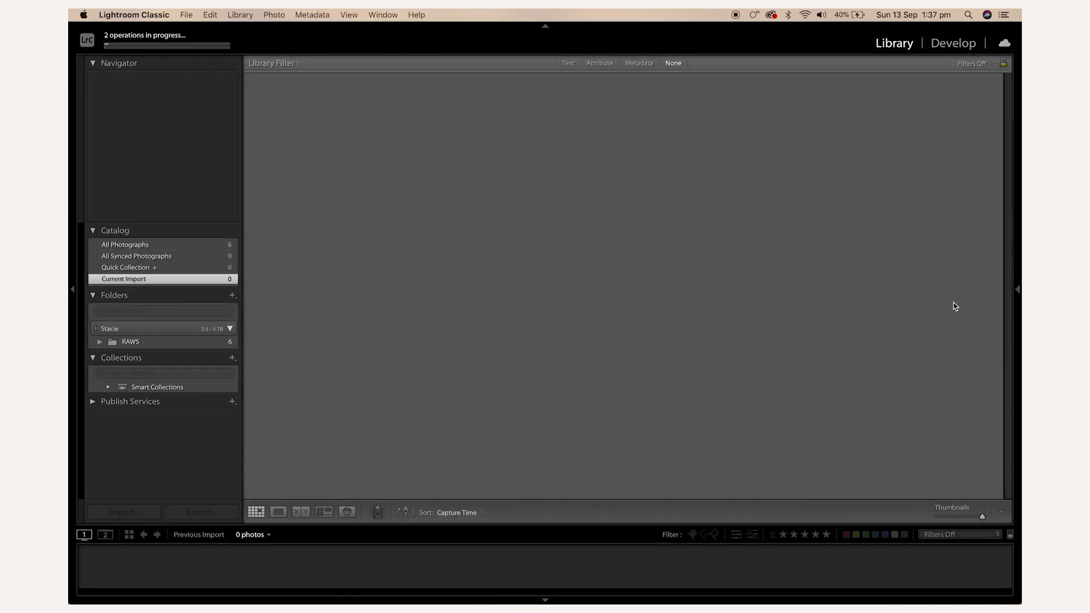
- In Develop, set the first photo's exposure to +0.35, blacks to -21, whites to +21, shadows to +60 and temperature to 5,208
click(953, 43)
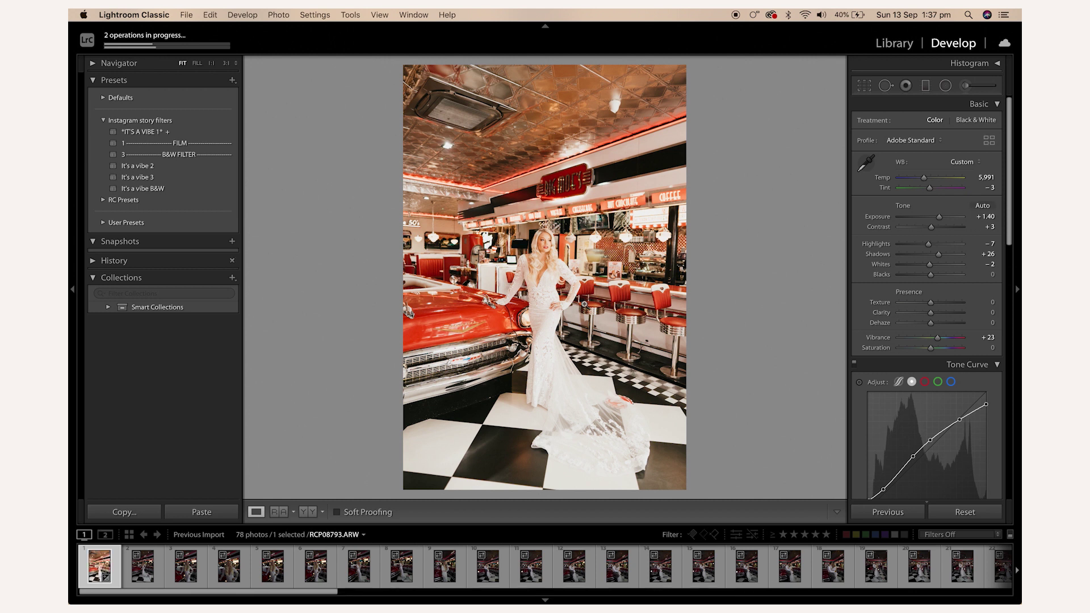
drag(944, 219, 937, 220)
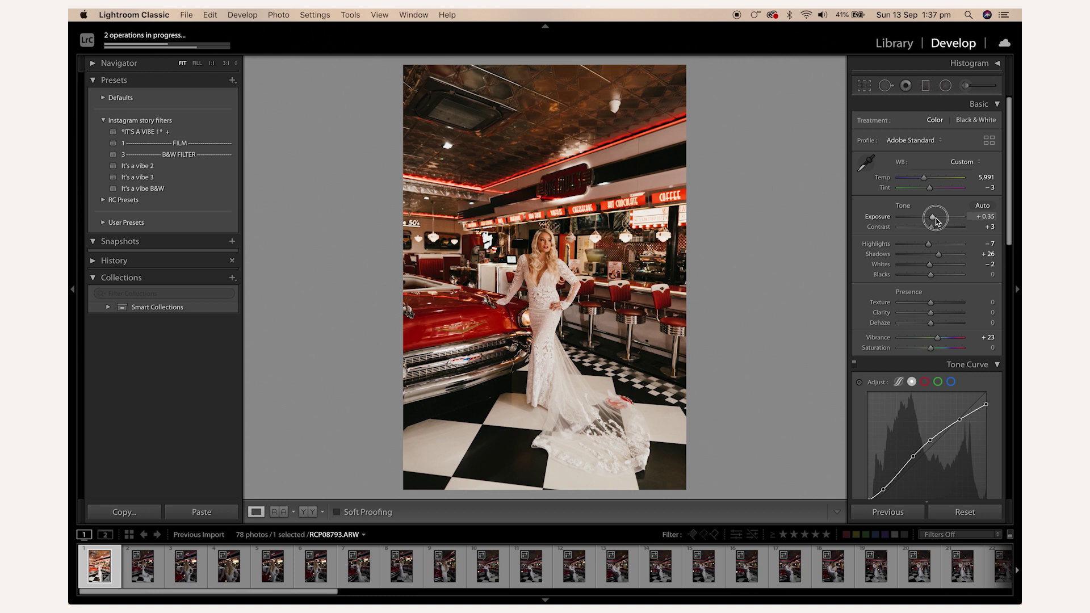
drag(930, 275, 924, 276)
click(938, 265)
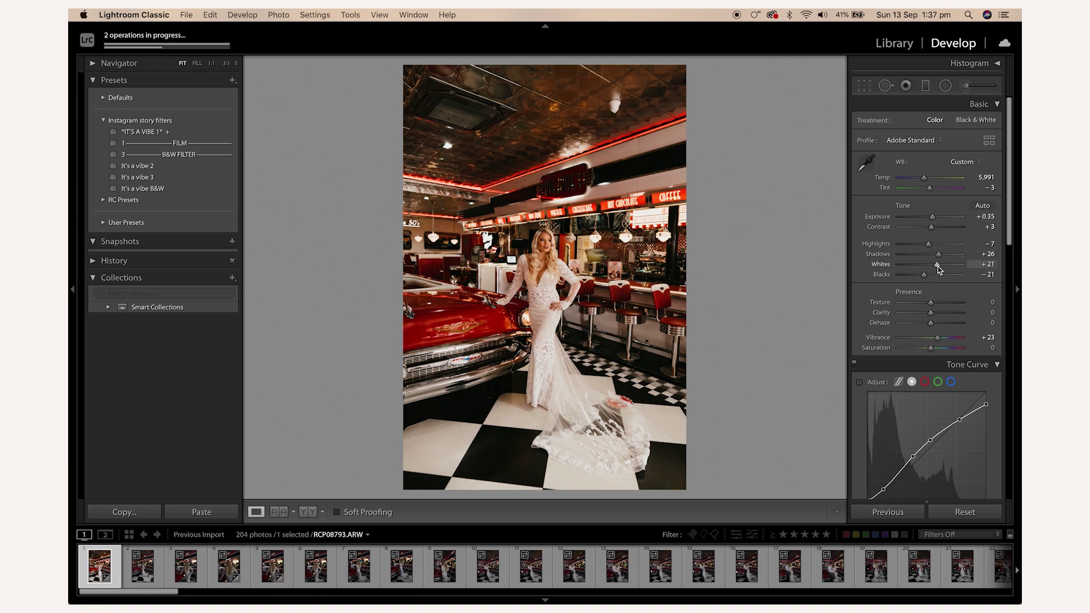
click(948, 255)
drag(949, 255, 950, 254)
drag(922, 180, 920, 179)
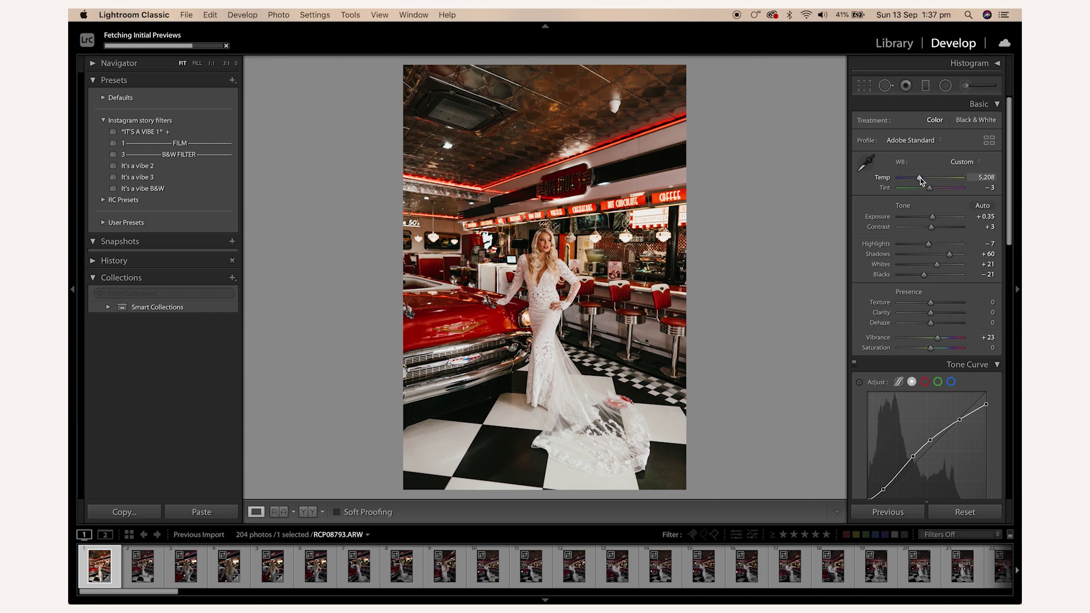
- Set the photo's sharpening amount to 113 and its noise reduction luminance to 52
scroll(925, 318, down, 10)
drag(926, 296, 946, 293)
drag(908, 351, 932, 353)
- Inspect the edited photo up close and view the whole image with the interface lights out
click(546, 277)
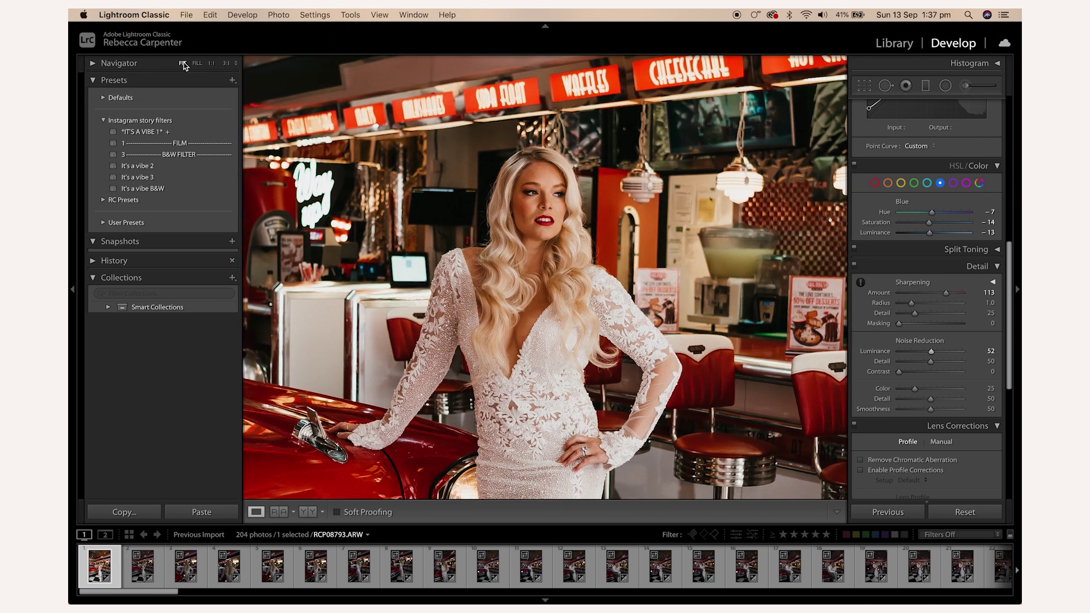
click(183, 63)
key(l)
key(l)
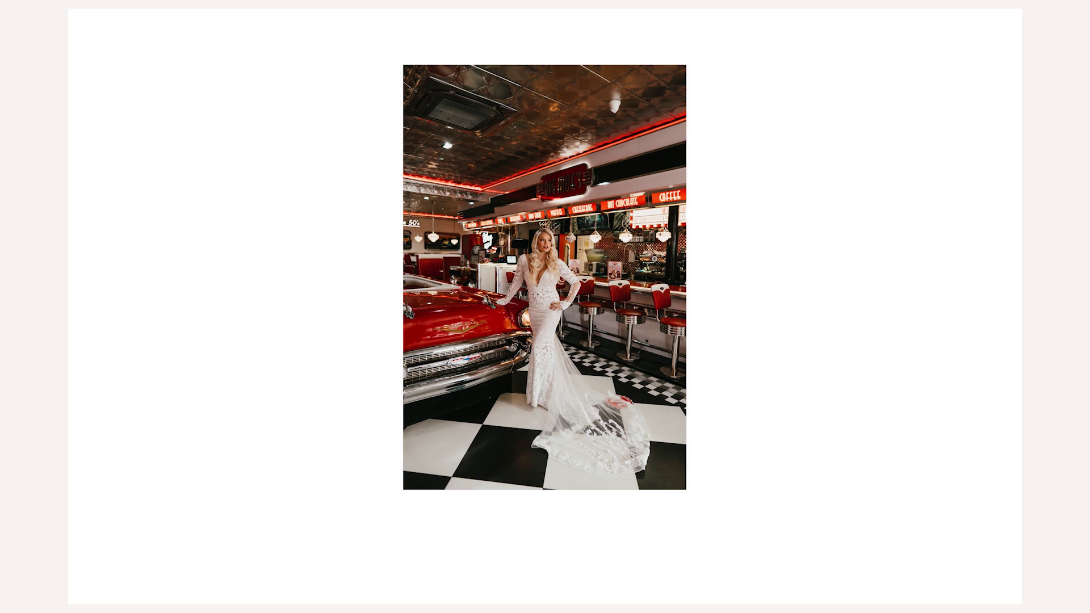
key(l)
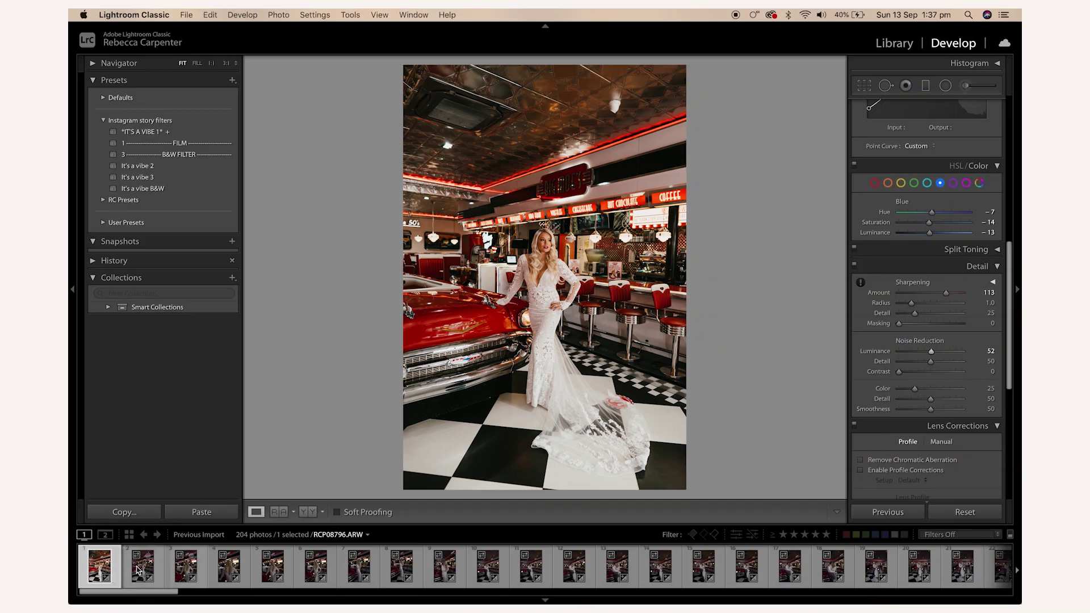
- Synchronize the first photo's develop settings to the next two photos and open the second photo
shift+click(194, 571)
click(891, 512)
click(719, 358)
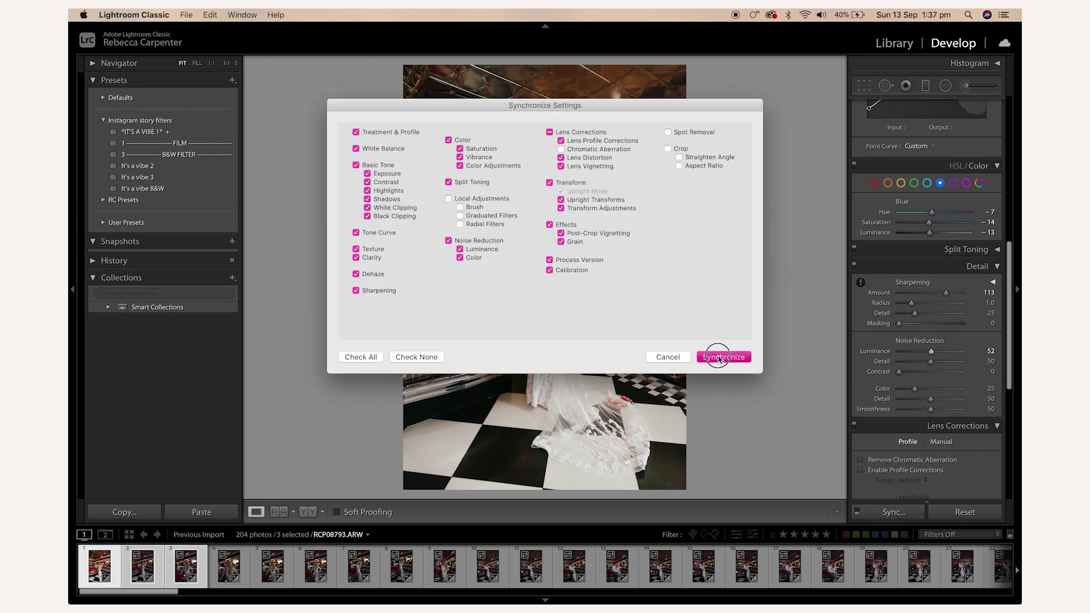
click(137, 565)
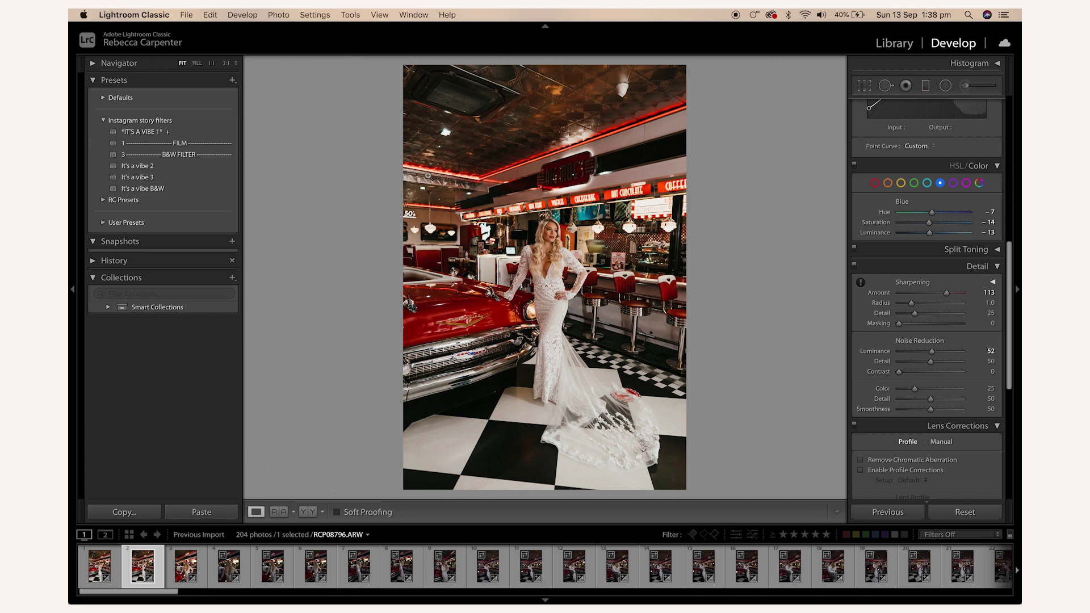
- Expand the RC Presets group, collapse the Instagram story filters group, and show the Basic adjustments
click(103, 200)
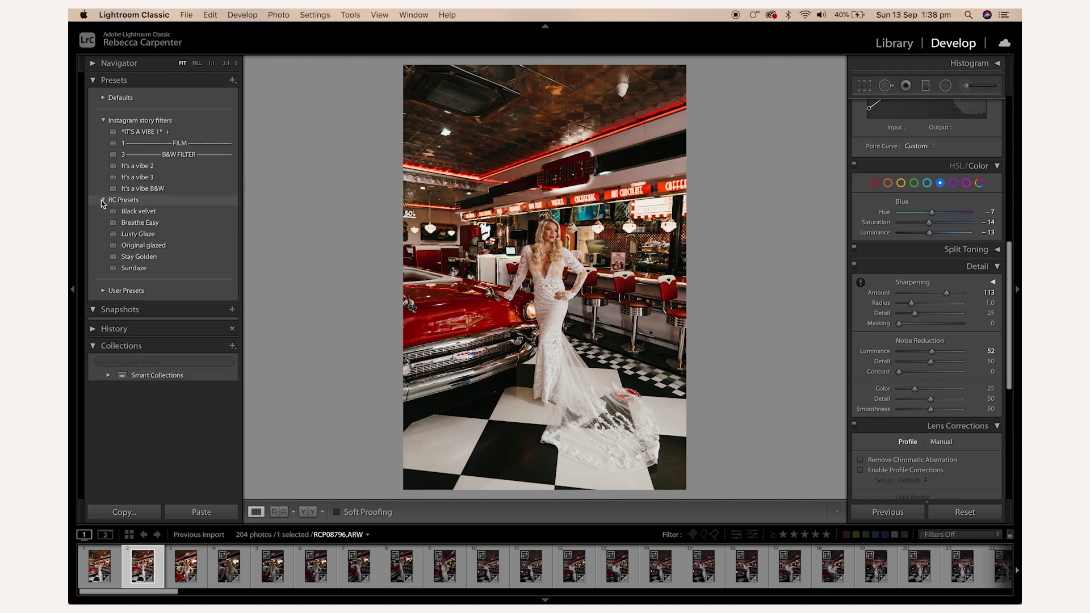
click(103, 121)
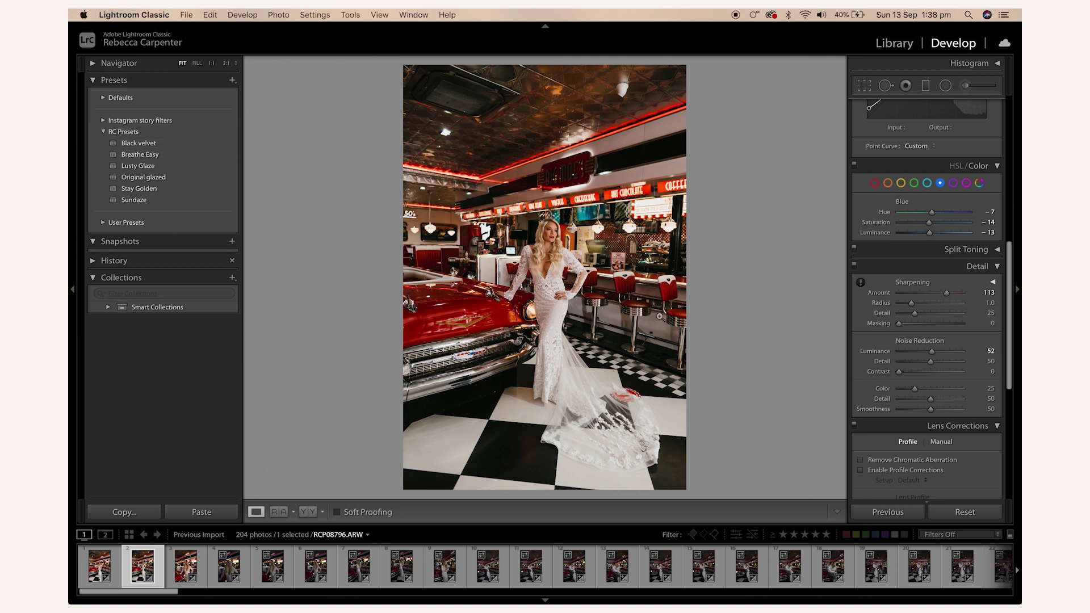
key(super+1)
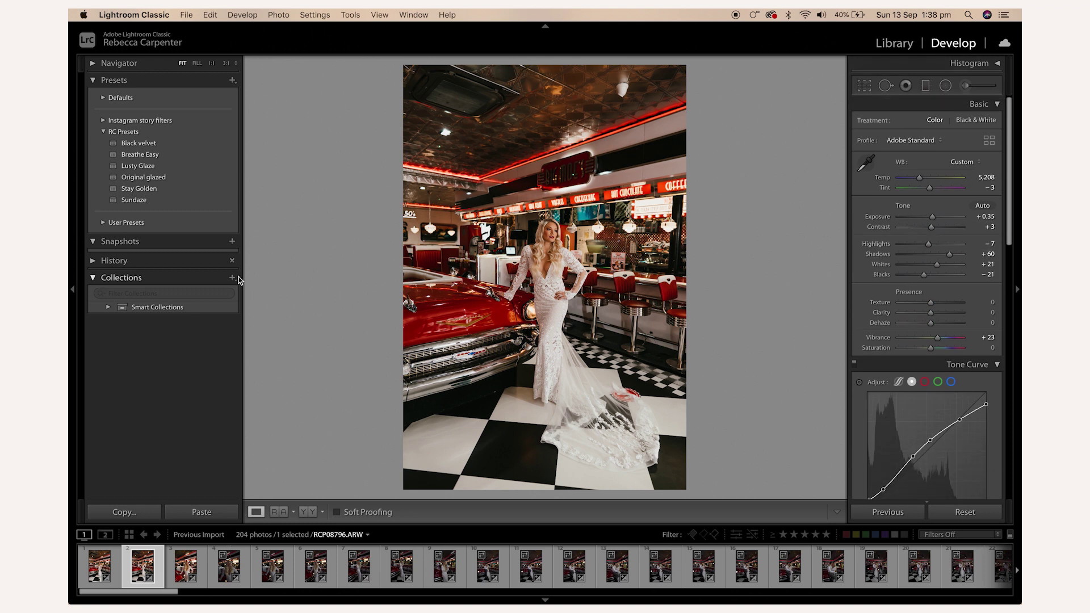
- Create a collection named with the client's first name, excluding the selected photo, then add the second photo to it and open the collection
click(232, 278)
click(238, 289)
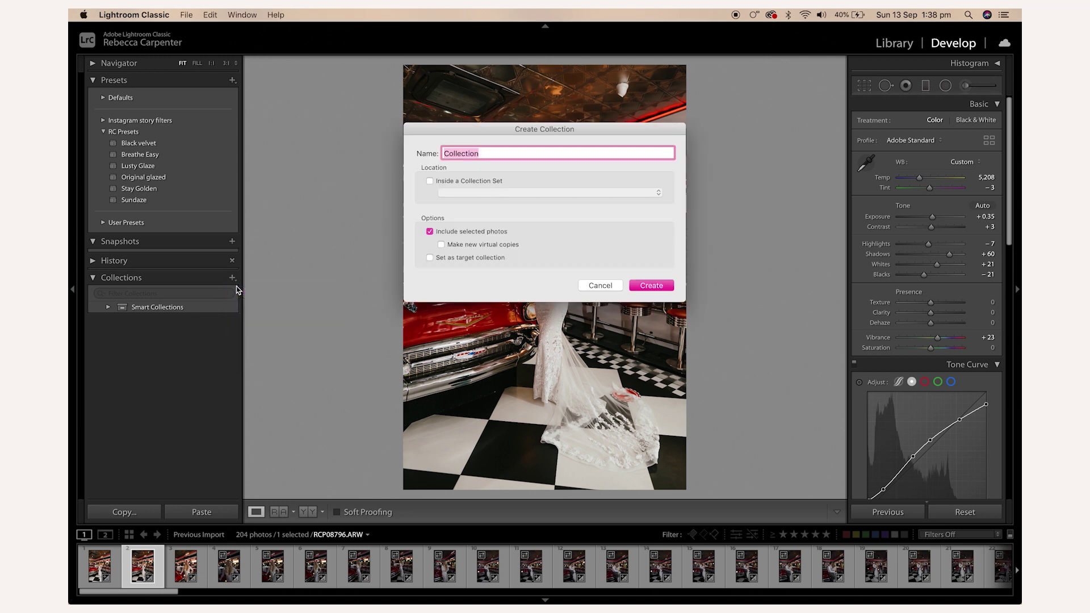
text(sam)
click(477, 232)
click(638, 284)
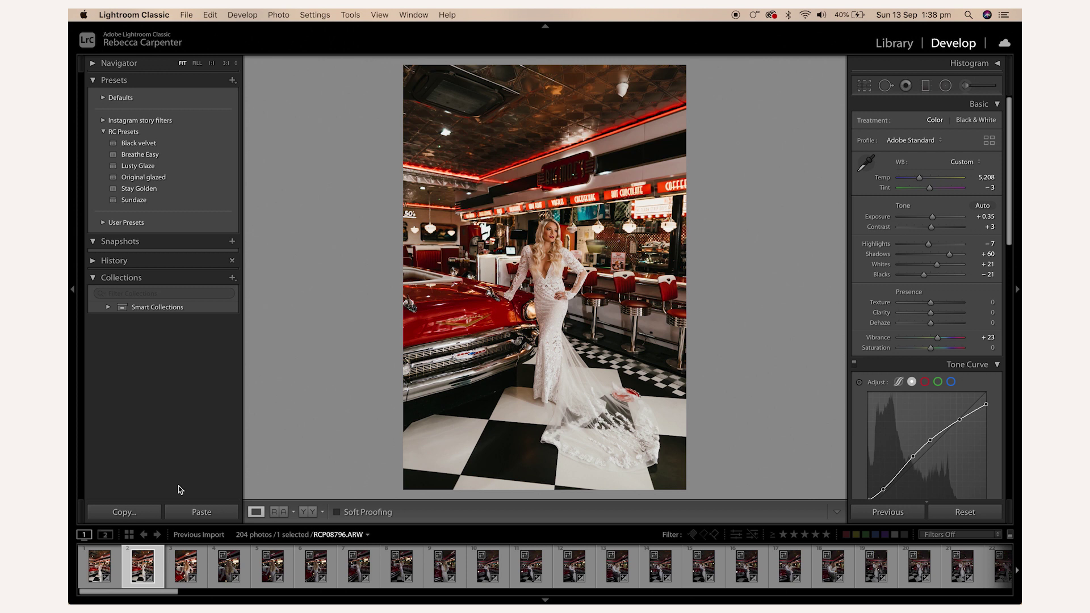
drag(143, 575, 170, 319)
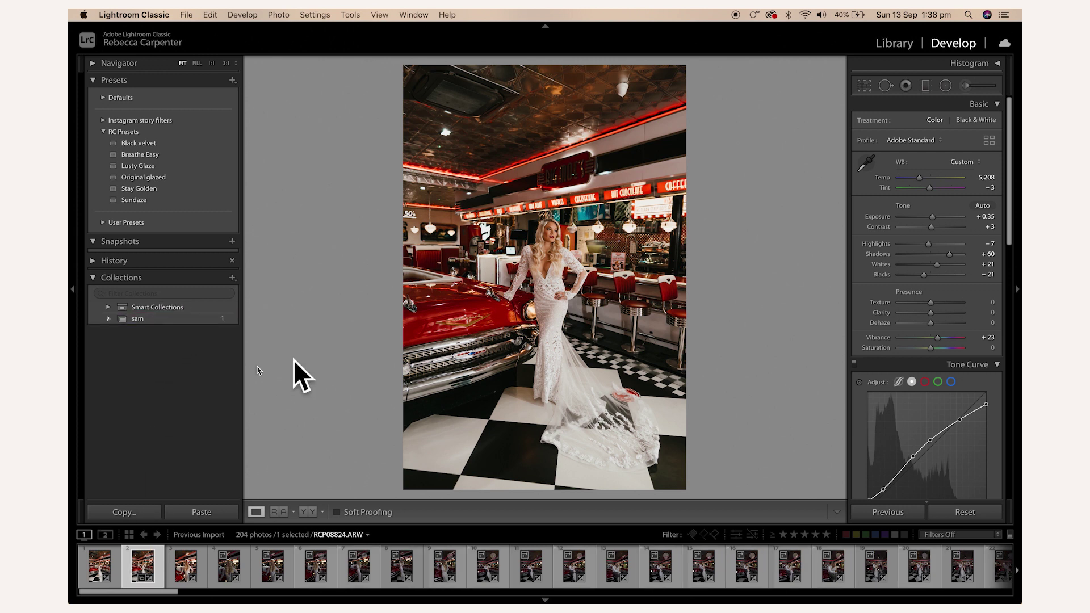
click(140, 319)
- Start exporting the collection's photo and set the destination to the diner shoot folder on the external drive
click(210, 15)
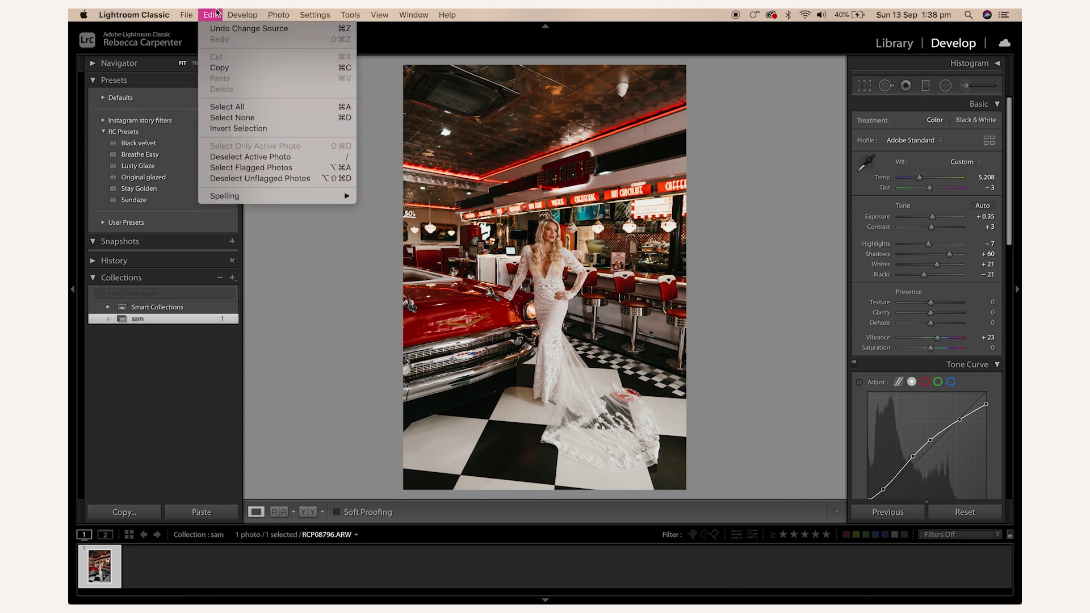
mouse_move(186, 15)
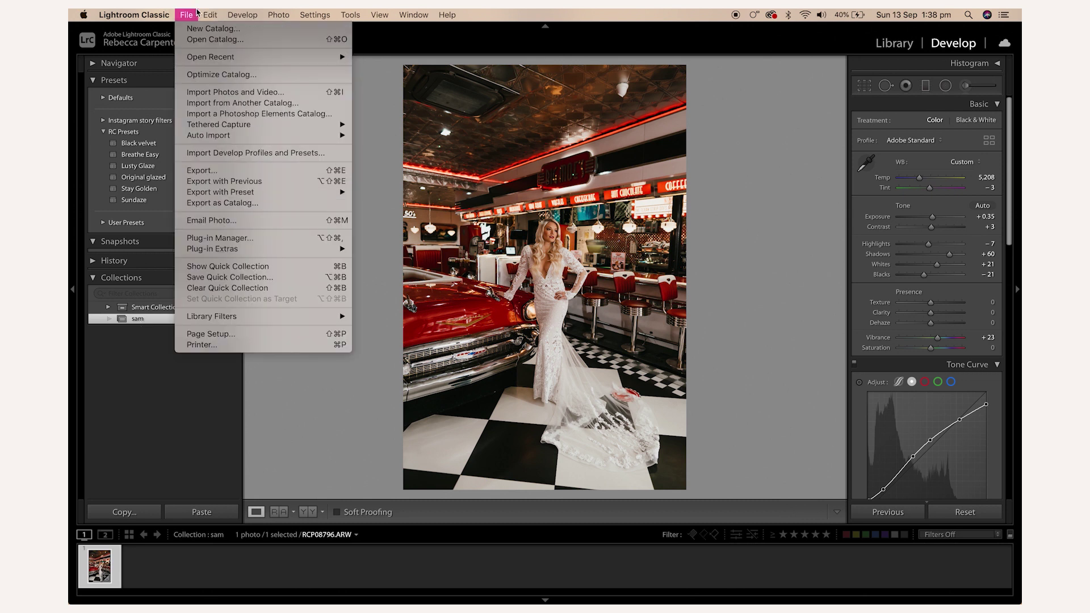
click(193, 171)
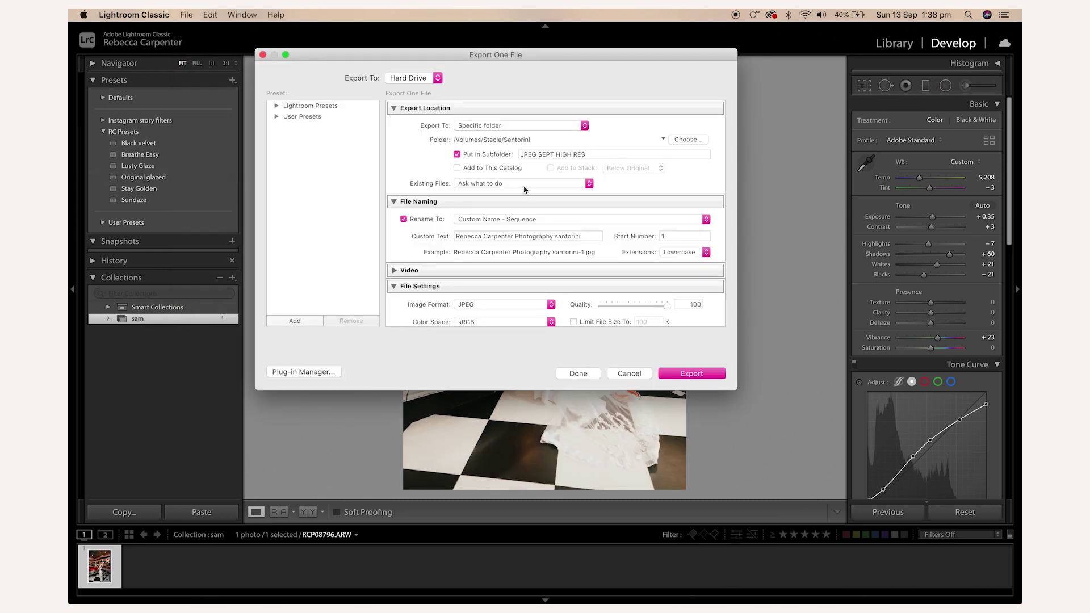
click(689, 139)
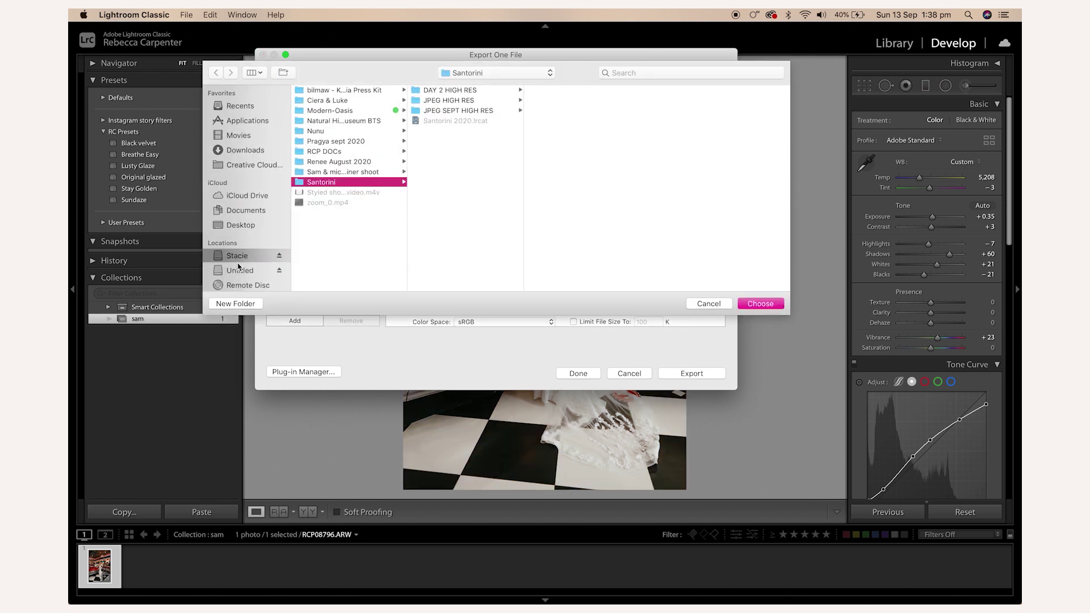
click(334, 172)
click(759, 302)
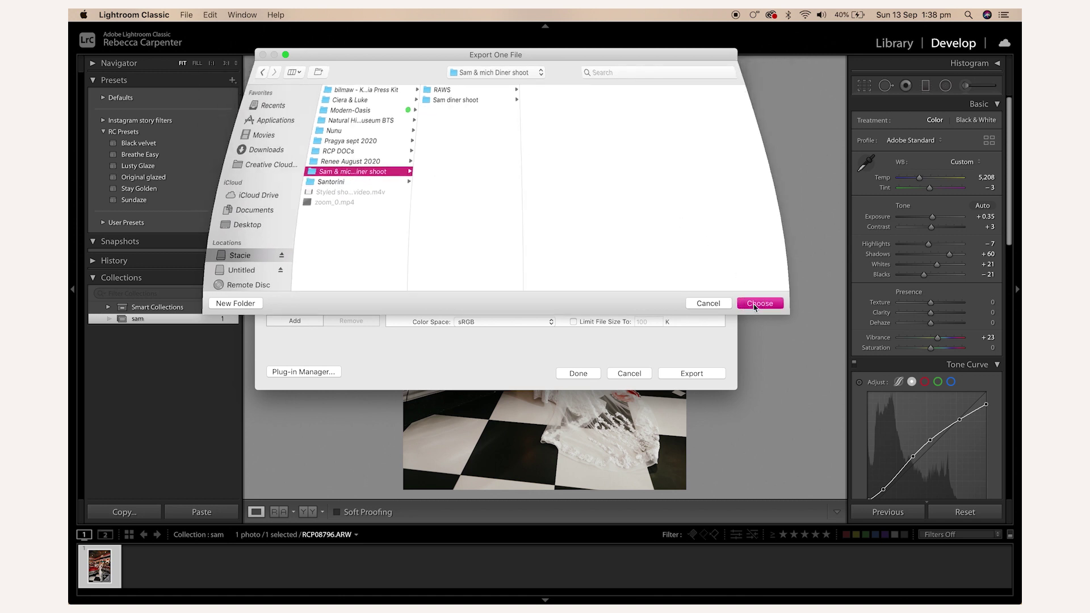
- Name the export subfolder JPEG and end the custom file name text with the client's first name and "Diner"
triple_click(592, 155)
key(BackSpace)
click(596, 236)
key(BackSpace)
key(BackSpace)
key(BackSpace)
key(BackSpace)
key(BackSpace)
key(BackSpace)
text(Sam Diner)
- Review the file format, image sizing and metadata export settings, and export the photo
scroll(654, 213, down, 5)
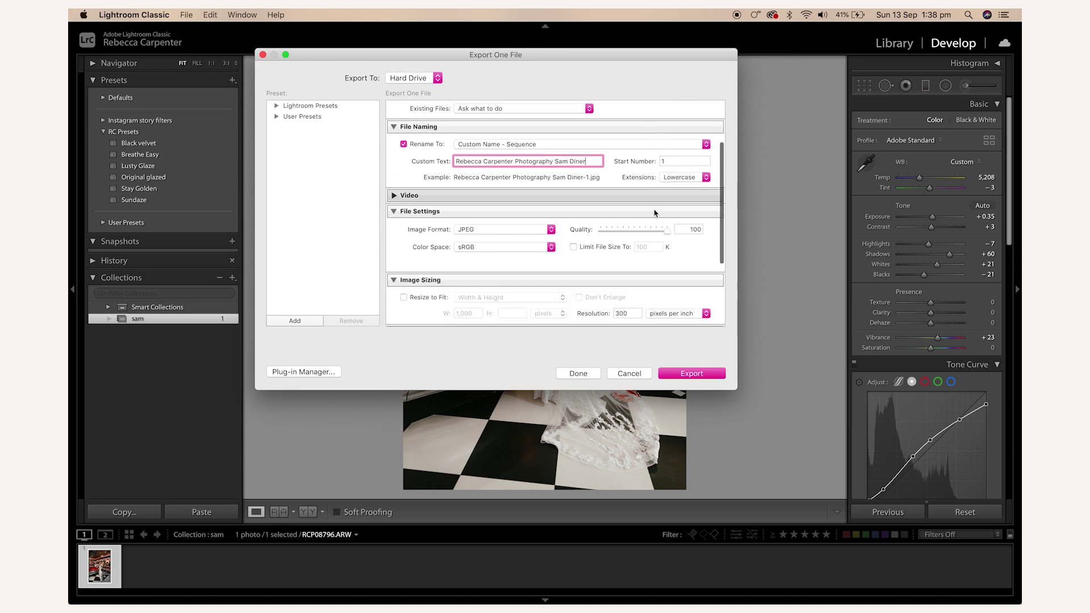
scroll(680, 200, down, 3)
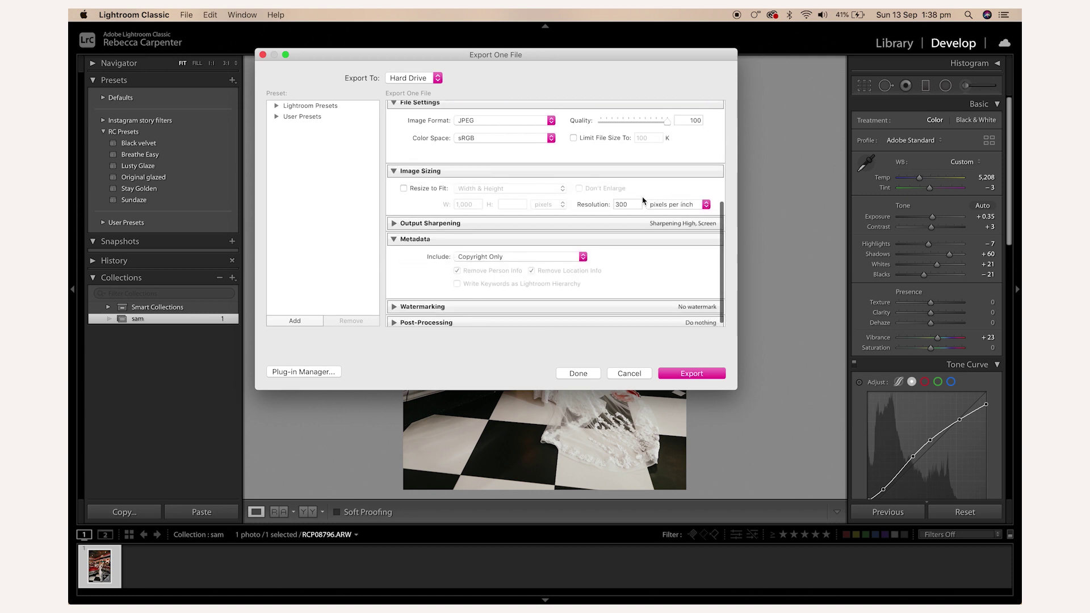
scroll(667, 208, up, 3)
scroll(667, 209, down, 3)
scroll(632, 254, up, 10)
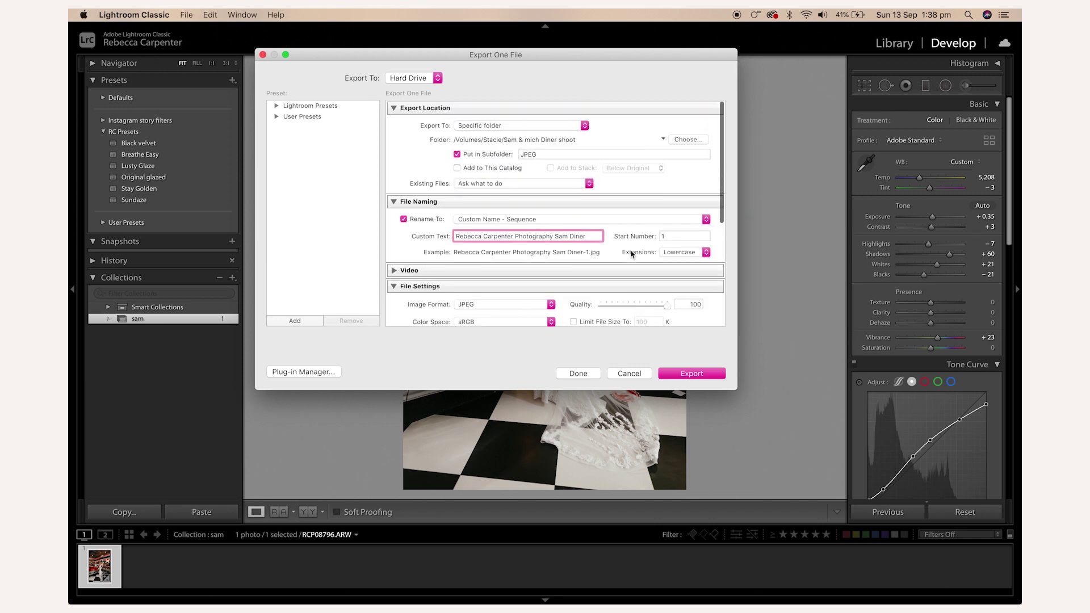
click(683, 375)
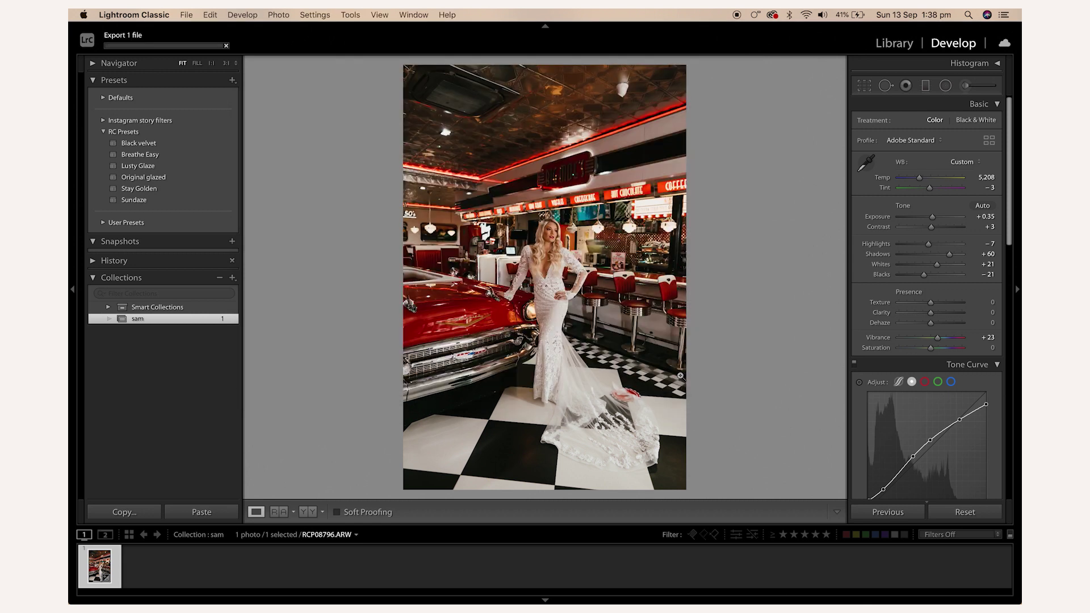